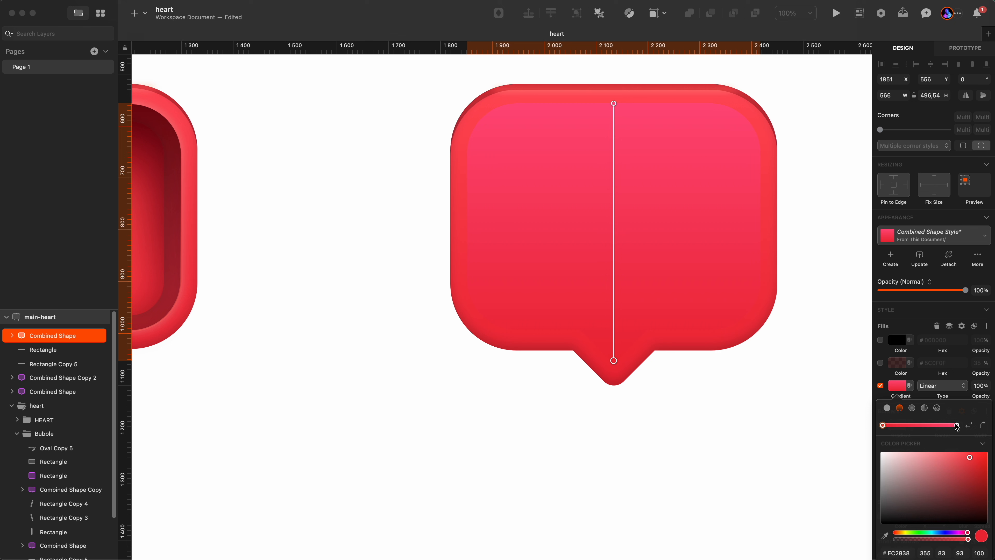
Enable the bubble's second fill, the dark 5C0F0F colour at 35% opacity, above the gradient fill.
{"action": "left_click", "coordinate": [956, 424]}
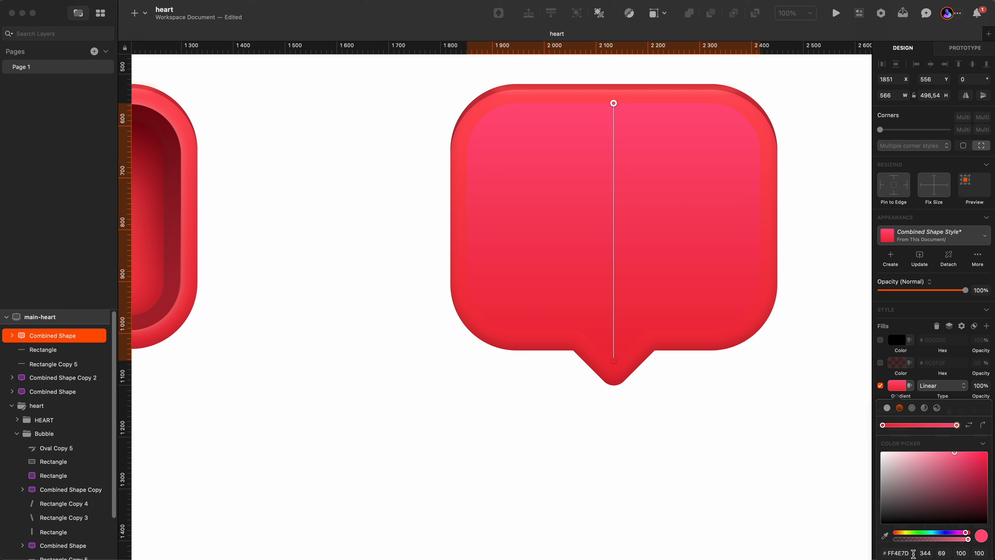
{"action": "left_click", "coordinate": [948, 390]}
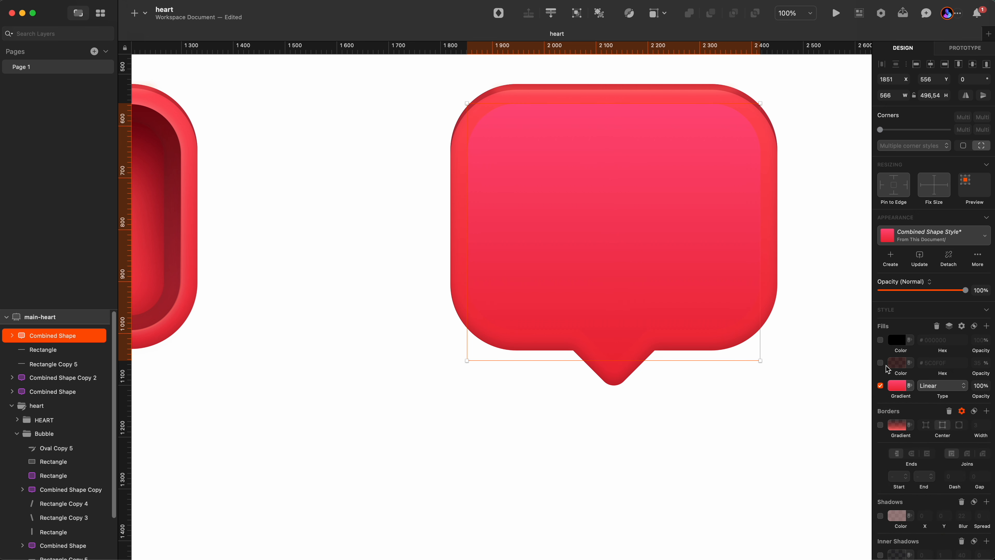
{"action": "left_click", "coordinate": [880, 363]}
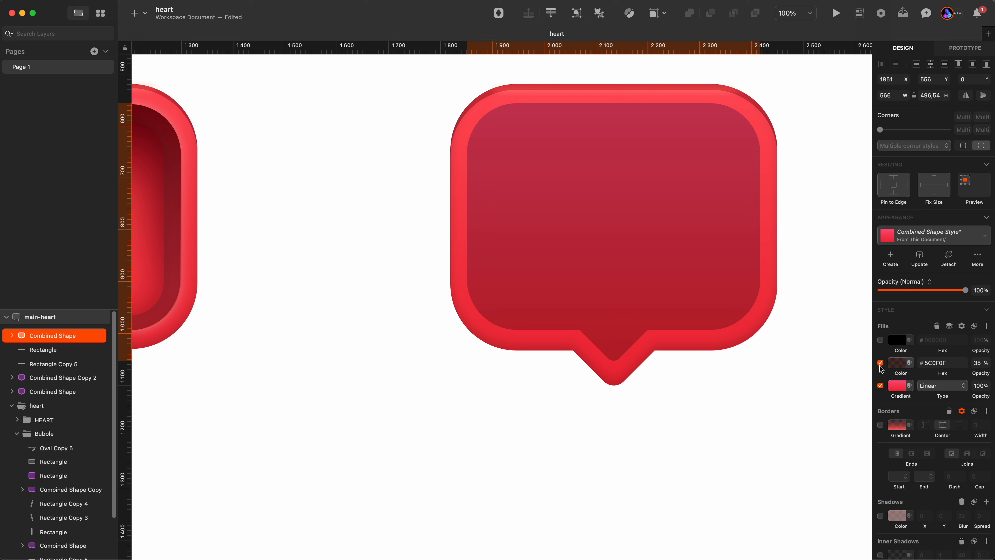
{"action": "left_click", "coordinate": [900, 366]}
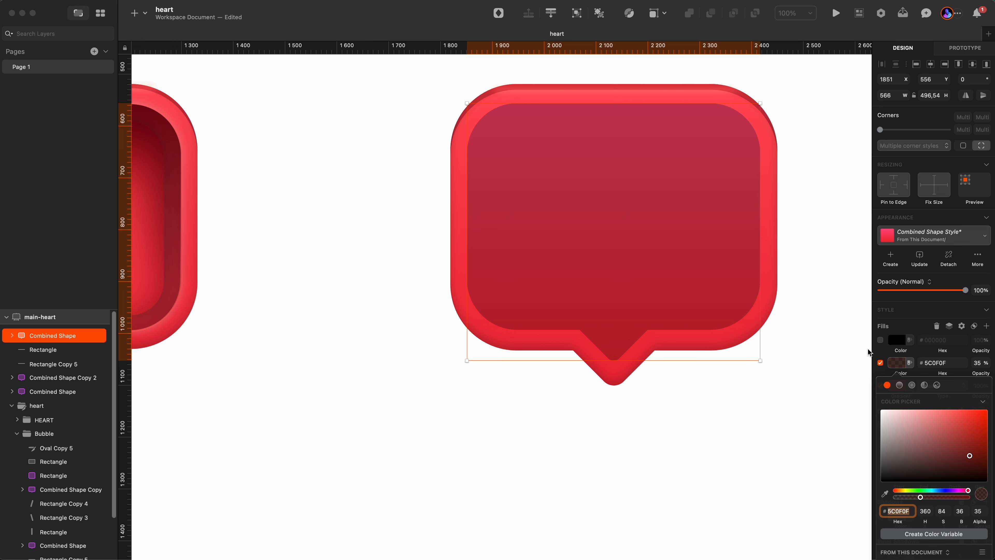
{"action": "left_click", "coordinate": [835, 372]}
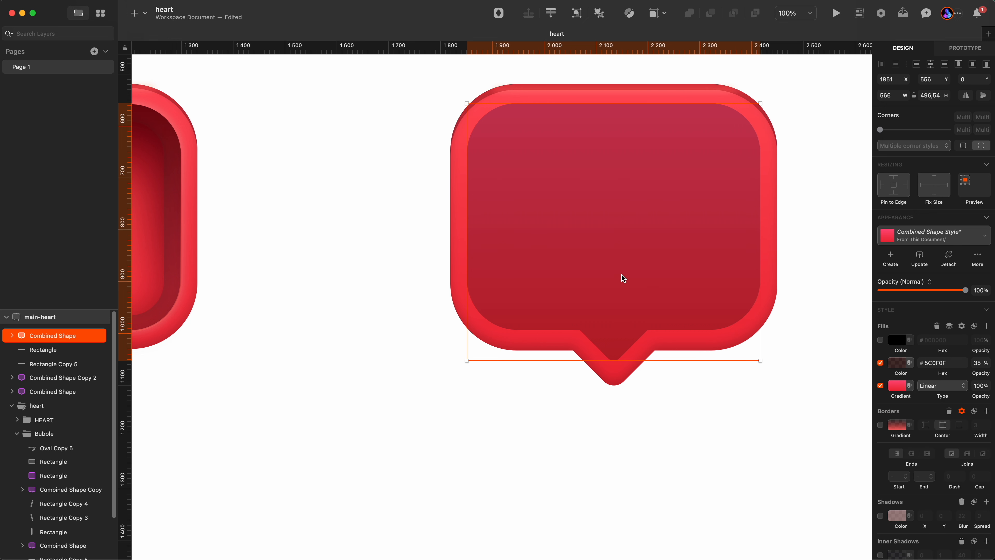
Enable the bubble's 3-wide centered gradient border and check its gradient handles.
{"action": "left_click", "coordinate": [880, 426]}
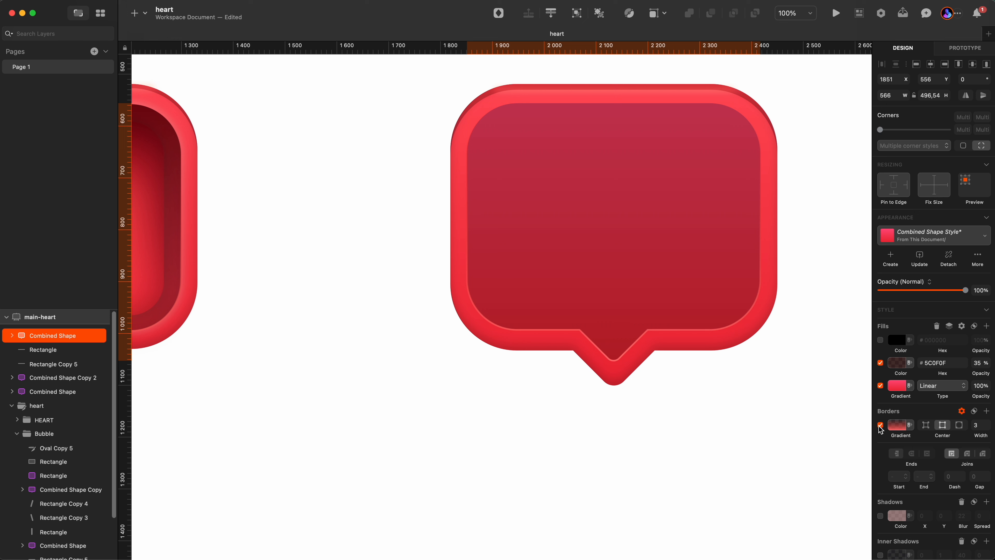
{"action": "left_click", "coordinate": [900, 431]}
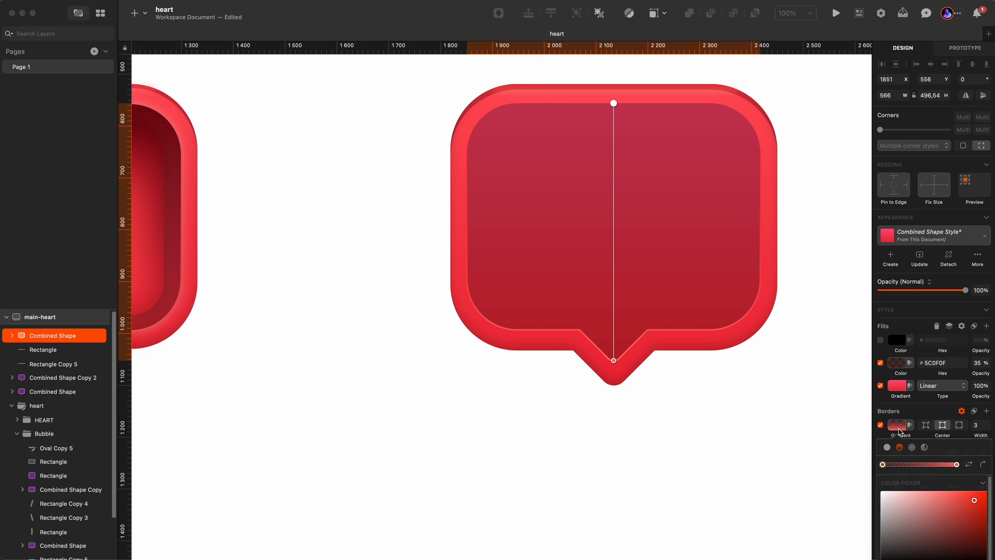
{"action": "left_click", "coordinate": [614, 360]}
{"action": "scroll", "coordinate": [826, 460], "scroll_direction": "down", "scroll_amount": 5}
{"action": "scroll", "coordinate": [773, 438], "scroll_direction": "up", "scroll_amount": 8}
{"action": "scroll", "coordinate": [744, 352], "scroll_direction": "down", "scroll_amount": 1}
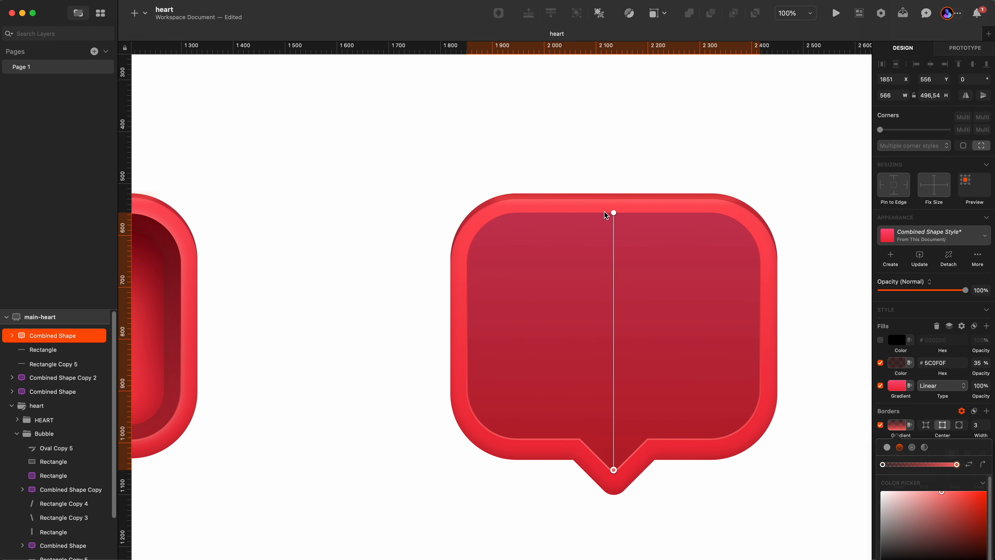
{"action": "left_click", "coordinate": [614, 213]}
{"action": "left_click", "coordinate": [830, 416]}
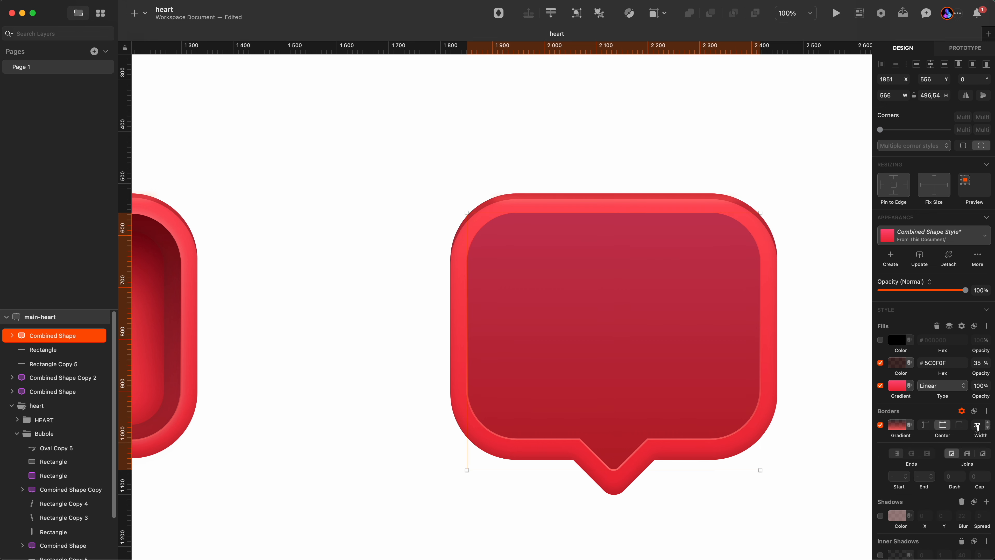
Enable the bubble's drop shadow with a blur of 22.
{"action": "left_click", "coordinate": [880, 515]}
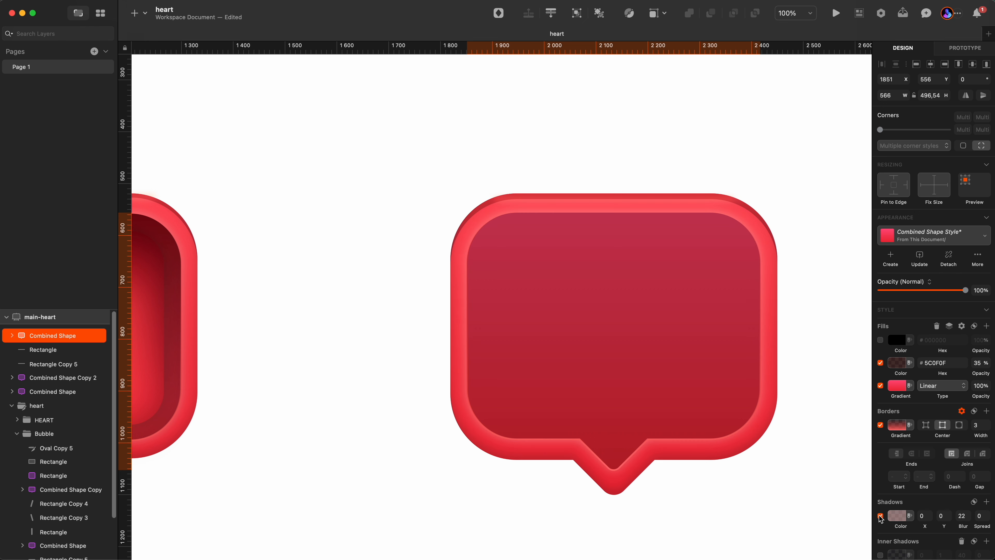
{"action": "left_click", "coordinate": [896, 516]}
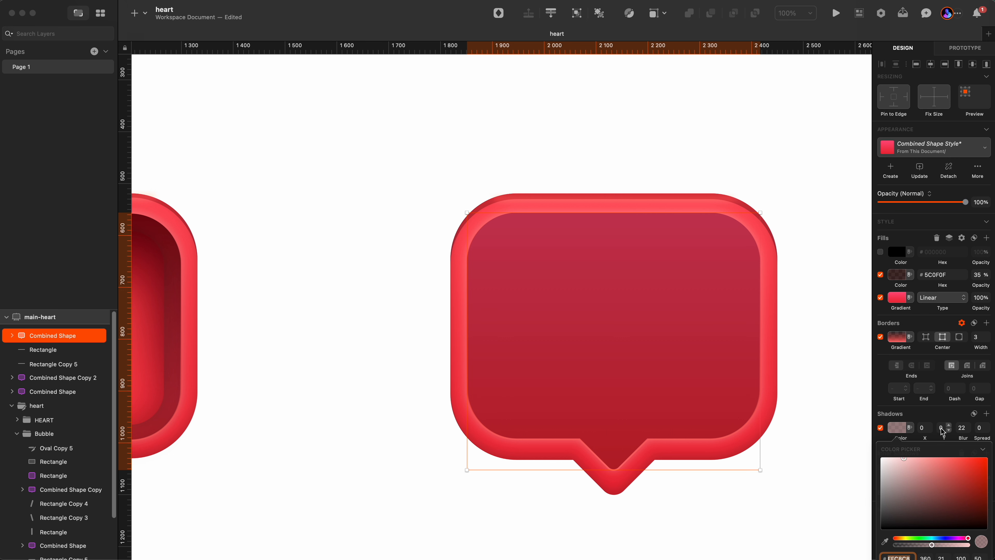
{"action": "left_click", "coordinate": [843, 438]}
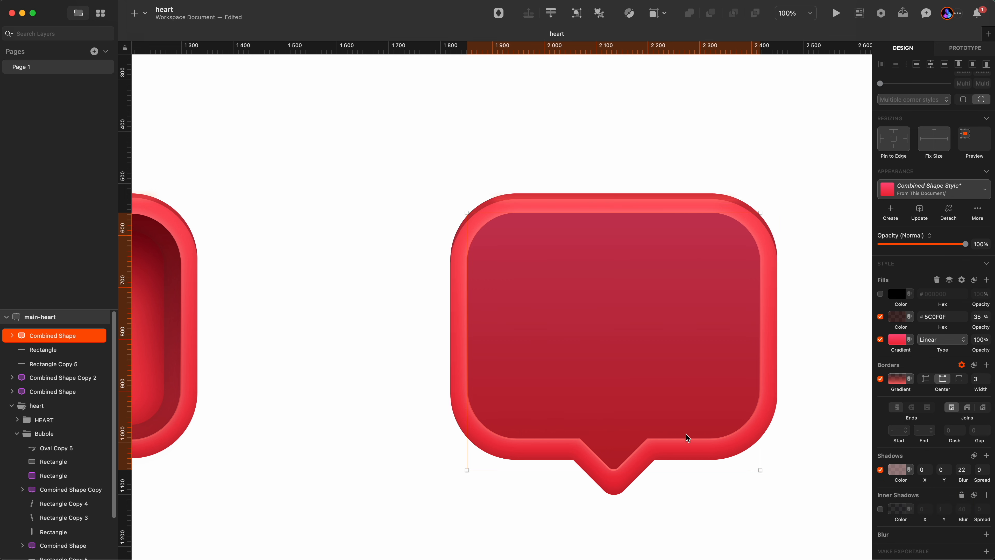
Enable the bubble's inner shadow (Y 1, blur 40) and raise its black colour's alpha.
{"action": "left_click", "coordinate": [880, 508]}
{"action": "left_click", "coordinate": [899, 509]}
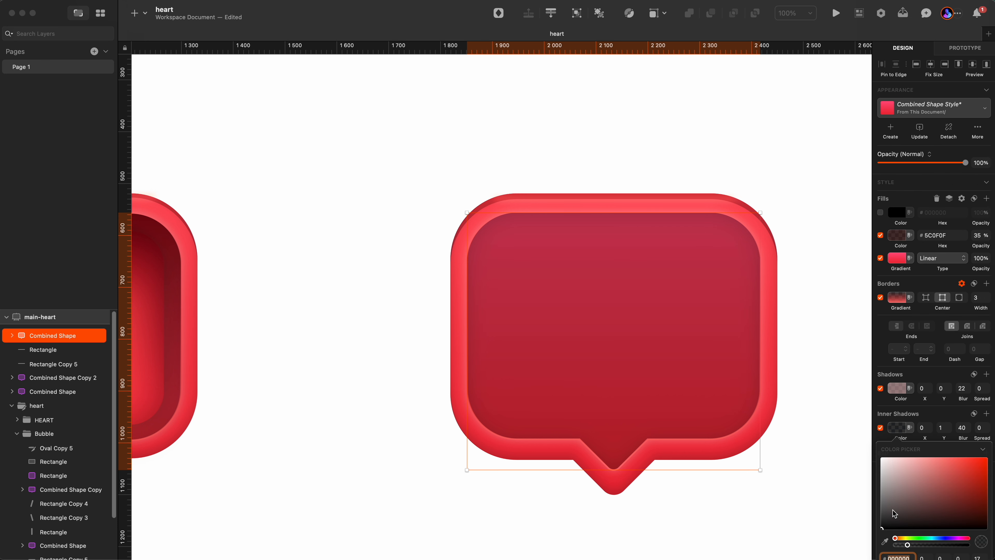
{"action": "left_click", "coordinate": [835, 467]}
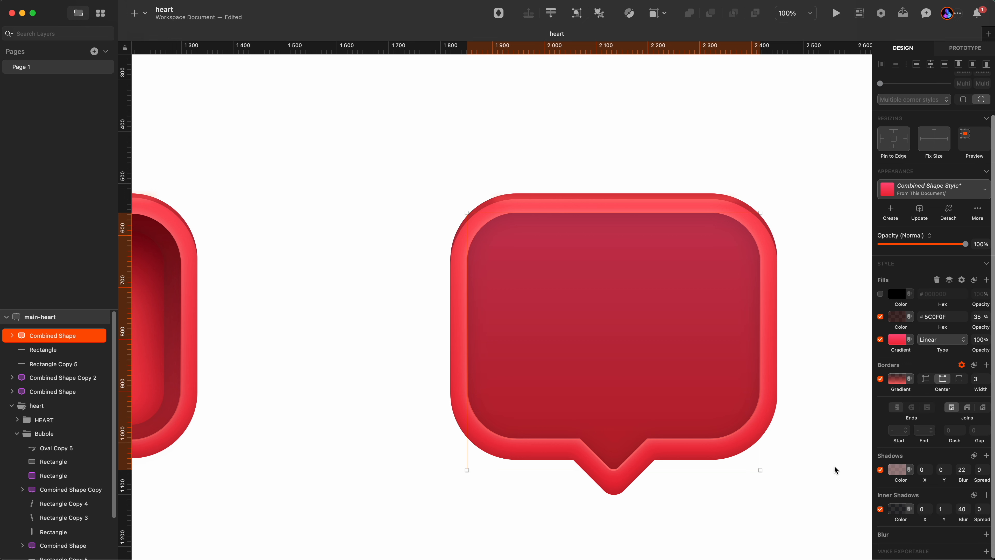
{"action": "left_click", "coordinate": [899, 509]}
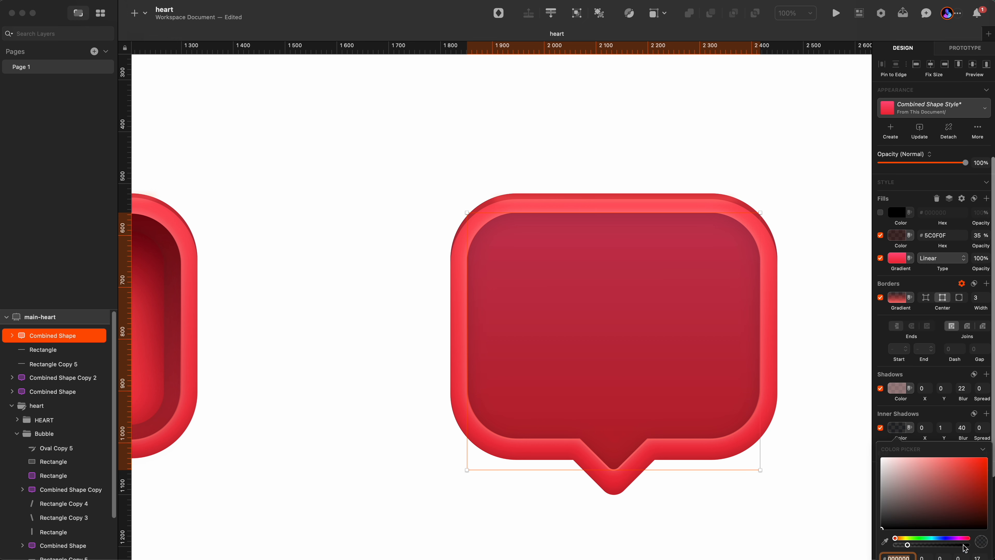
{"action": "key", "text": "shift+Up"}
{"action": "key", "text": "shift+Up"}
{"action": "key", "text": "shift+Up"}
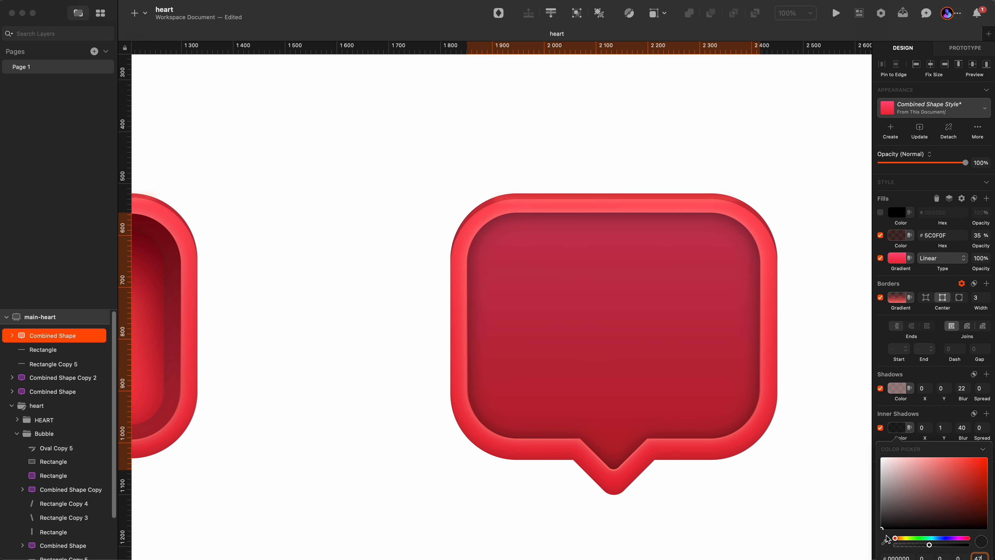
{"action": "key", "text": "shift+Down"}
{"action": "left_click", "coordinate": [784, 518]}
Select the three blurred stroke rectangles at the tail of the left heart bubble.
{"action": "key", "text": "alt+z"}
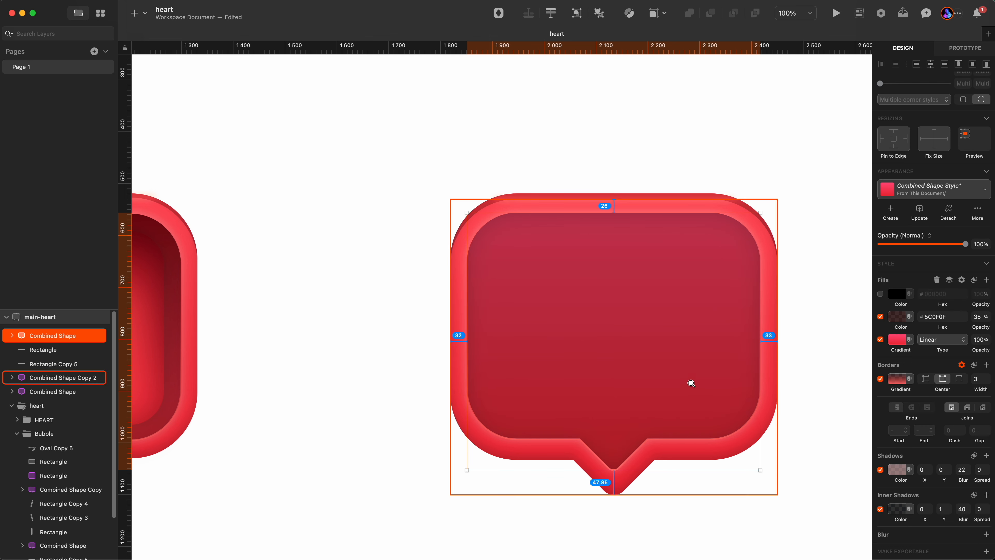
{"action": "left_click", "coordinate": [691, 383], "text": "alt"}
{"action": "left_click", "coordinate": [54, 476]}
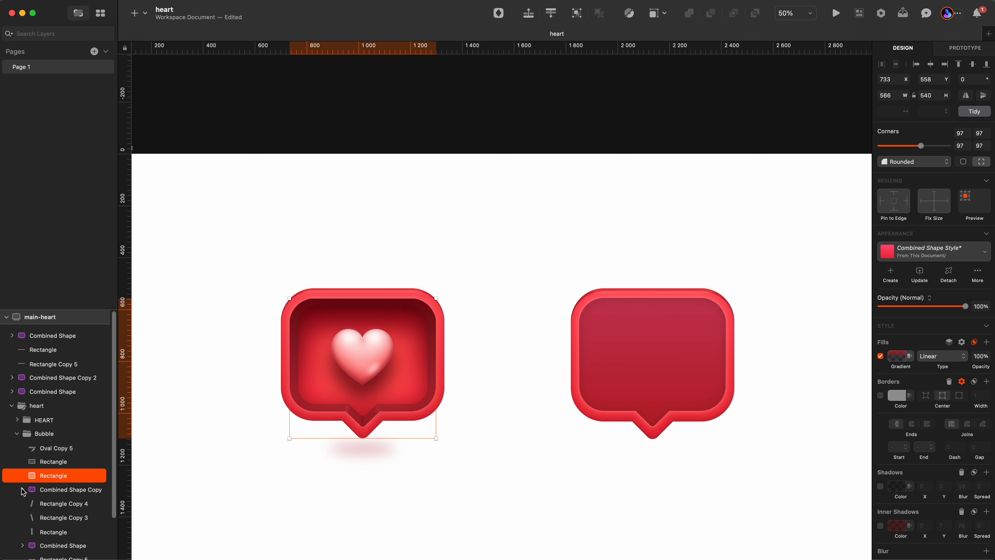
{"action": "left_click", "coordinate": [363, 416]}
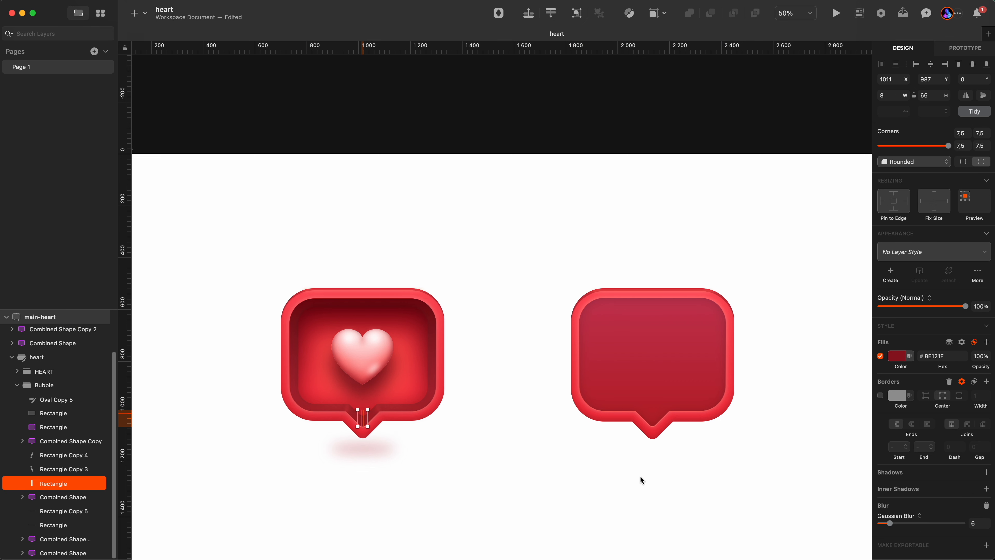
{"action": "left_click", "coordinate": [451, 471]}
{"action": "key", "text": "z"}
{"action": "left_click", "coordinate": [364, 419]}
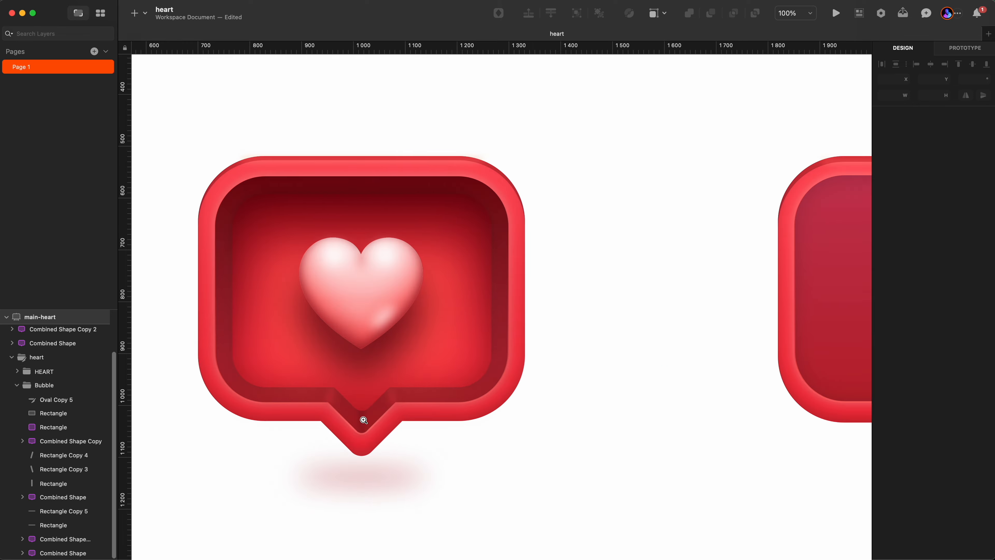
{"action": "left_click", "coordinate": [364, 419]}
{"action": "left_click", "coordinate": [356, 422]}
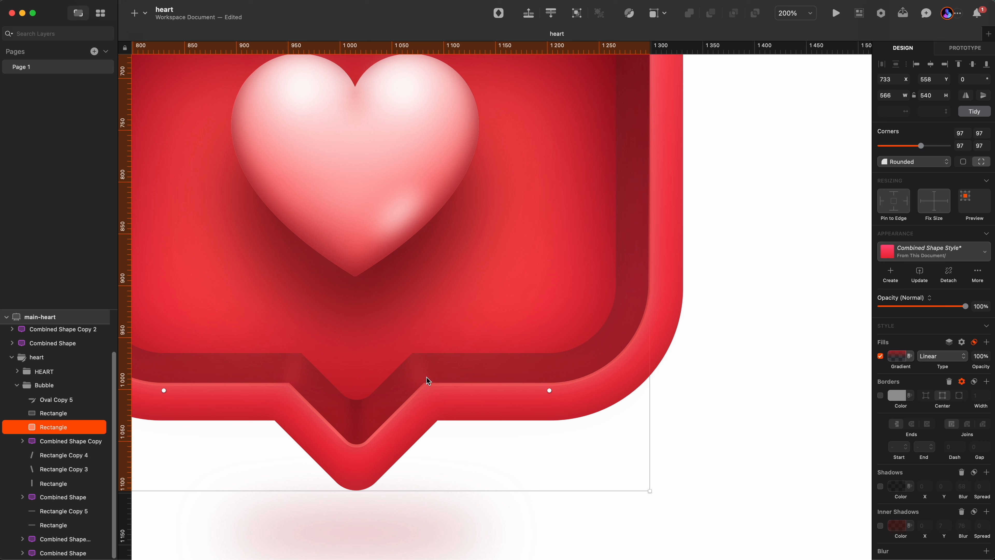
{"action": "left_click", "coordinate": [53, 483]}
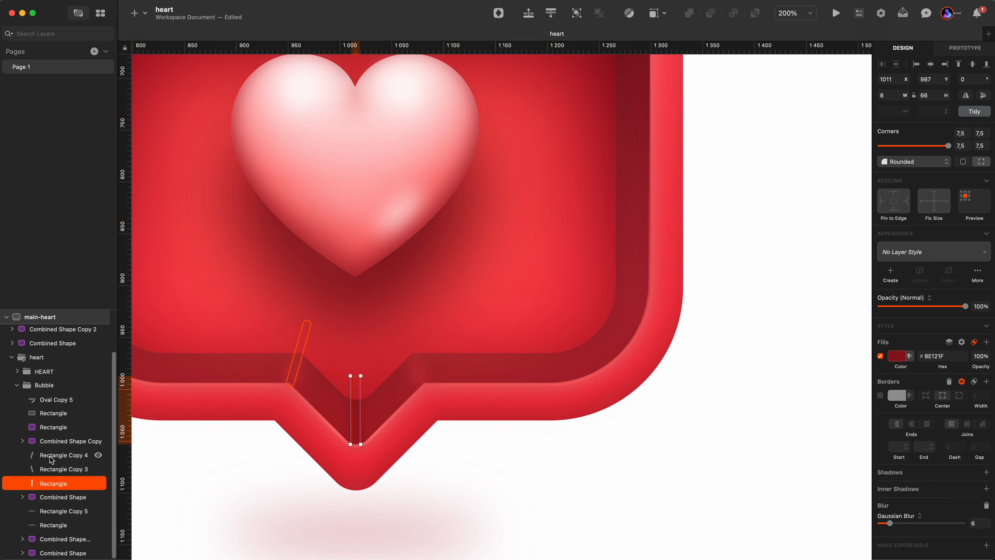
{"action": "left_click", "coordinate": [51, 456], "text": "shift"}
Paste the three stroke rectangles into the right bubble and nudge them down into its tail.
{"action": "key", "text": "z"}
{"action": "left_click", "coordinate": [360, 420], "text": "alt"}
{"action": "scroll", "coordinate": [391, 454], "scroll_direction": "right", "scroll_amount": 10}
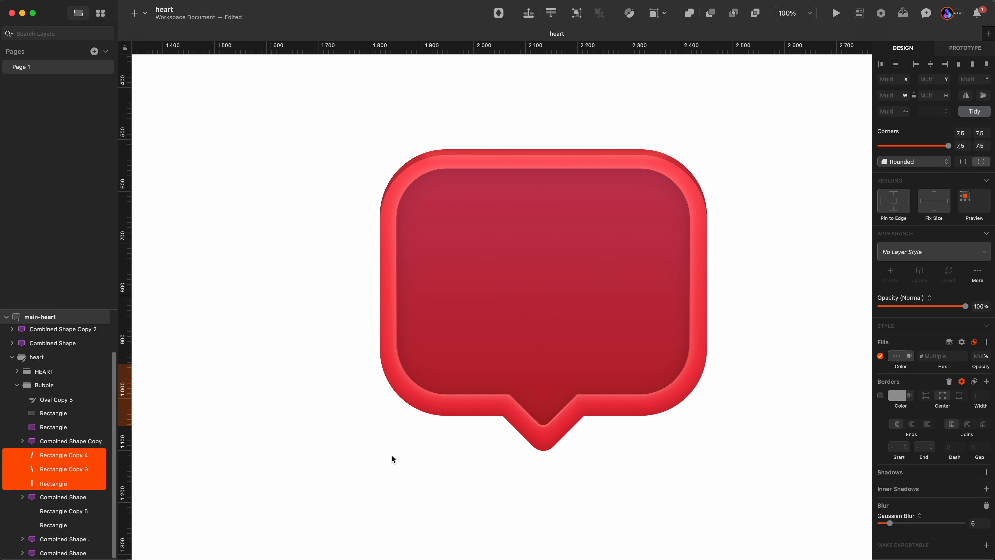
{"action": "key", "text": "z"}
{"action": "left_click", "coordinate": [492, 424]}
{"action": "key", "text": "super+v"}
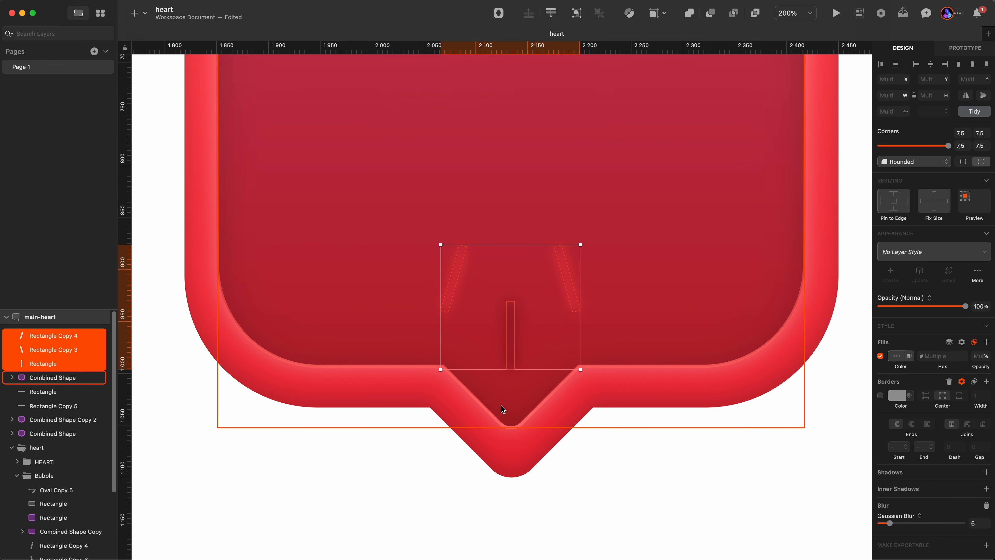
{"action": "key", "text": "shift+Down"}
{"action": "key", "text": "shift+Down"}
{"action": "key", "text": "shift+Down"}
{"action": "key", "text": "shift+Down"}
{"action": "key", "text": "shift+Down"}
{"action": "key", "text": "shift+Down"}
{"action": "key", "text": "shift+Down"}
{"action": "key", "text": "shift+Down"}
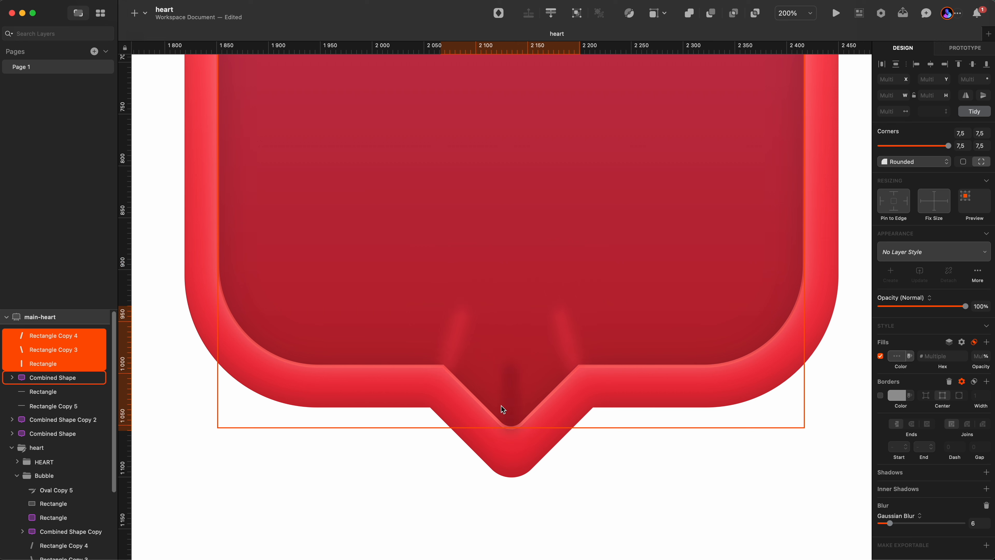
{"action": "key", "text": "Escape"}
Set the right pasted stroke's Gaussian blur to 0 and back to 6.
{"action": "left_click", "coordinate": [567, 335]}
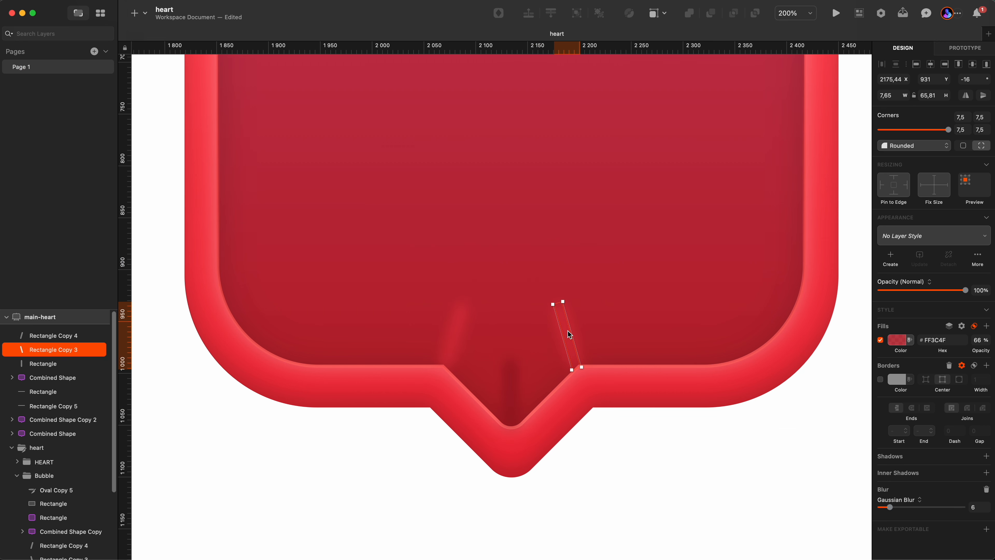
{"action": "left_click", "coordinate": [974, 507]}
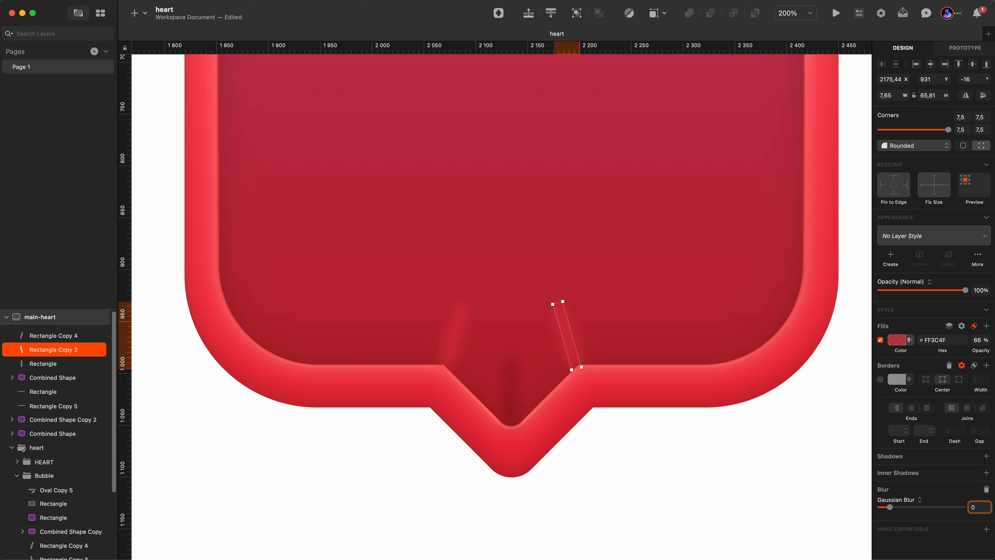
{"action": "key", "text": "Return"}
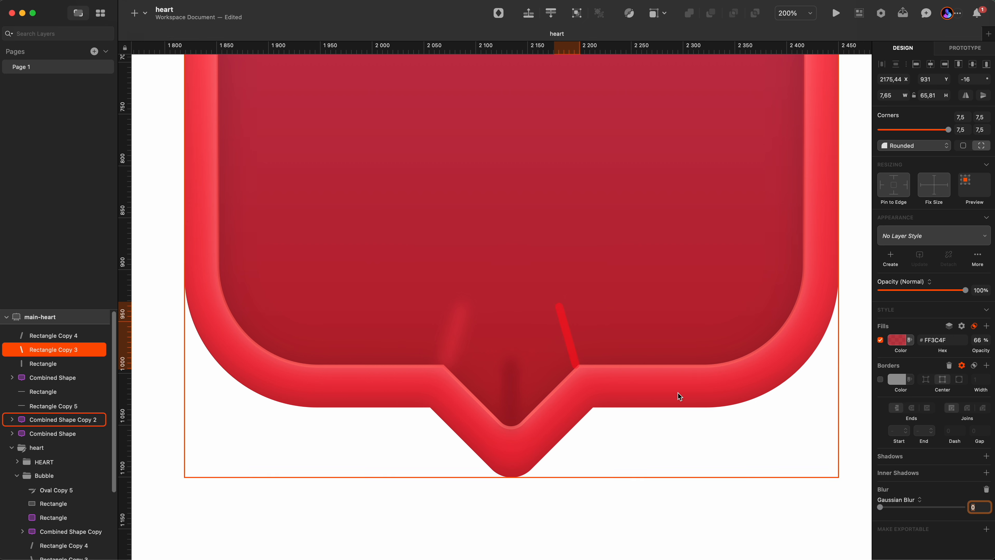
{"action": "left_click", "coordinate": [580, 359]}
{"action": "left_click", "coordinate": [894, 341]}
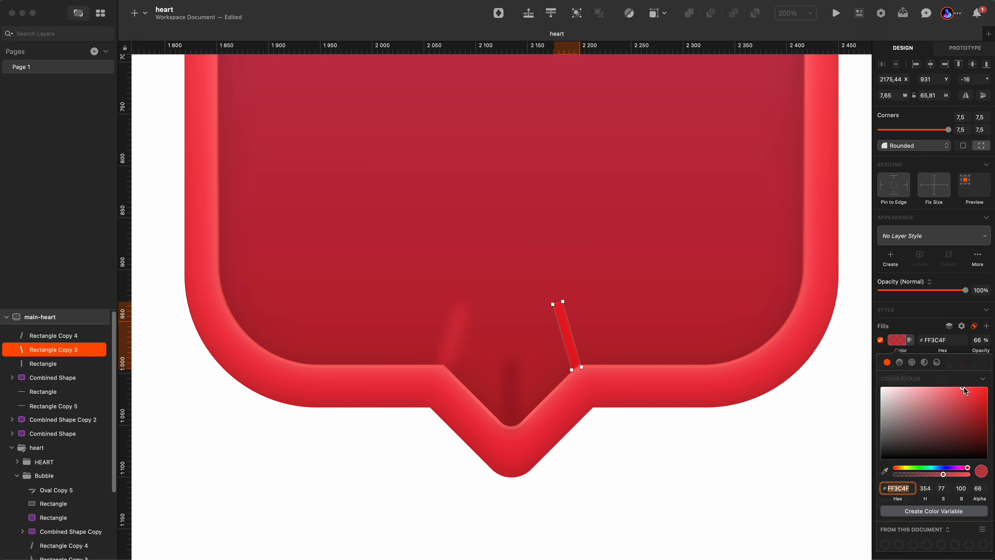
{"action": "left_click", "coordinate": [572, 354]}
{"action": "type", "text": "6"}
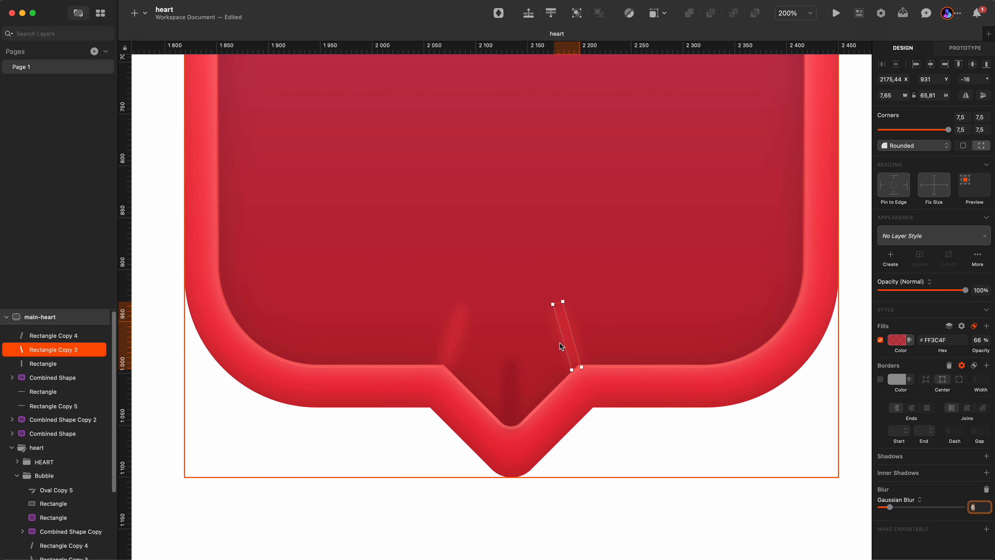
Review the fill colour and Overlay blend mode of the pasted tail strokes.
{"action": "left_click", "coordinate": [974, 326]}
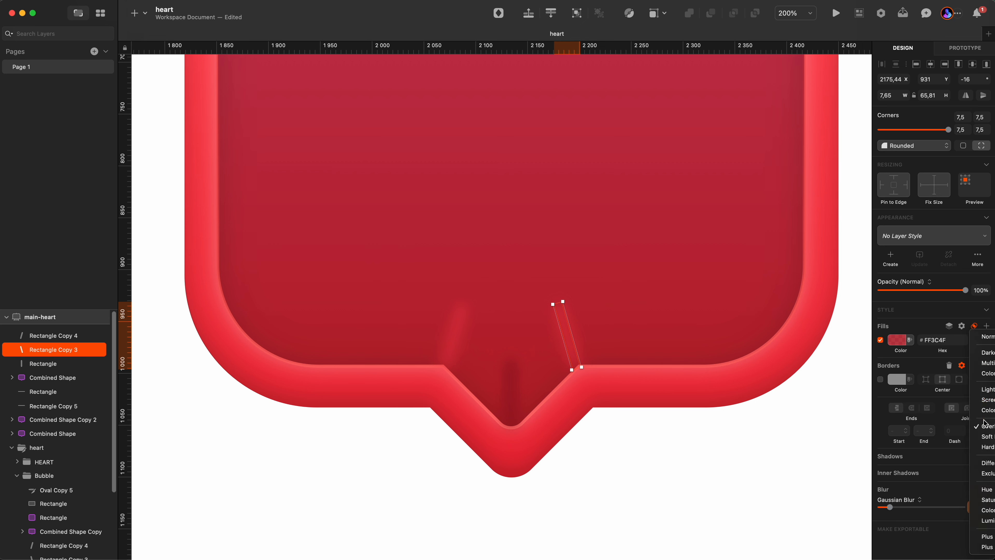
{"action": "left_click", "coordinate": [984, 426]}
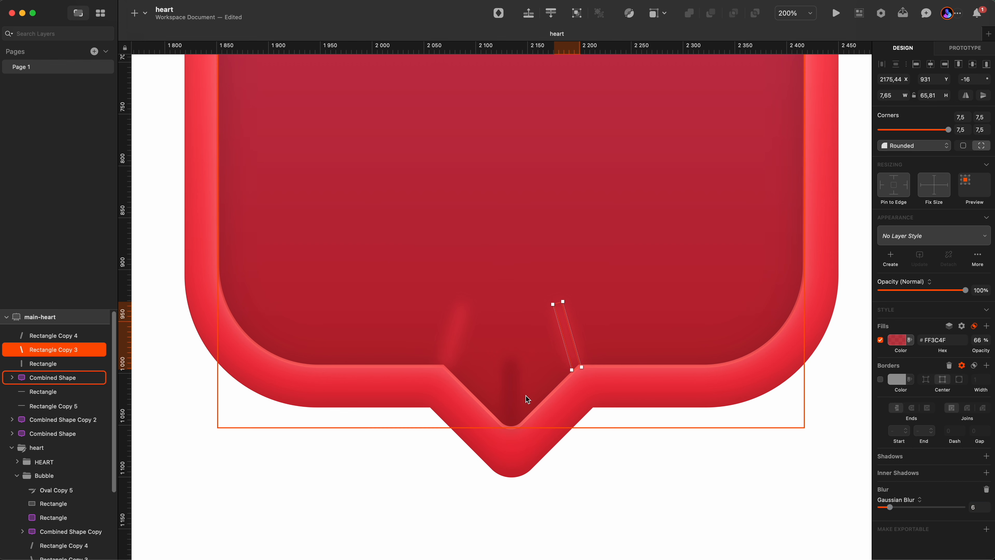
{"action": "left_click", "coordinate": [509, 405]}
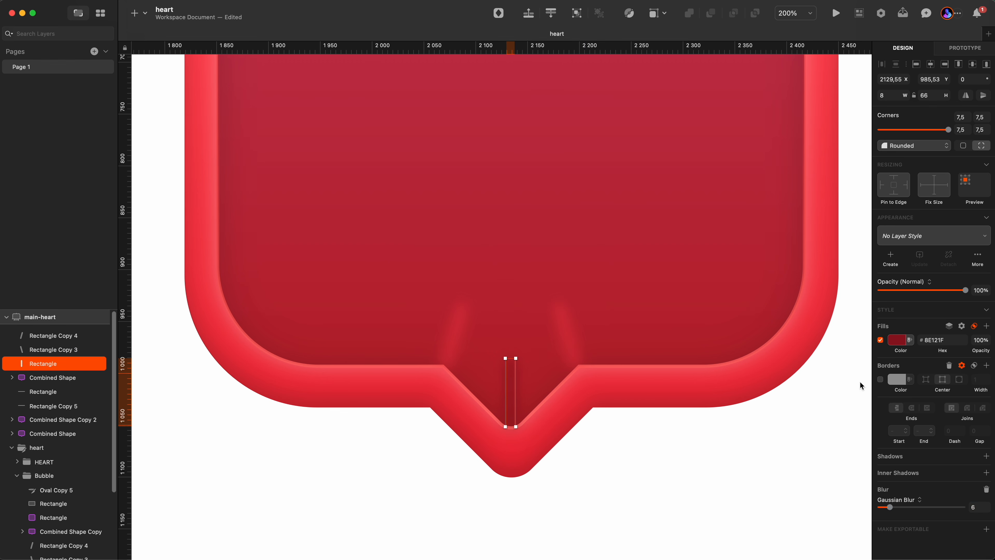
{"action": "left_click", "coordinate": [897, 340]}
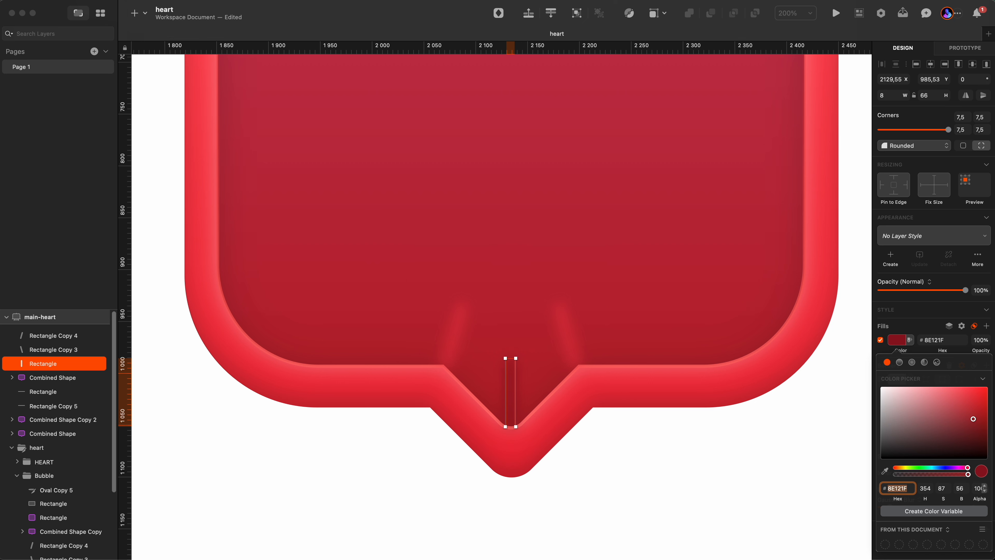
{"action": "key", "text": "Escape"}
{"action": "left_click", "coordinate": [974, 325]}
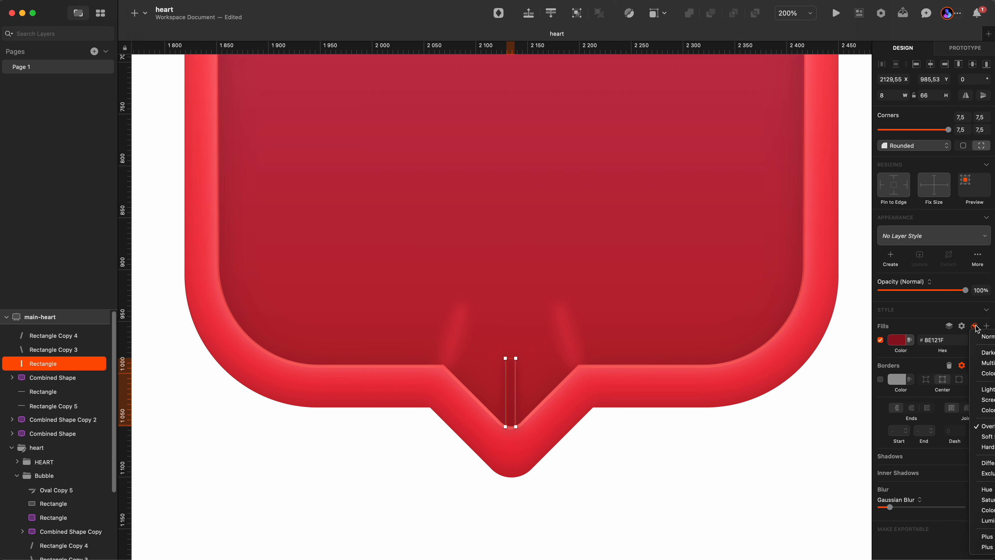
{"action": "left_click", "coordinate": [980, 426]}
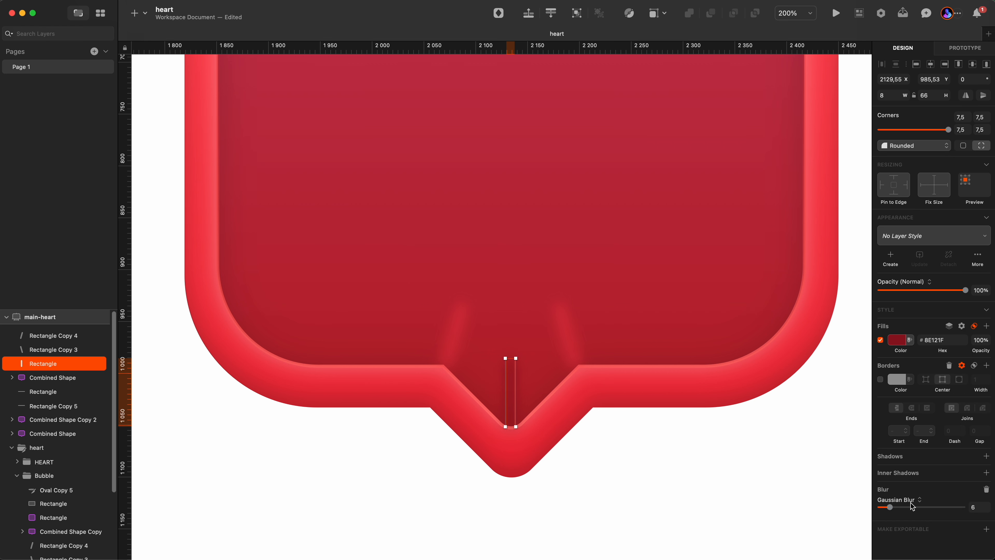
Temporarily set the tail stroke's Gaussian blur to 0, restore it to 6, and deselect it.
{"action": "left_click_drag", "start_coordinate": [890, 507], "coordinate": [863, 511]}
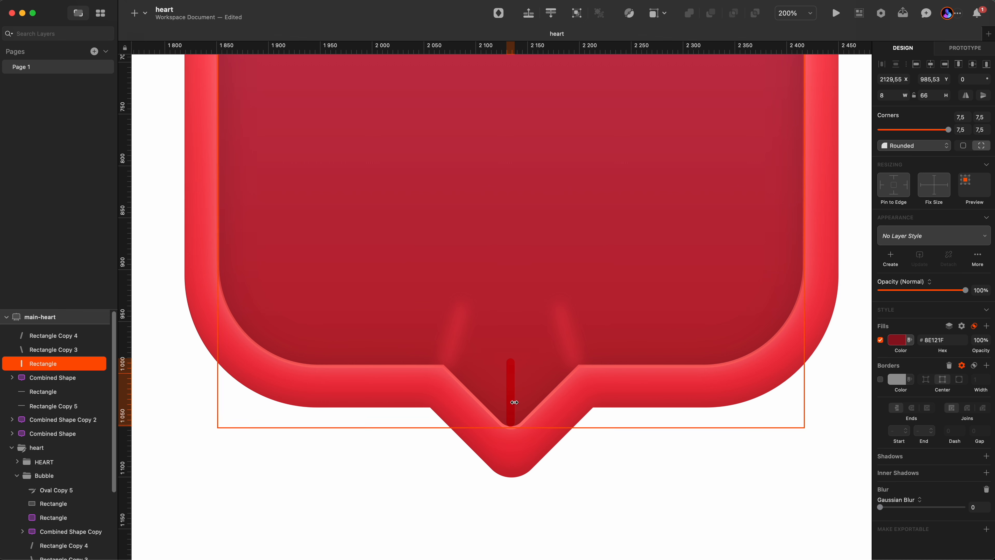
{"action": "left_click", "coordinate": [975, 507]}
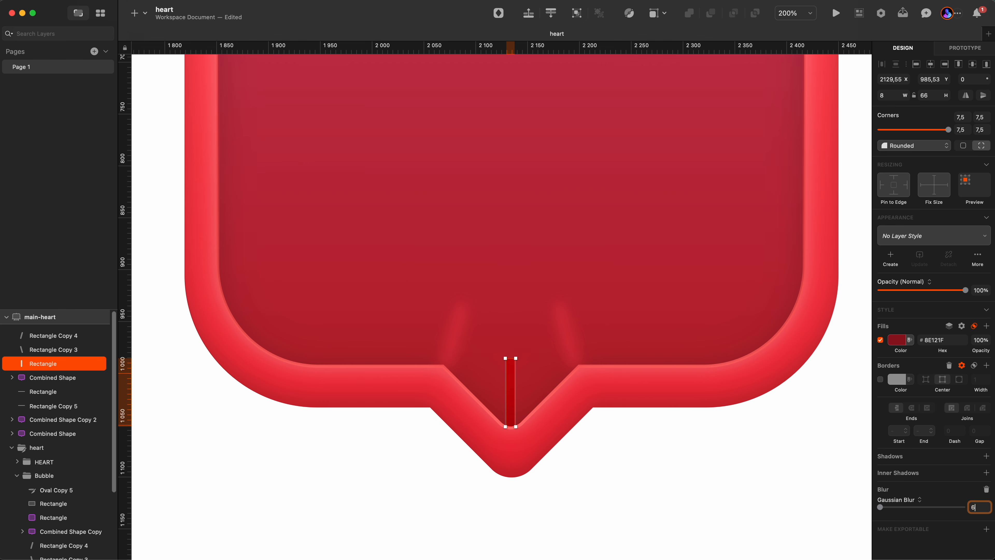
{"action": "key", "text": "Return"}
{"action": "left_click", "coordinate": [641, 458]}
{"action": "scroll", "coordinate": [560, 349], "scroll_direction": "down", "scroll_amount": 5}
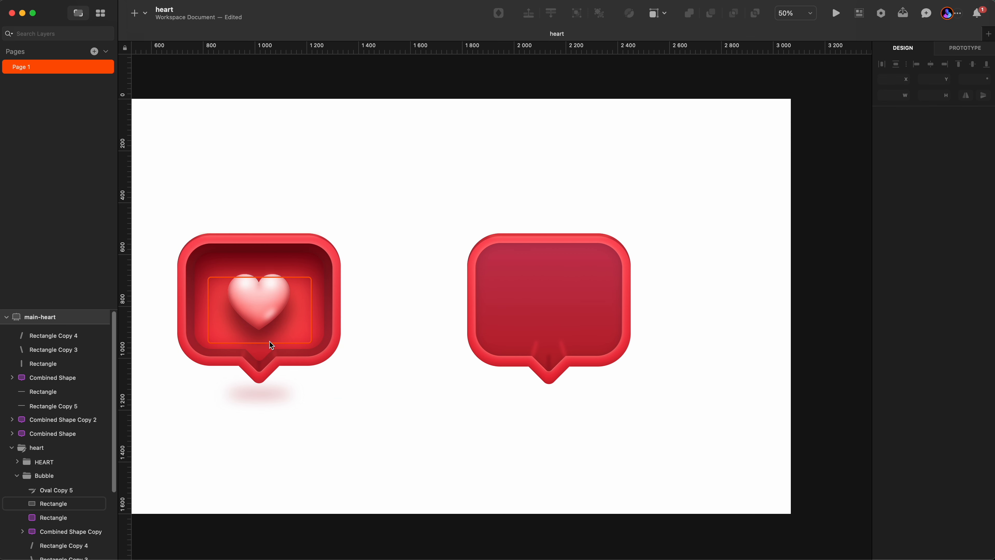
Copy the left bubble's inner gradient Combined Shape Copy layer and paste it into the right bubble's group.
{"action": "left_click", "coordinate": [61, 503]}
{"action": "scroll", "coordinate": [61, 503], "scroll_direction": "down", "scroll_amount": 5}
{"action": "left_click", "coordinate": [59, 495]}
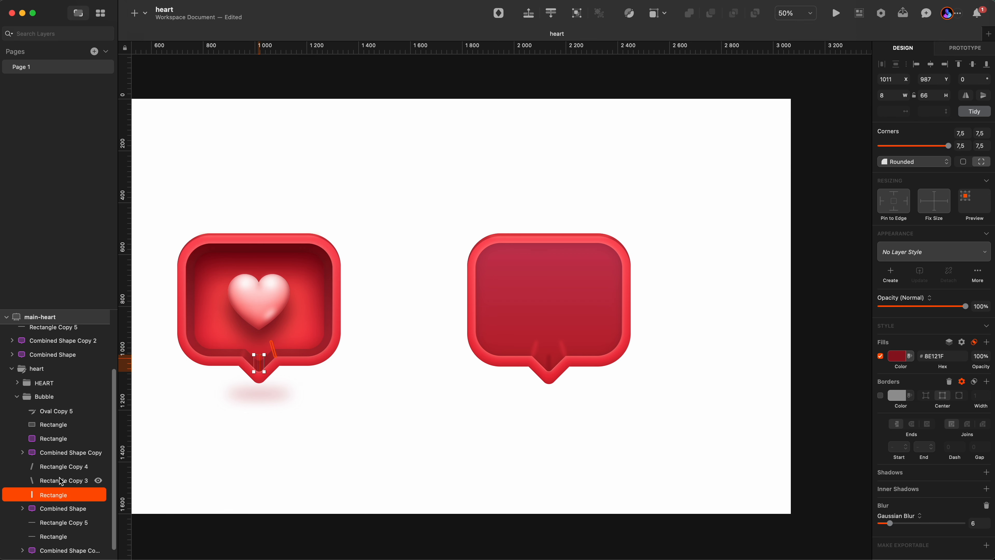
{"action": "left_click", "coordinate": [60, 453]}
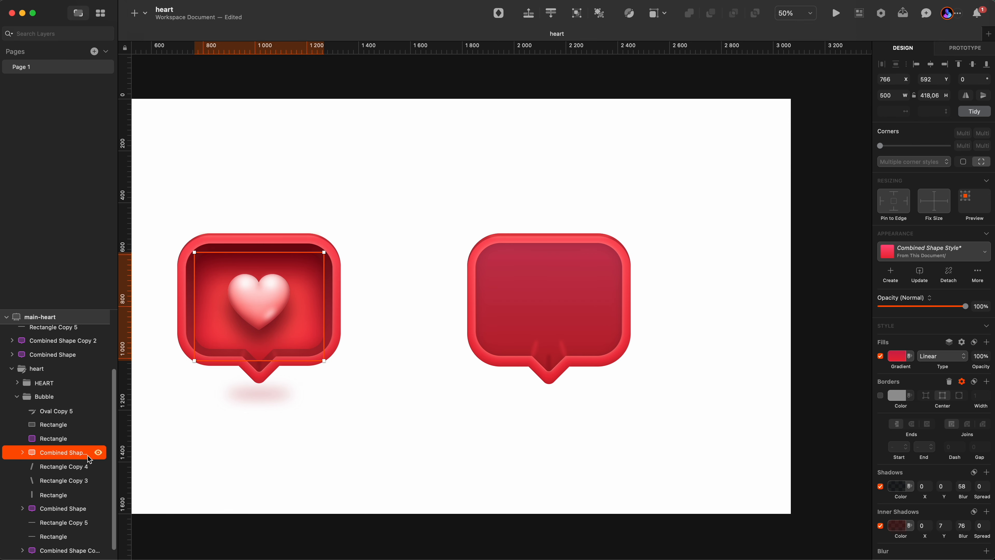
{"action": "scroll", "coordinate": [586, 304], "scroll_direction": "up", "scroll_amount": 5}
{"action": "left_click", "coordinate": [540, 315]}
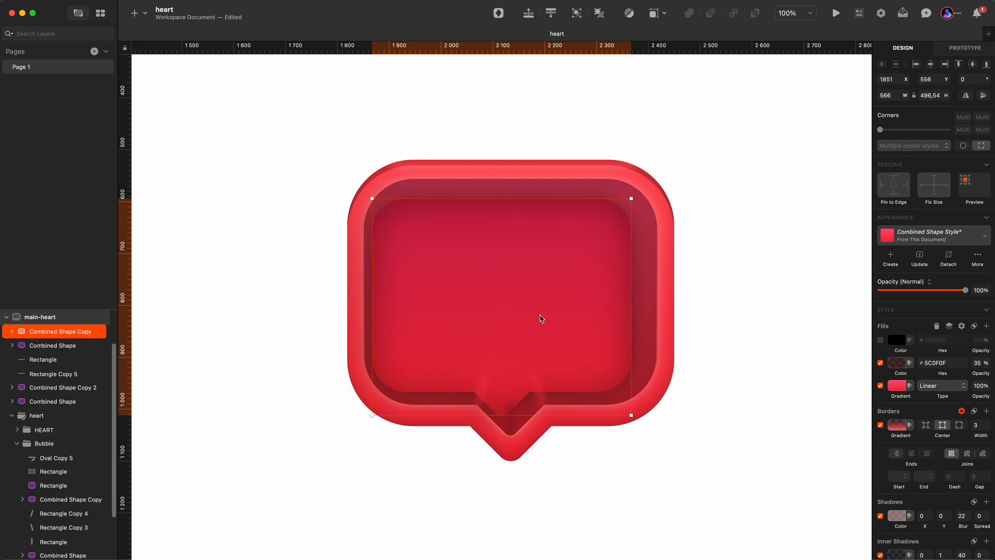
{"action": "scroll", "coordinate": [43, 408], "scroll_direction": "up", "scroll_amount": 2}
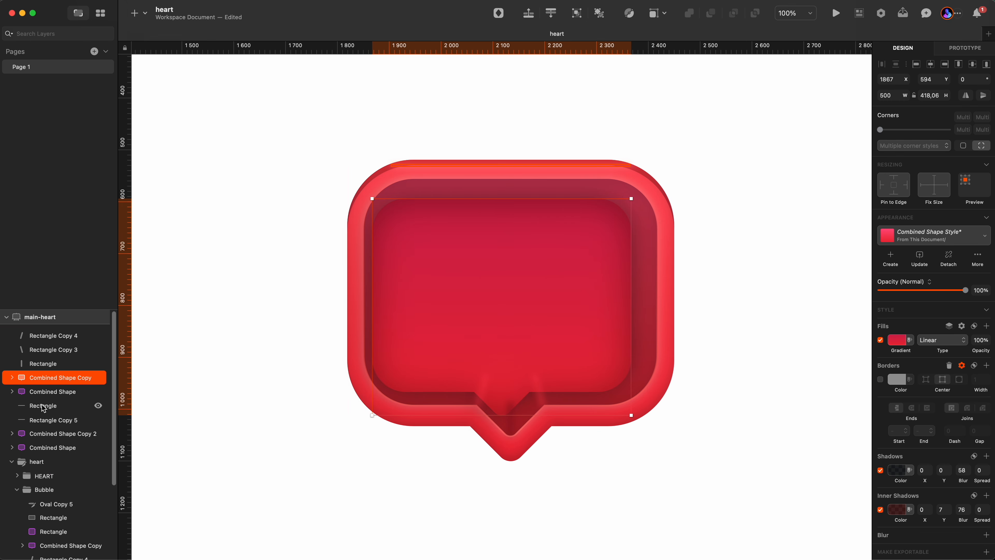
Move the pasted inner shape to the top of the layer list and align it inside the right bubble.
{"action": "left_click_drag", "start_coordinate": [59, 377], "coordinate": [67, 331]}
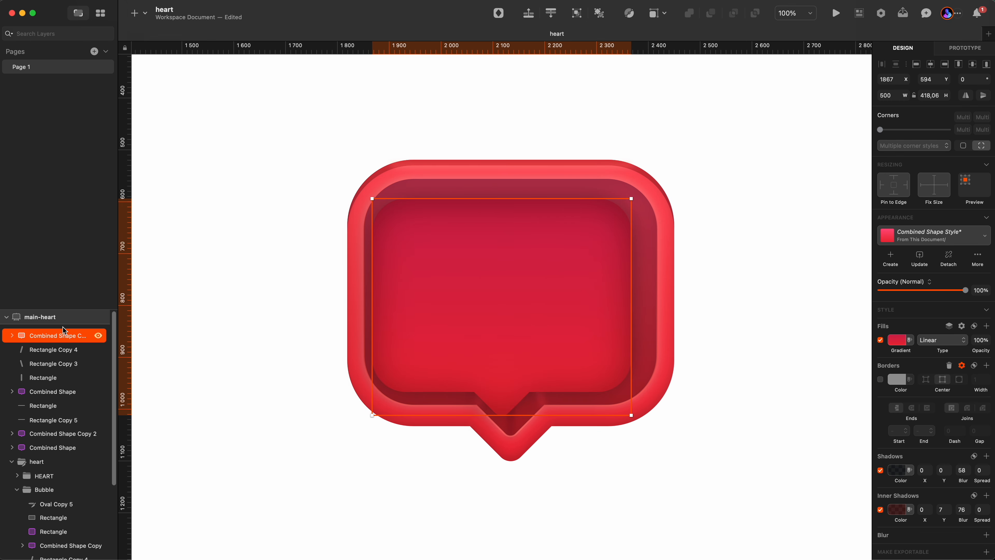
{"action": "left_click_drag", "start_coordinate": [456, 345], "coordinate": [464, 342]}
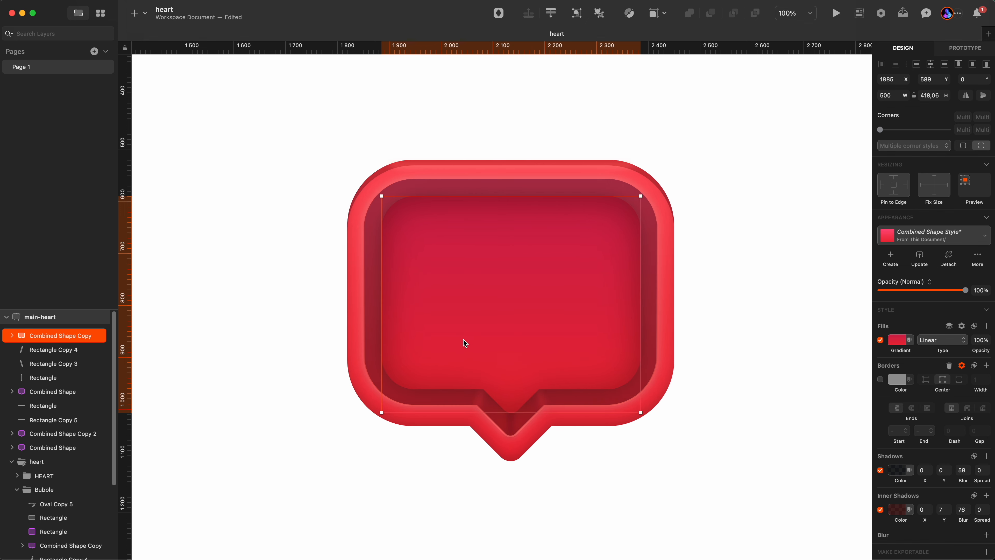
{"action": "key", "text": "super+minus"}
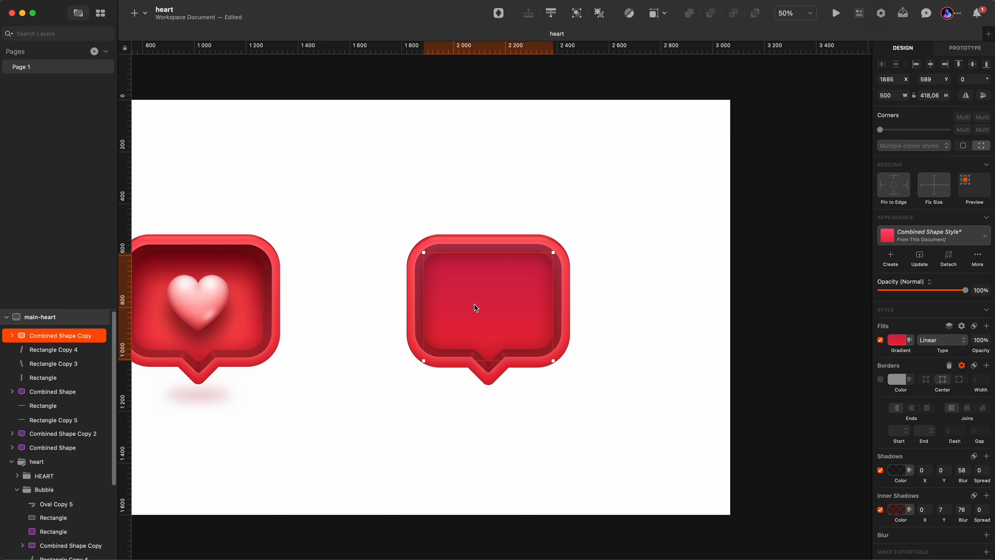
{"action": "key", "text": "Up"}
Inspect the gradient stops of the pasted inner shape's fill.
{"action": "left_click", "coordinate": [897, 340]}
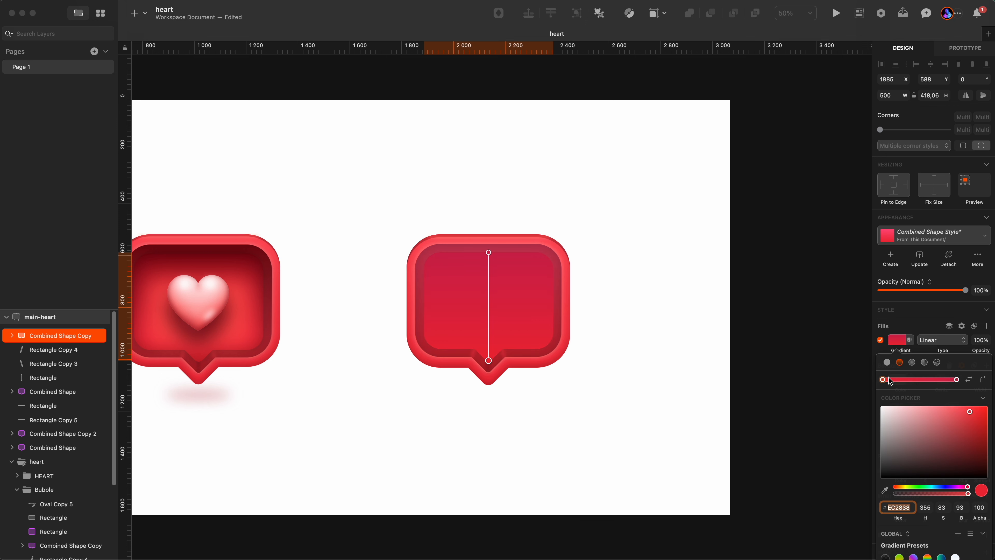
{"action": "left_click", "coordinate": [883, 380]}
{"action": "left_click", "coordinate": [898, 326]}
{"action": "left_click", "coordinate": [900, 331]}
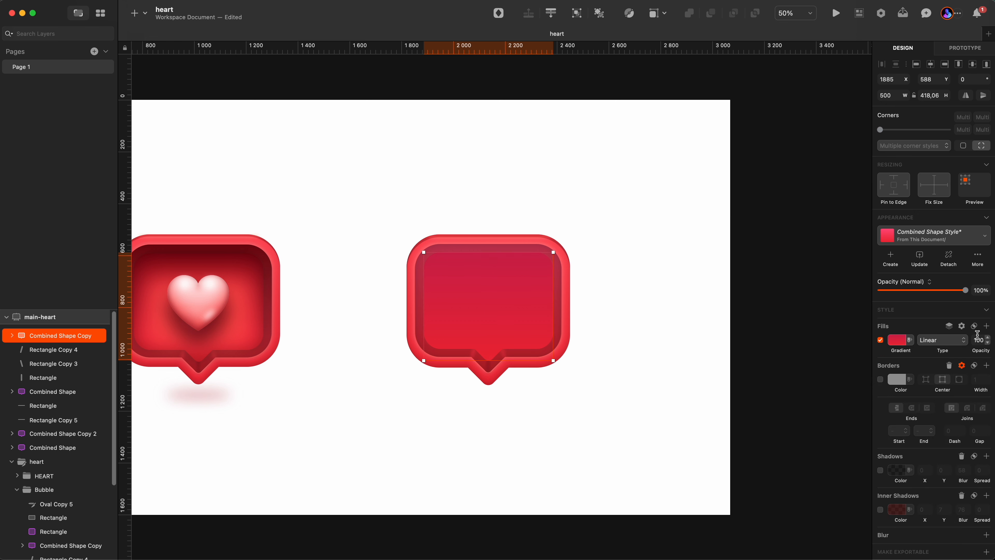
Re-enable the inner shape's drop shadow and inner shadow, checking their black and dark red colours.
{"action": "left_click", "coordinate": [881, 470]}
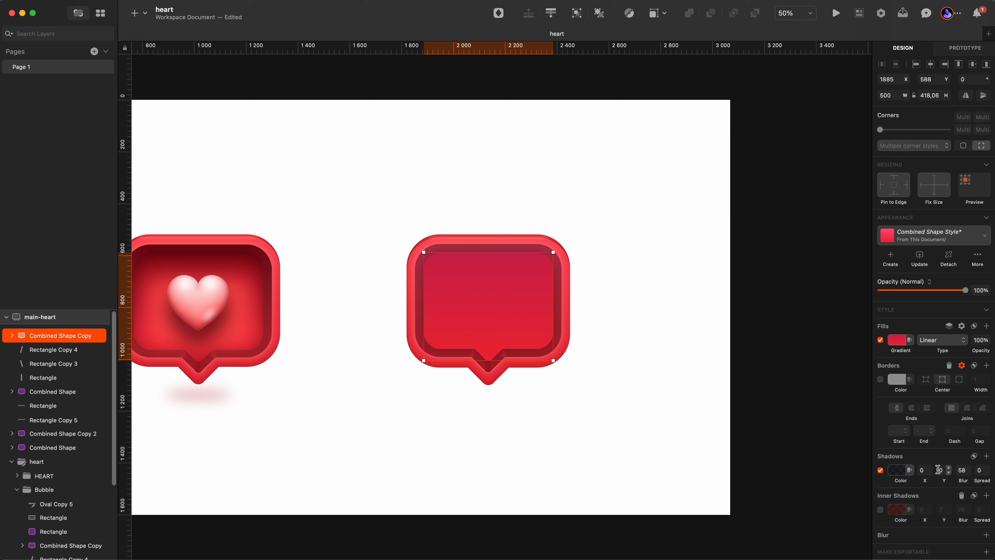
{"action": "left_click", "coordinate": [901, 470]}
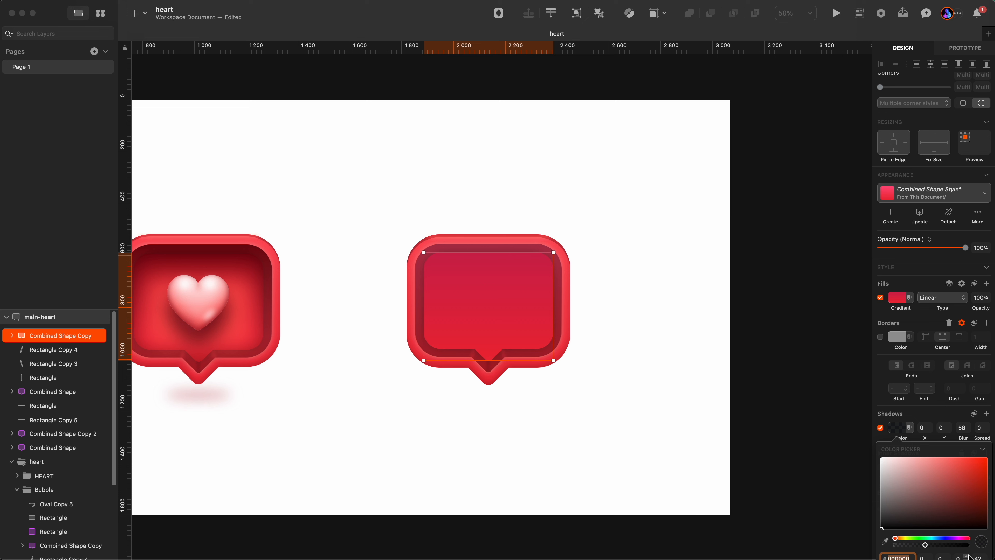
{"action": "left_click", "coordinate": [857, 419]}
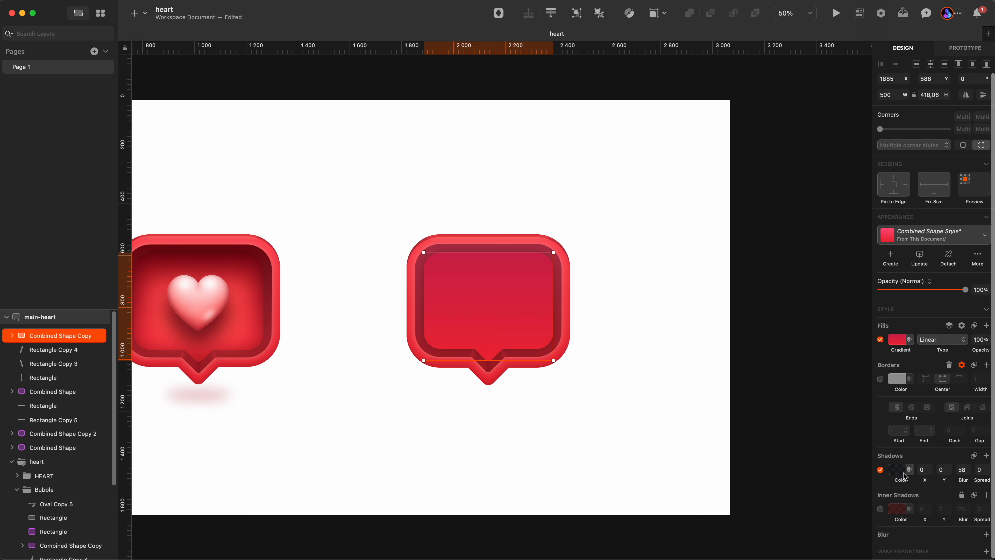
{"action": "left_click", "coordinate": [879, 511]}
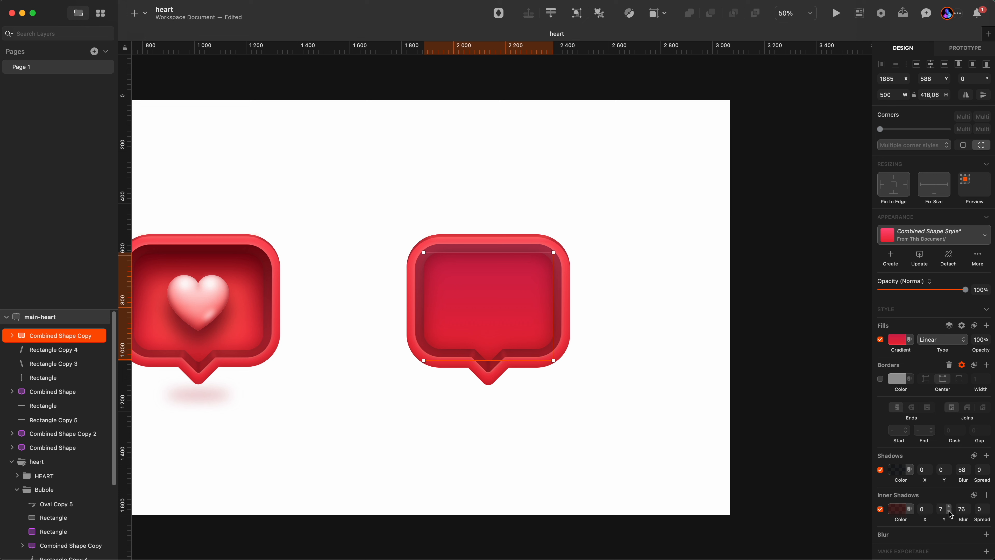
{"action": "left_click", "coordinate": [894, 509]}
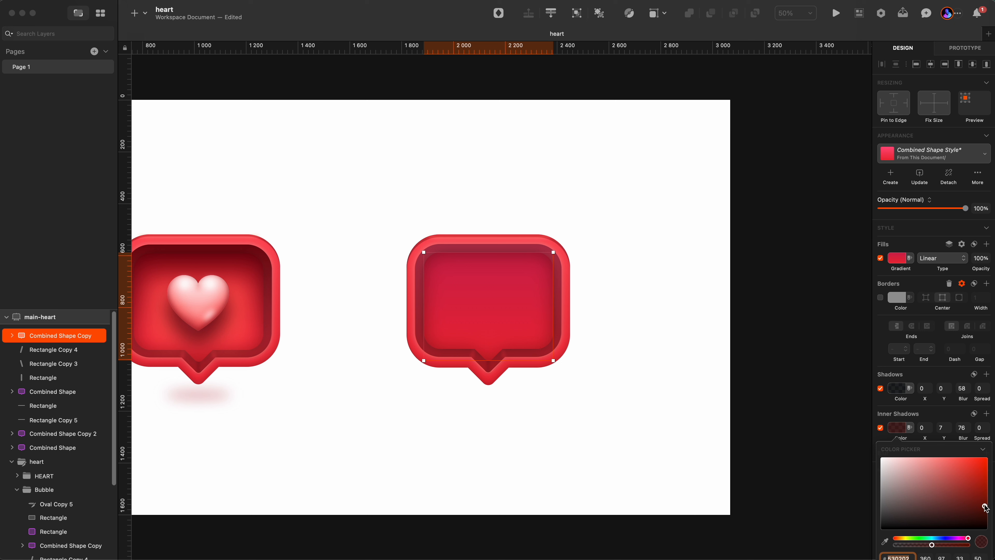
{"action": "mouse_move", "coordinate": [985, 508]}
{"action": "left_mouse_down"}
{"action": "mouse_move", "coordinate": [976, 486]}
{"action": "mouse_move", "coordinate": [984, 518]}
{"action": "mouse_move", "coordinate": [985, 509]}
{"action": "left_mouse_up"}
Copy the left bubble's rounded gradient back rectangle and paste it above the right bubble.
{"action": "left_click", "coordinate": [188, 353]}
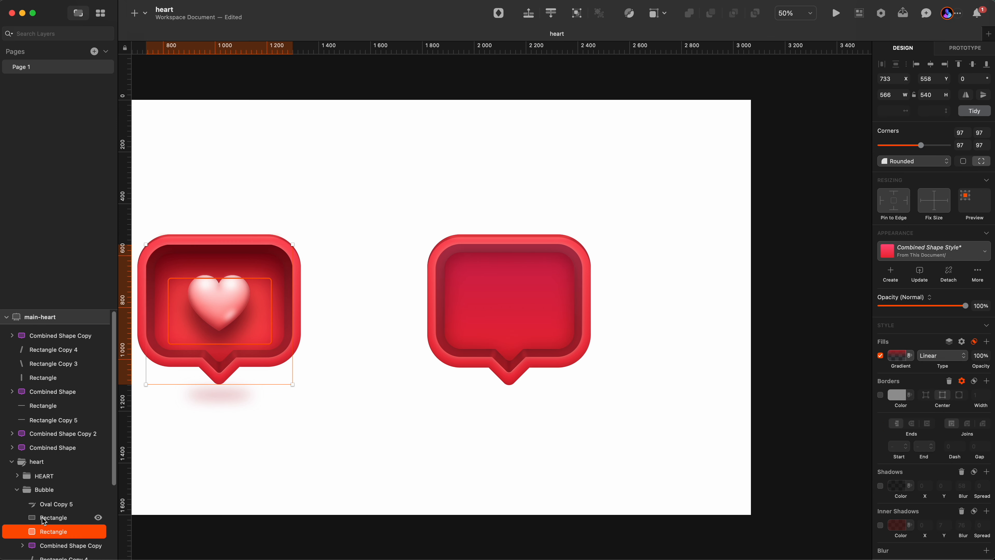
{"action": "scroll", "coordinate": [42, 518], "scroll_direction": "down", "scroll_amount": 2}
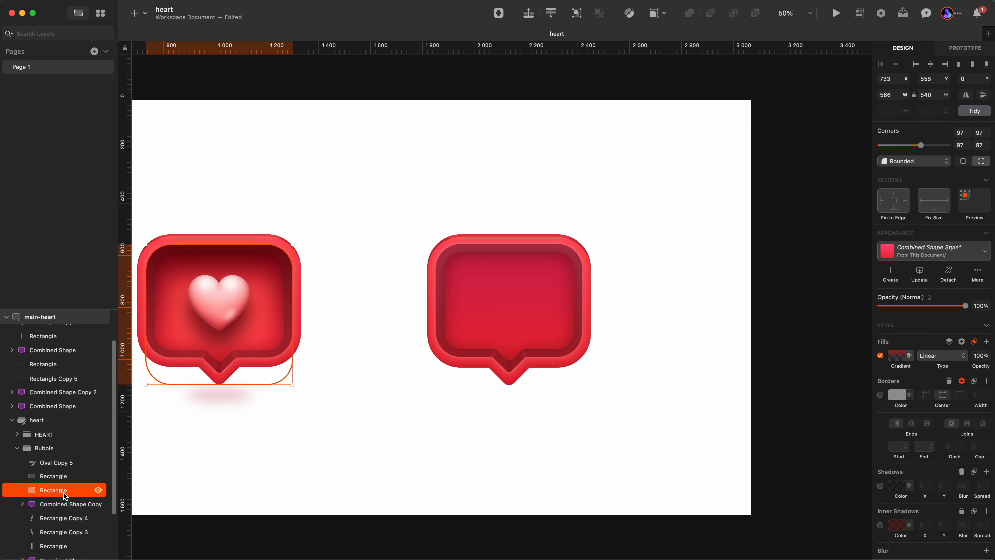
{"action": "left_click", "coordinate": [403, 422]}
{"action": "left_click", "coordinate": [480, 310]}
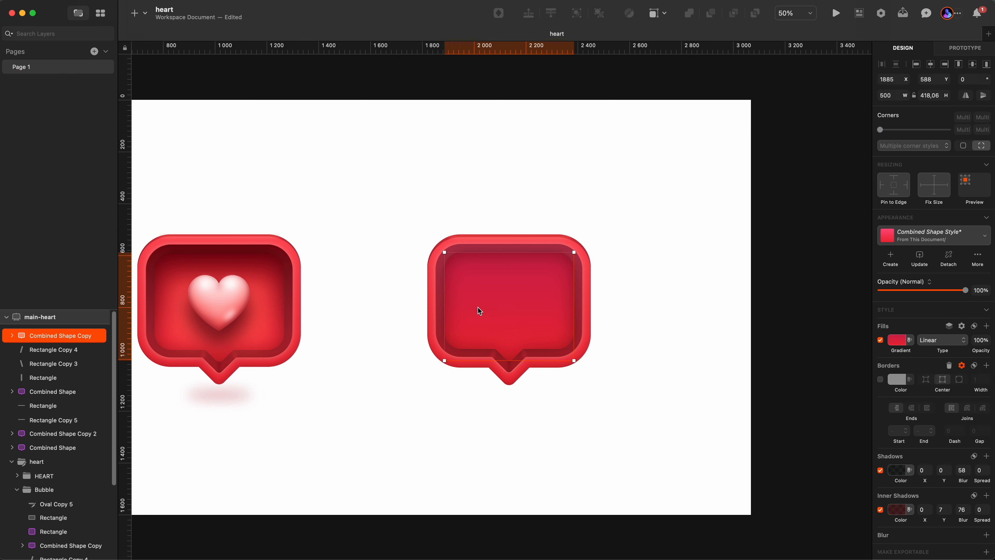
{"action": "left_click", "coordinate": [366, 269]}
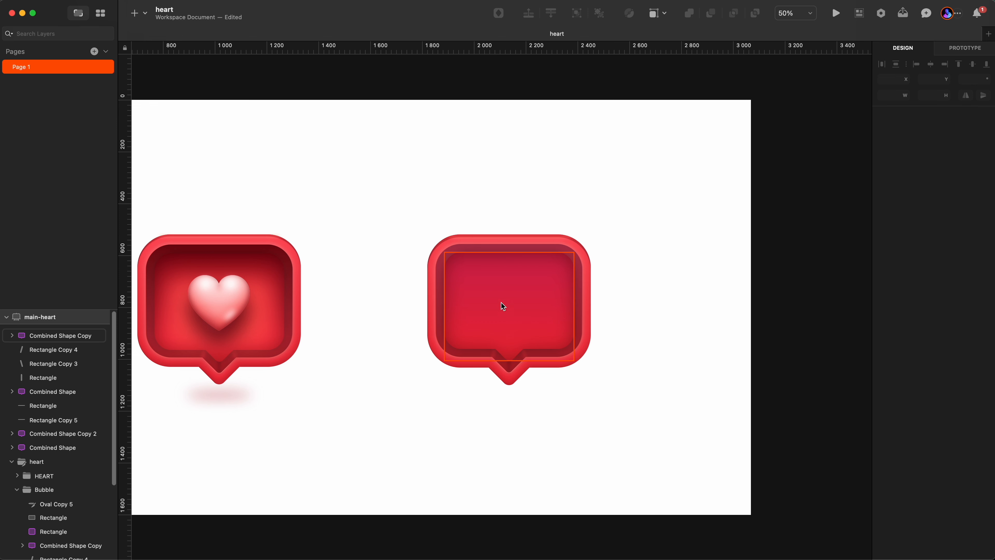
{"action": "left_click", "coordinate": [507, 314]}
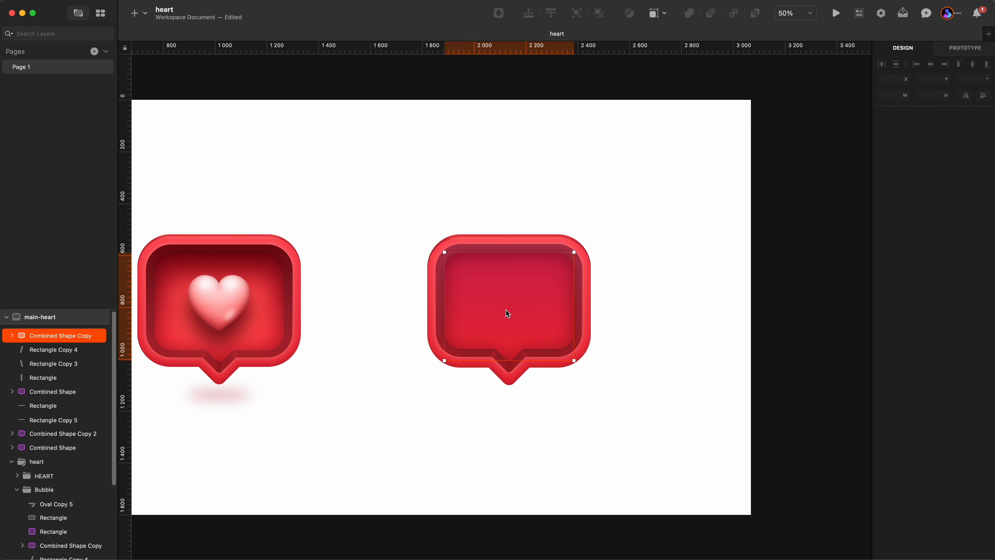
{"action": "key", "text": "super+v"}
{"action": "left_click_drag", "start_coordinate": [253, 346], "coordinate": [408, 223]}
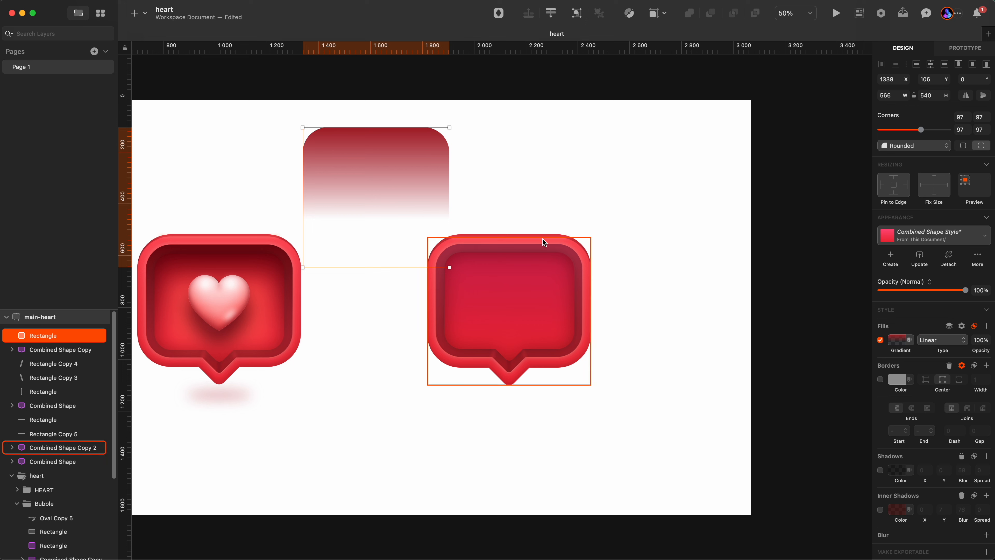
Inspect the pasted rectangle's path points and the gradient stops of its fill.
{"action": "double_click", "coordinate": [366, 217]}
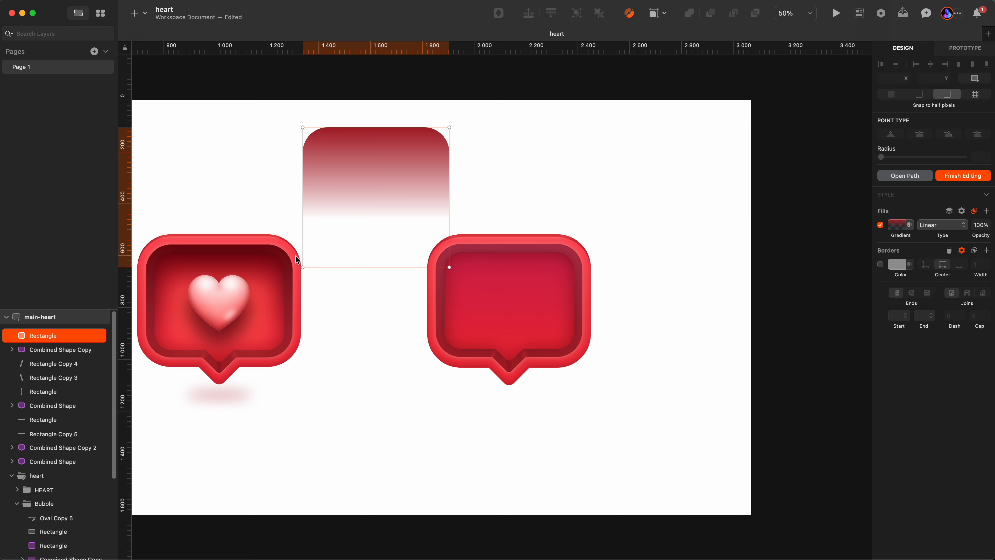
{"action": "key", "text": "Escape"}
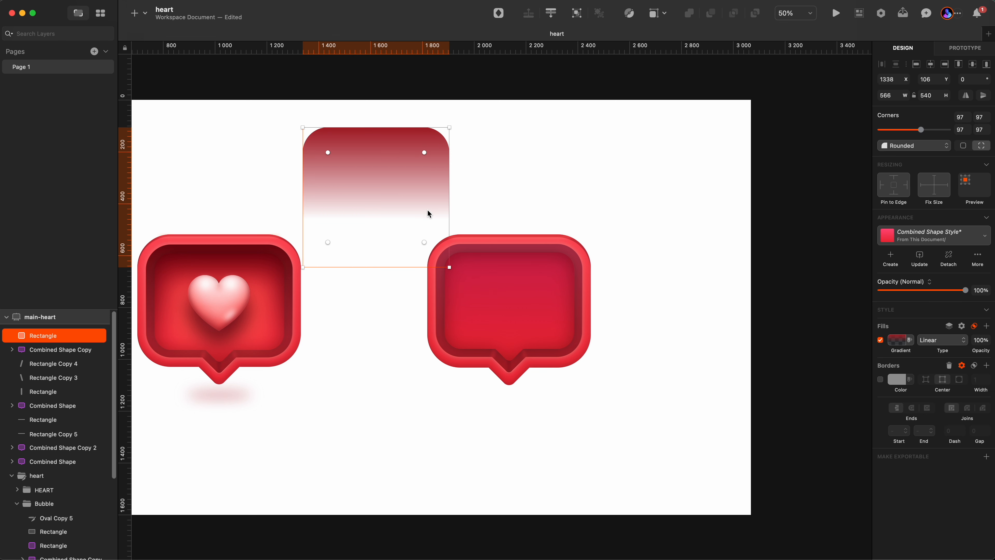
{"action": "left_click", "coordinate": [905, 343]}
{"action": "left_click", "coordinate": [883, 379]}
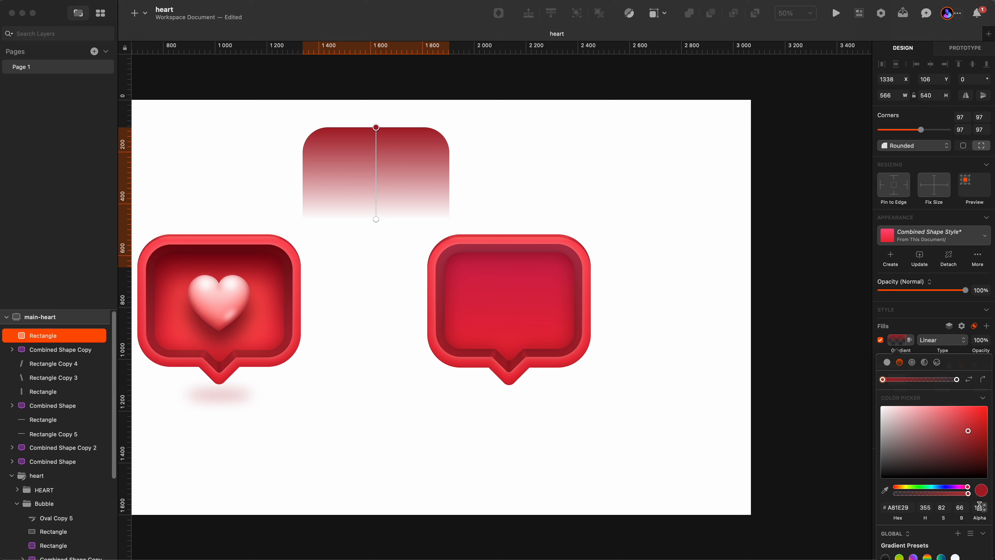
{"action": "left_click", "coordinate": [956, 380]}
{"action": "mouse_move", "coordinate": [377, 220]}
{"action": "left_mouse_down"}
{"action": "mouse_move", "coordinate": [376, 309]}
{"action": "mouse_move", "coordinate": [379, 216]}
{"action": "left_mouse_up"}
{"action": "left_click", "coordinate": [392, 243]}
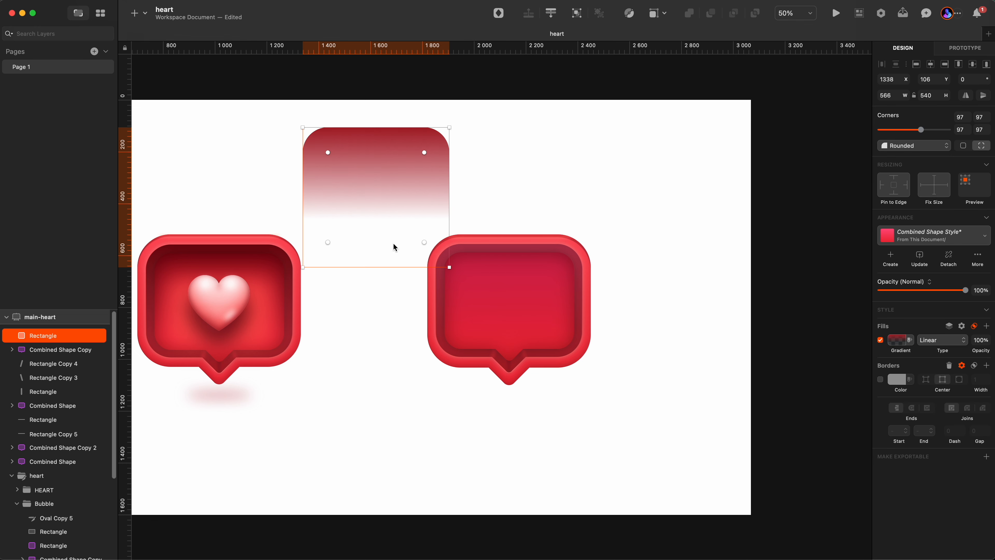
{"action": "left_click", "coordinate": [417, 184]}
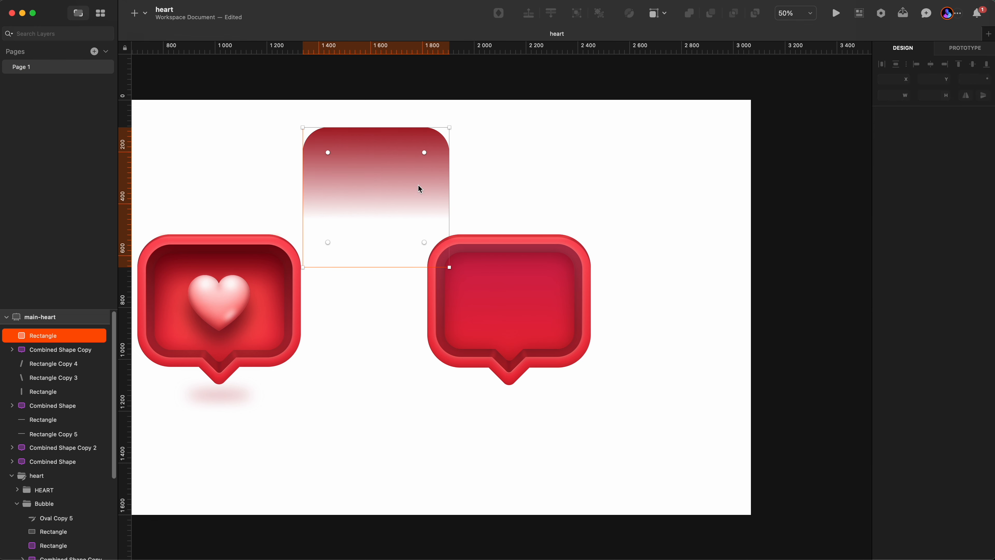
Move the pasted gradient rectangle onto the right bubble, aligning it at about X 1851, Y 557.
{"action": "left_click", "coordinate": [275, 266]}
{"action": "scroll", "coordinate": [157, 267], "scroll_direction": "up", "scroll_amount": 3}
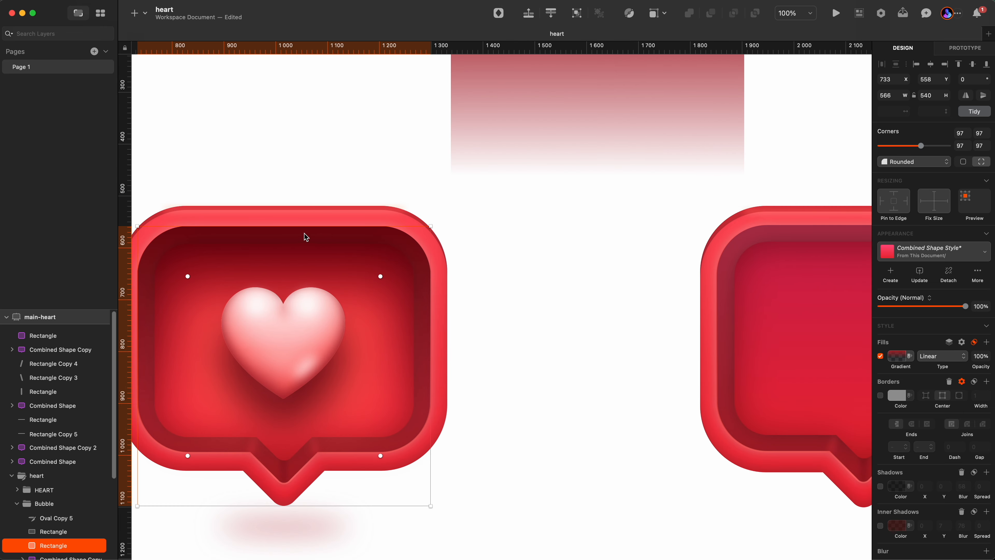
{"action": "scroll", "coordinate": [422, 298], "scroll_direction": "down", "scroll_amount": 3}
{"action": "left_click", "coordinate": [525, 205]}
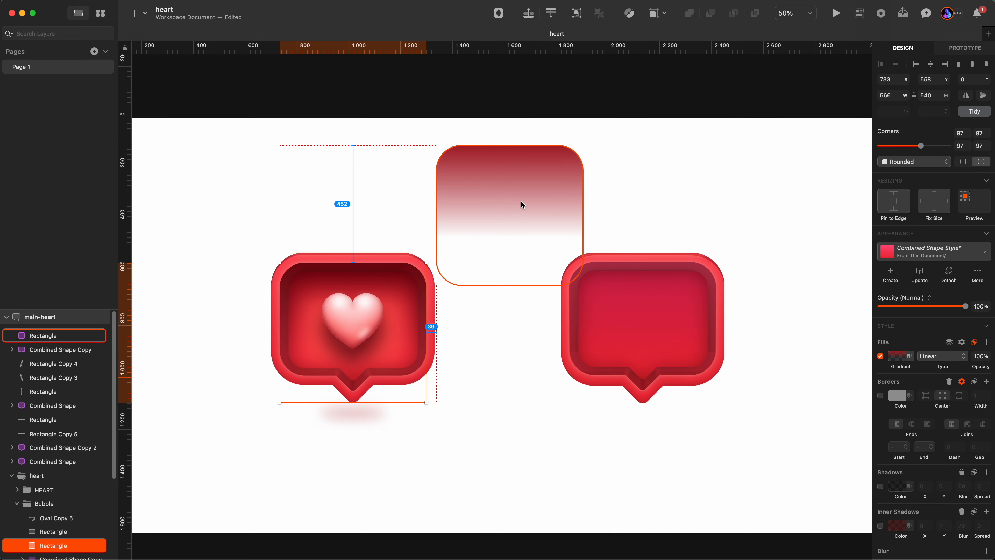
{"action": "left_click_drag", "start_coordinate": [524, 205], "coordinate": [642, 294]}
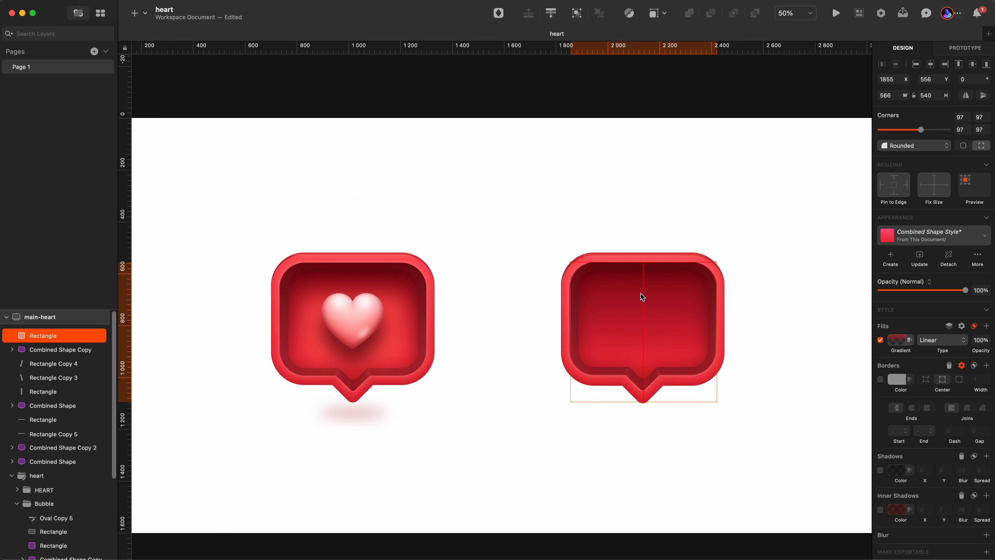
{"action": "left_click", "coordinate": [657, 310]}
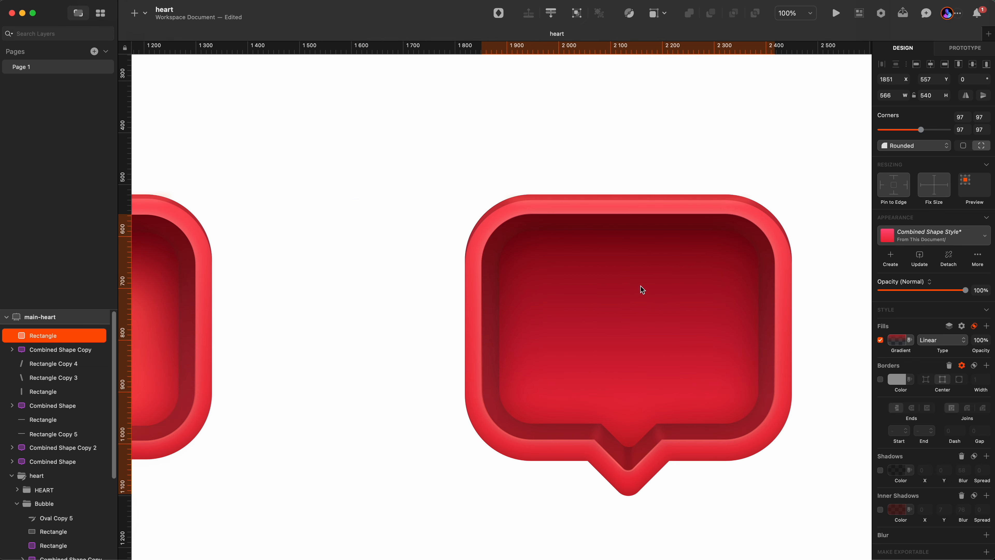
{"action": "key", "text": "z"}
{"action": "left_click", "coordinate": [624, 256], "text": "alt"}
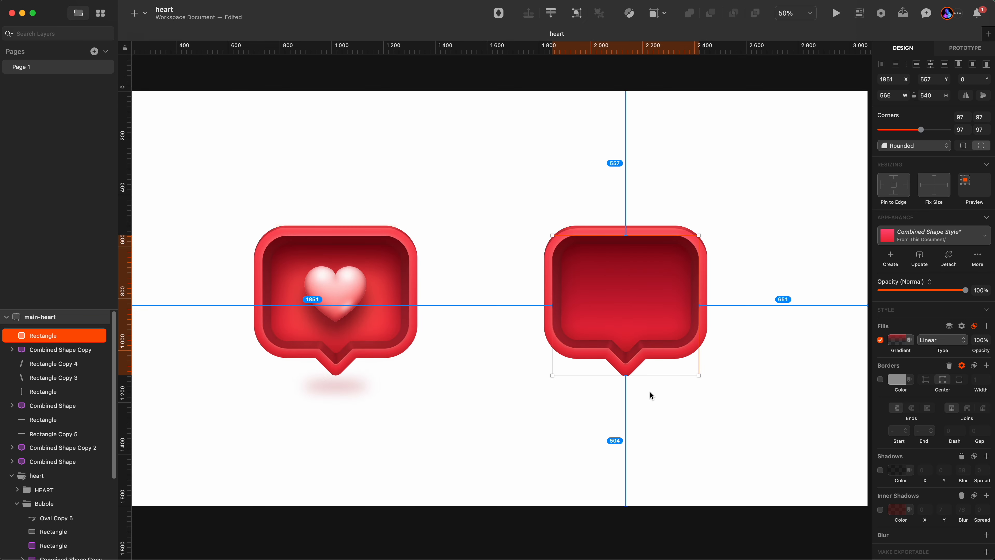
Enable the inner shadow on the pasted gradient rectangle.
{"action": "left_click", "coordinate": [647, 400]}
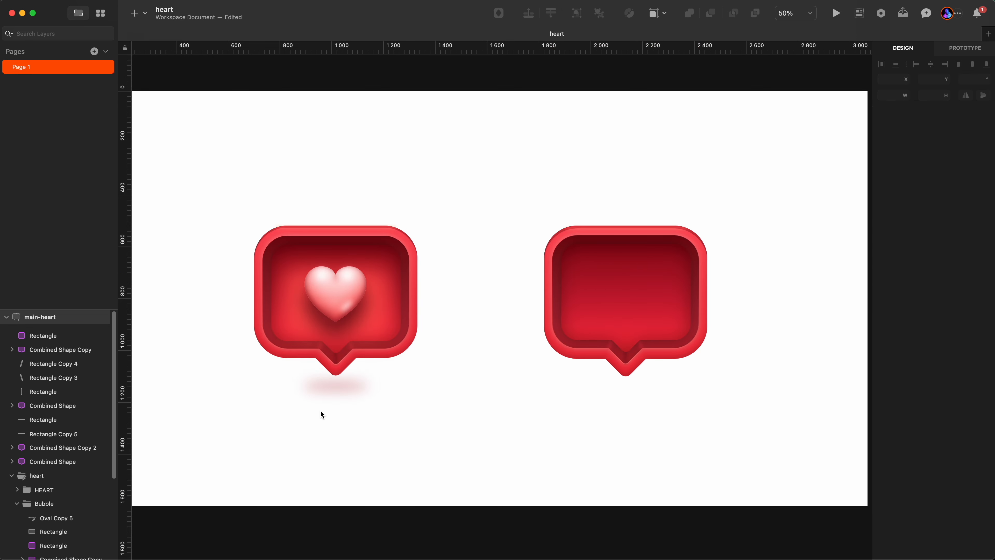
{"action": "left_click", "coordinate": [681, 345]}
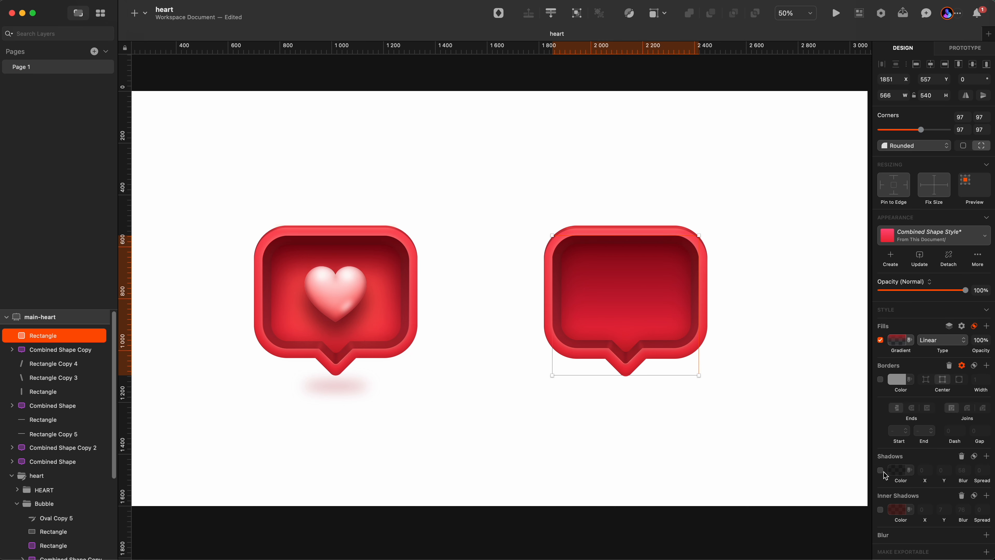
{"action": "left_click", "coordinate": [880, 510]}
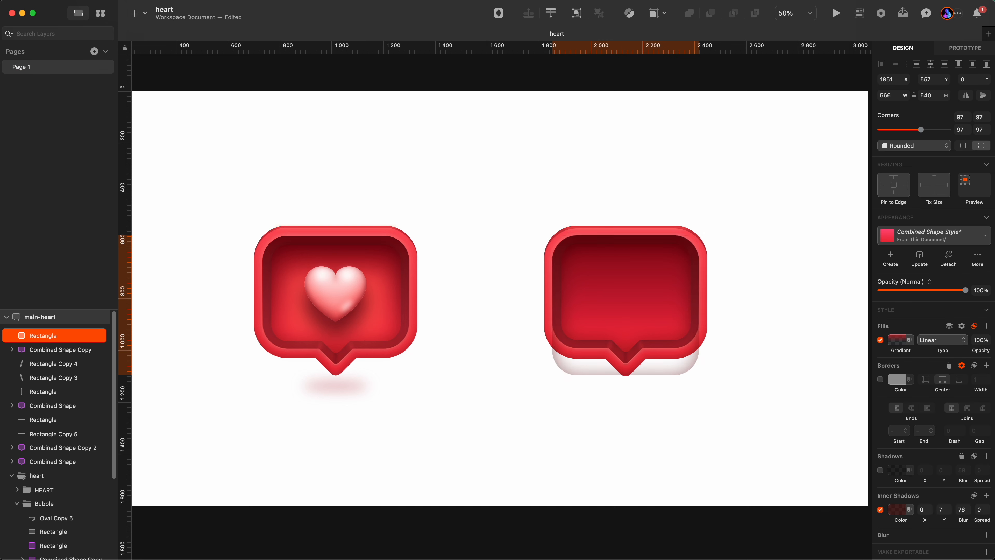
Remove the inner shadow, border and shadow from the pasted gradient rectangle, and check its fill blend mode.
{"action": "left_click", "coordinate": [880, 509]}
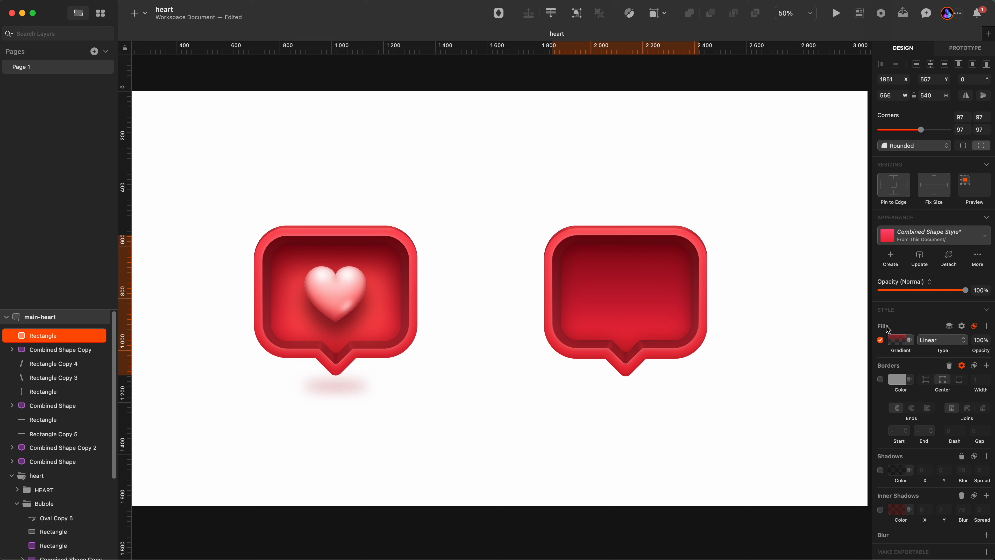
{"action": "left_click", "coordinate": [950, 366]}
{"action": "left_click", "coordinate": [962, 420]}
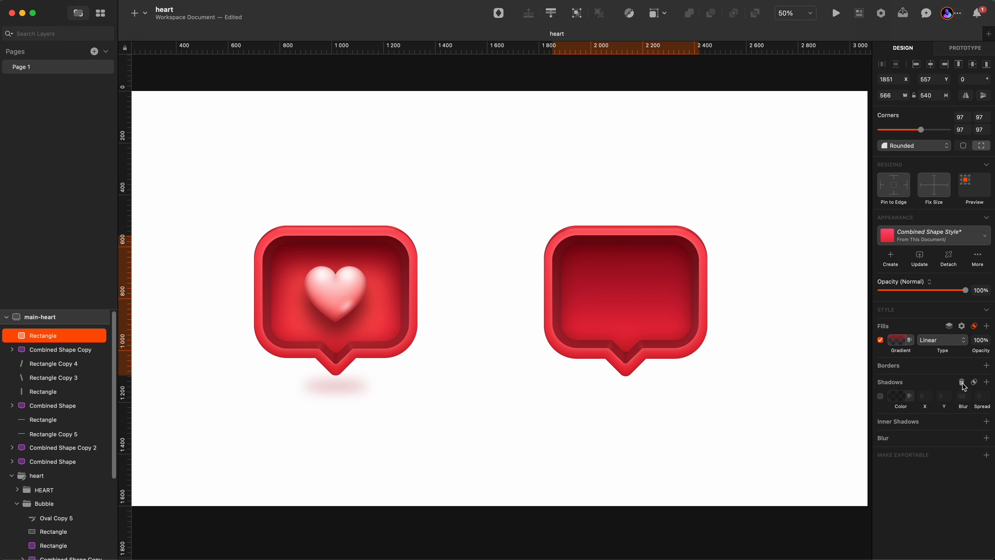
{"action": "left_click", "coordinate": [962, 383]}
{"action": "left_click", "coordinate": [975, 327]}
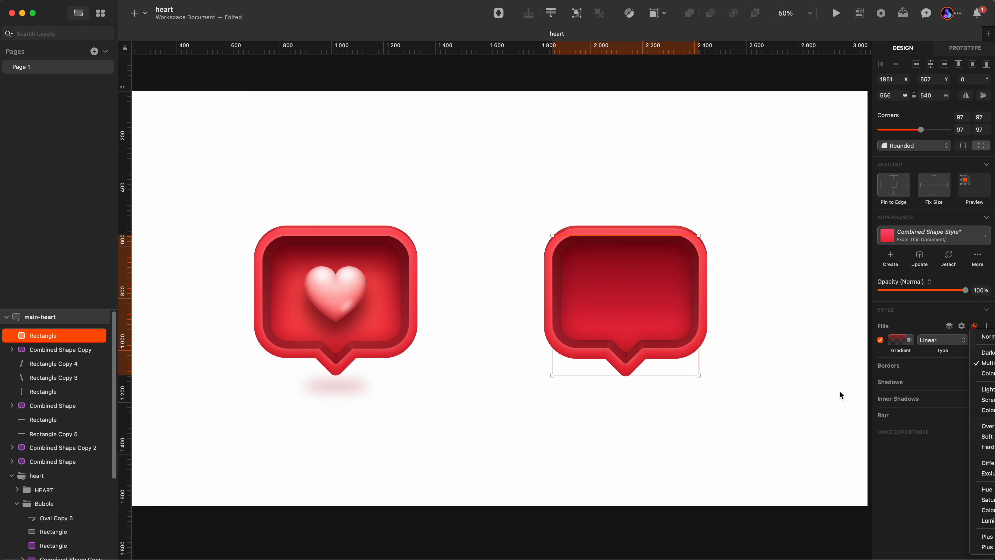
{"action": "left_click", "coordinate": [796, 379]}
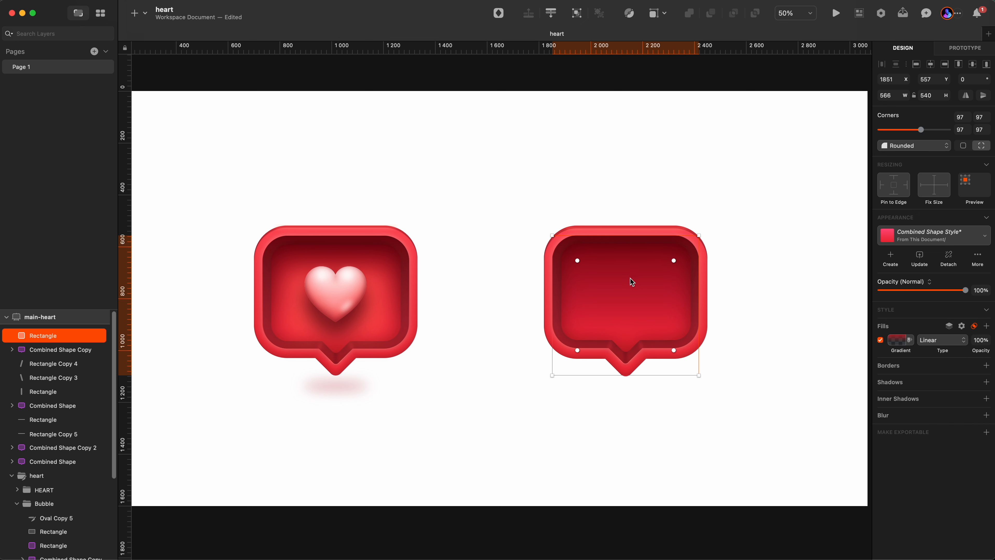
Select the blurred glow rectangle behind the left heart and paste a copy of it.
{"action": "left_click", "coordinate": [428, 386]}
{"action": "left_click", "coordinate": [53, 531]}
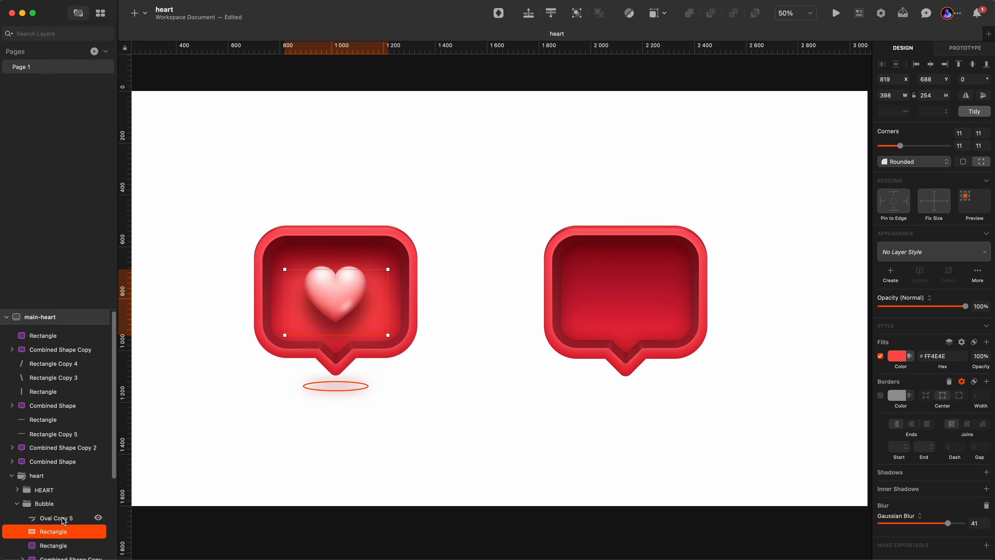
{"action": "scroll", "coordinate": [64, 520], "scroll_direction": "down", "scroll_amount": 3}
{"action": "left_click", "coordinate": [57, 479]}
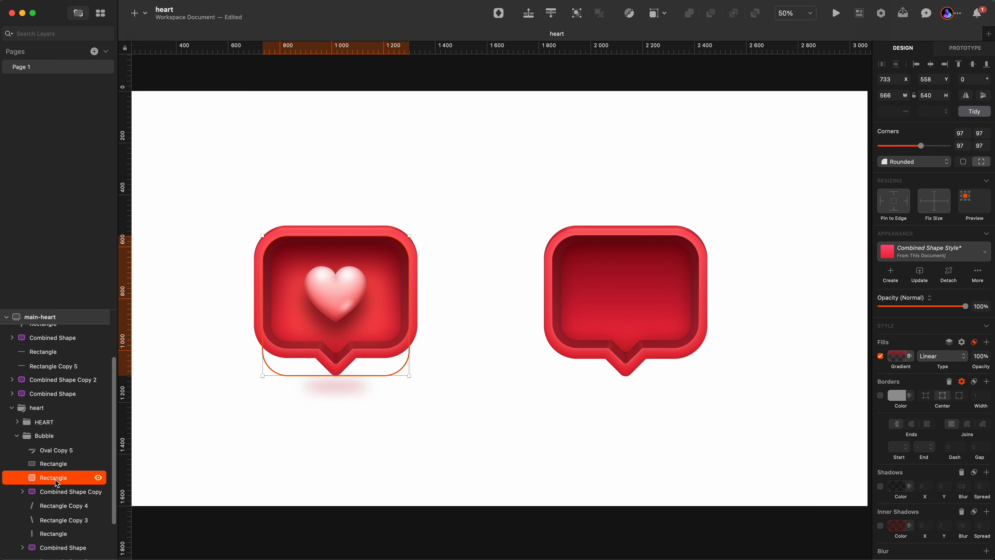
{"action": "left_click", "coordinate": [67, 467]}
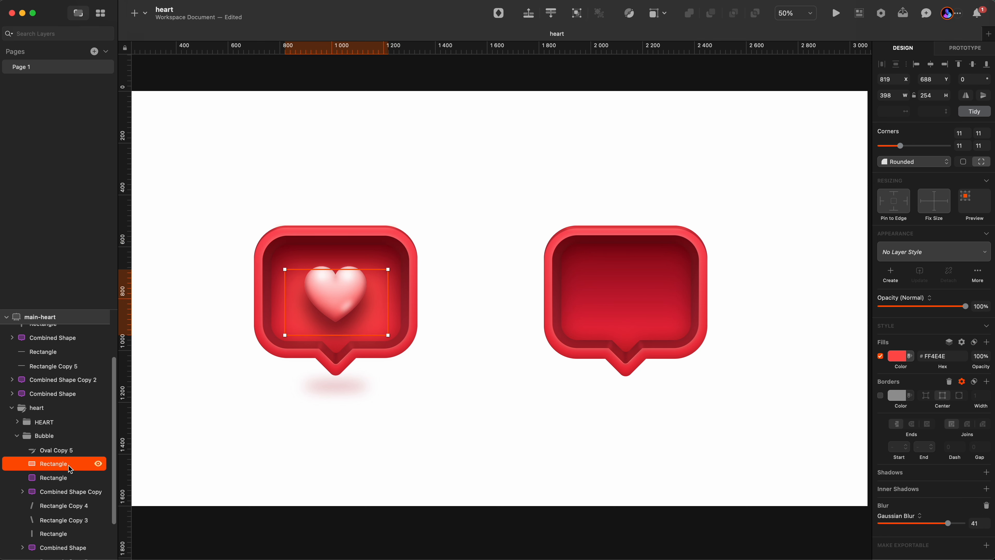
{"action": "key", "text": "super+v"}
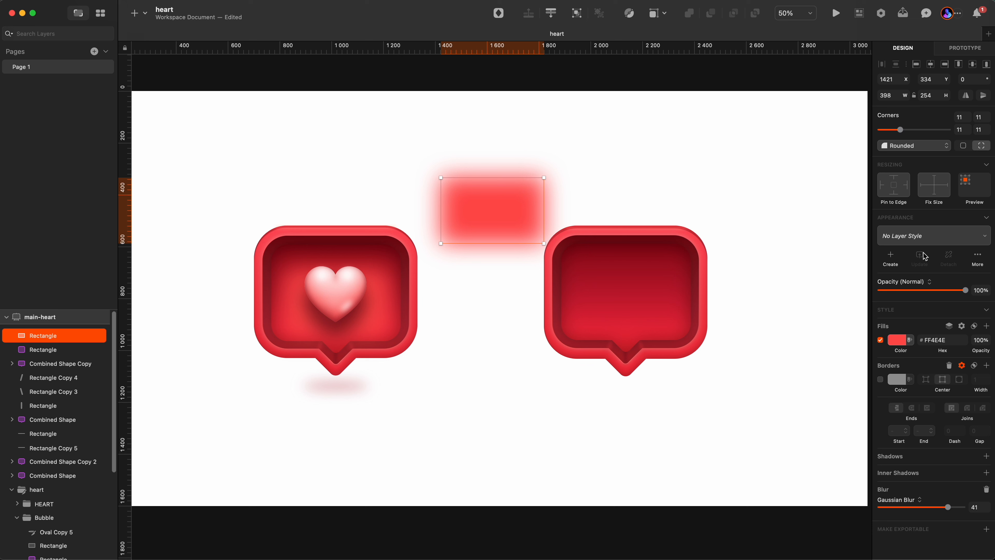
Set the pasted glow rectangle's Gaussian blur to 0 and inspect its fill colour.
{"action": "left_click", "coordinate": [978, 508]}
{"action": "type", "text": "0"}
{"action": "key", "text": "Return"}
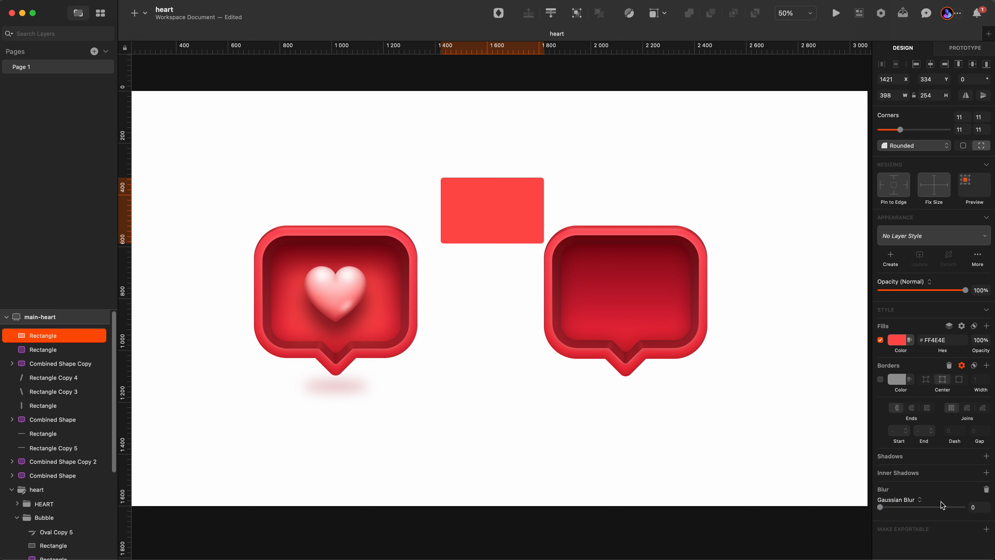
{"action": "left_click", "coordinate": [897, 340]}
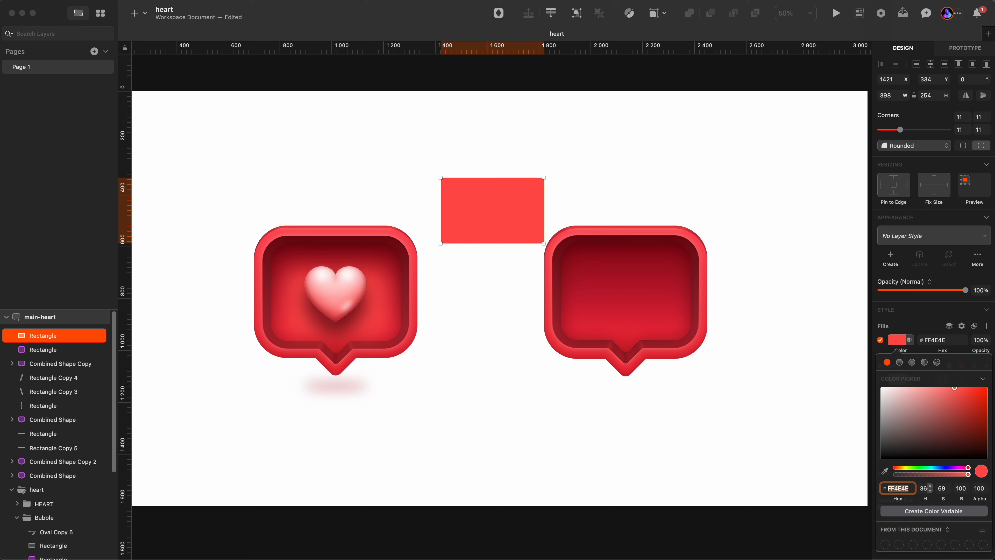
{"action": "key", "text": "Escape"}
Restore the glow rectangle's blur to 41 and move it inside the right bubble at about X 1942, Y 677.
{"action": "left_click", "coordinate": [975, 508]}
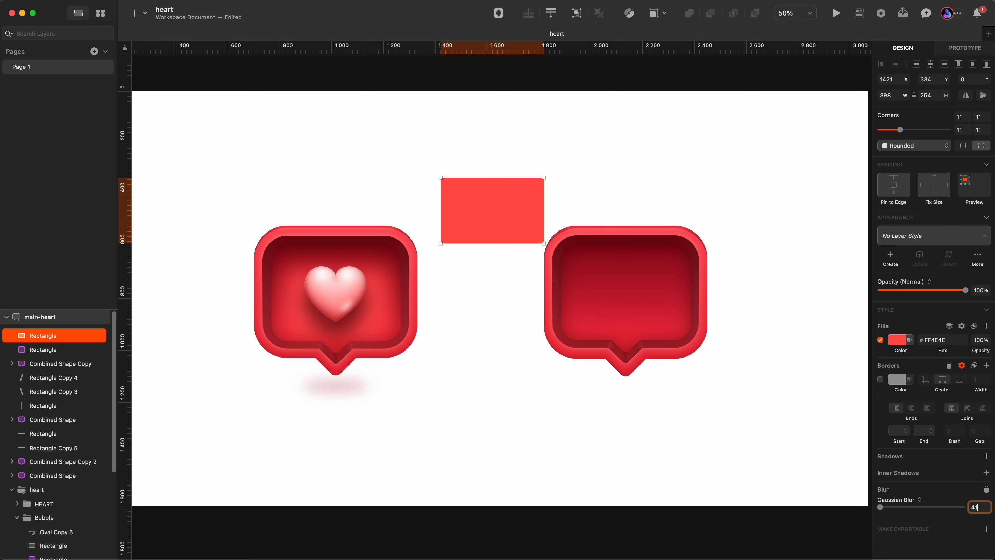
{"action": "type", "text": "41"}
{"action": "key", "text": "Return"}
{"action": "left_click_drag", "start_coordinate": [491, 200], "coordinate": [629, 289]}
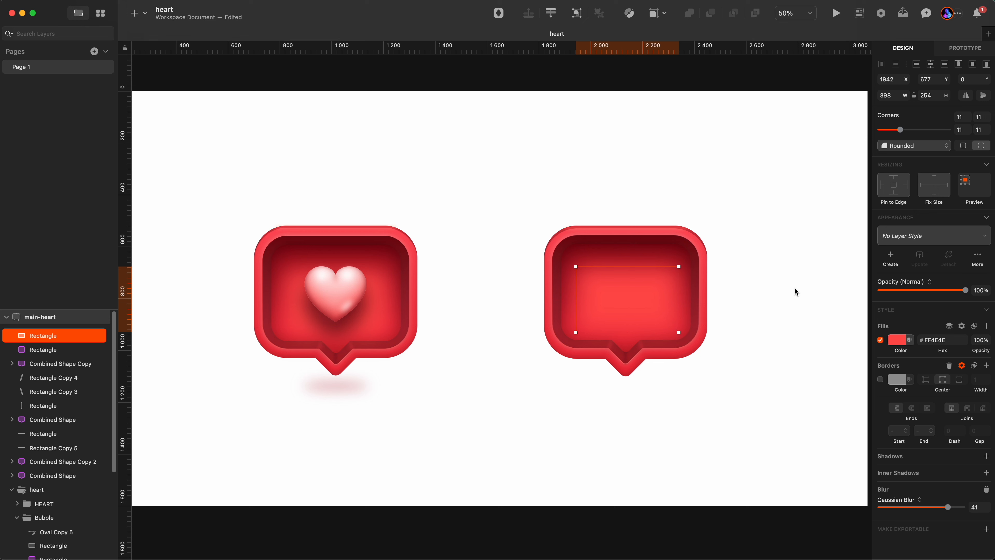
Toggle the glow rectangle's visibility to compare the right bubble with and without it.
{"action": "left_click", "coordinate": [380, 328], "text": "super"}
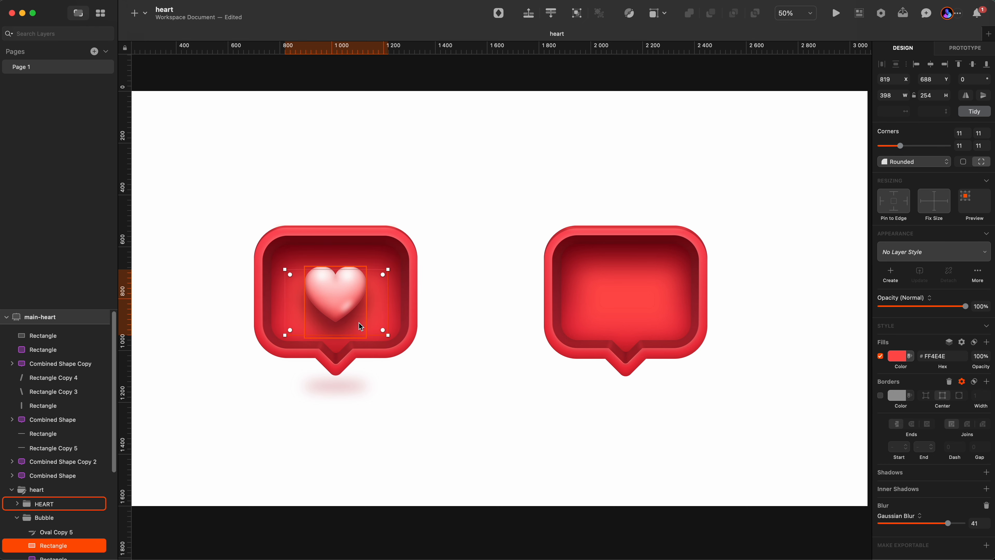
{"action": "left_click", "coordinate": [750, 349]}
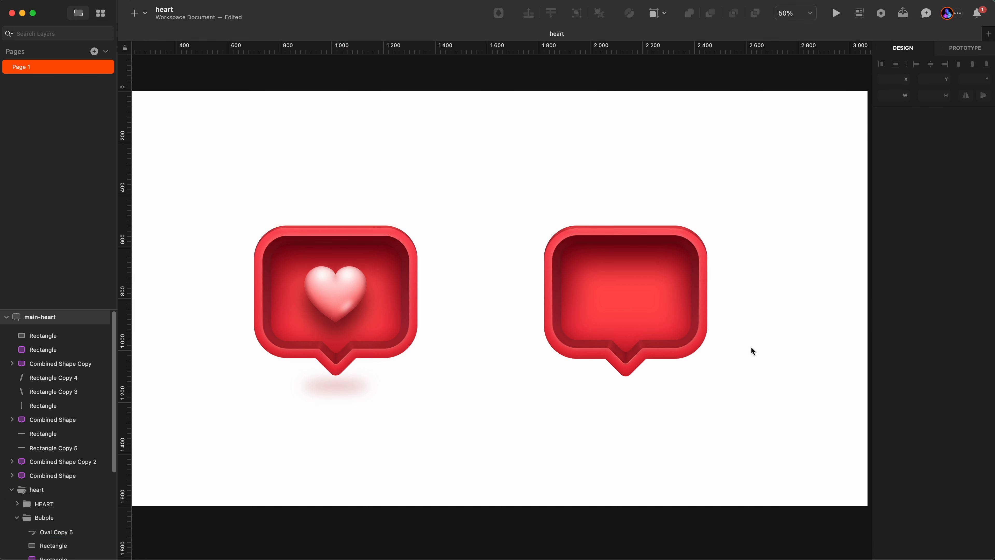
{"action": "left_click", "coordinate": [607, 331]}
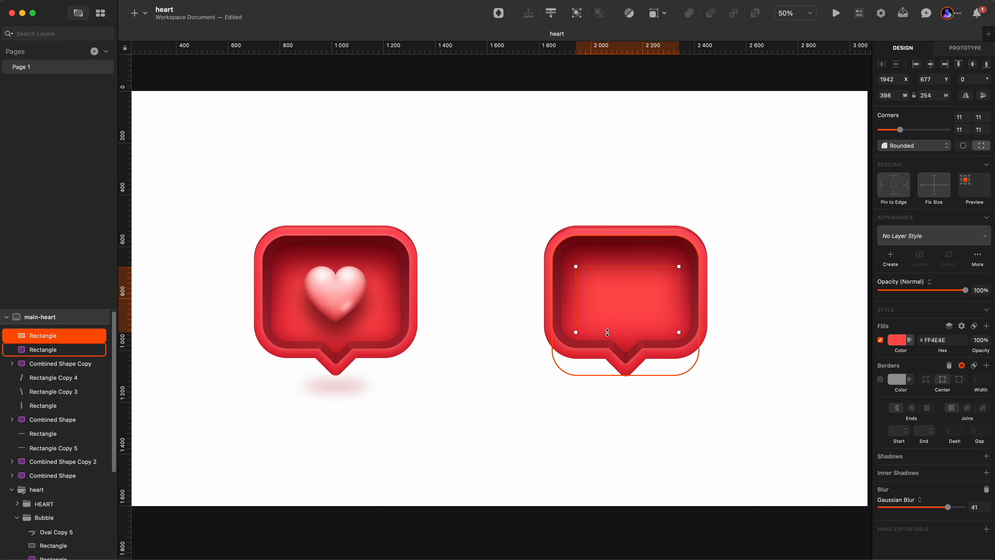
{"action": "left_click", "coordinate": [99, 335]}
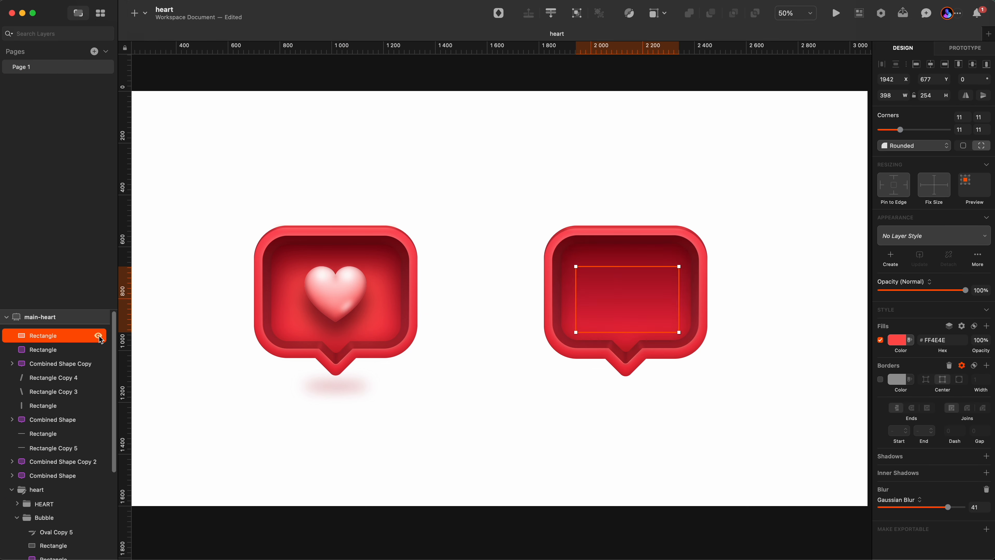
{"action": "left_click", "coordinate": [99, 335]}
{"action": "left_click", "coordinate": [396, 394]}
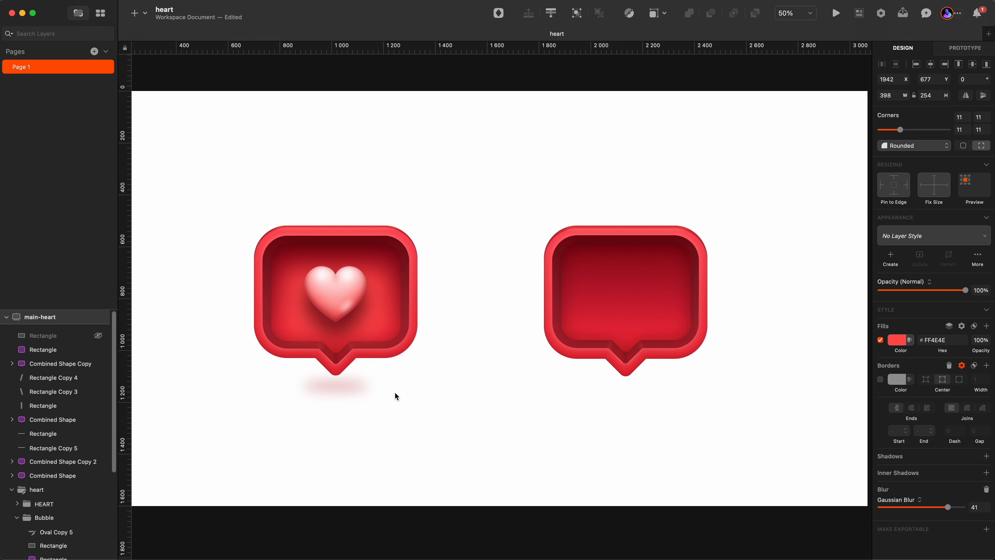
{"action": "left_click", "coordinate": [645, 312]}
{"action": "left_click", "coordinate": [98, 335]}
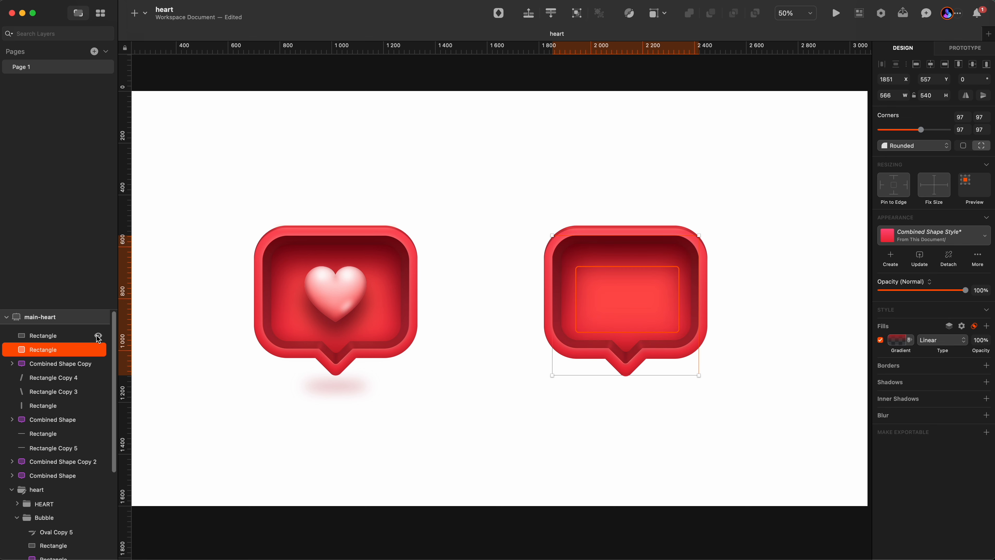
Duplicate the left bubble's shadow oval and place the copy under the right bubble at about X 2012, Y 1121.
{"action": "left_click", "coordinate": [358, 392]}
{"action": "left_click", "coordinate": [345, 382]}
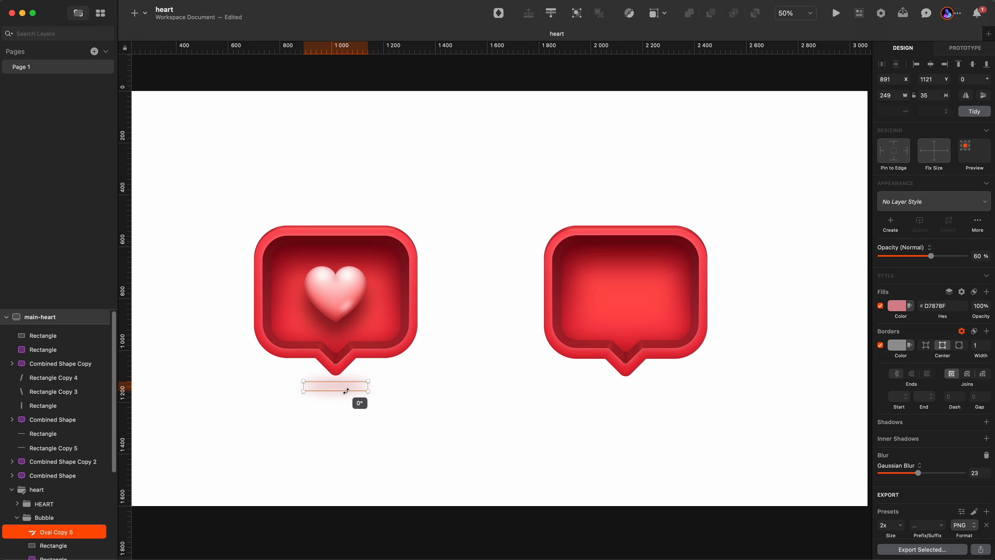
{"action": "left_click_drag", "start_coordinate": [334, 385], "coordinate": [624, 398]}
{"action": "key", "text": "super+0"}
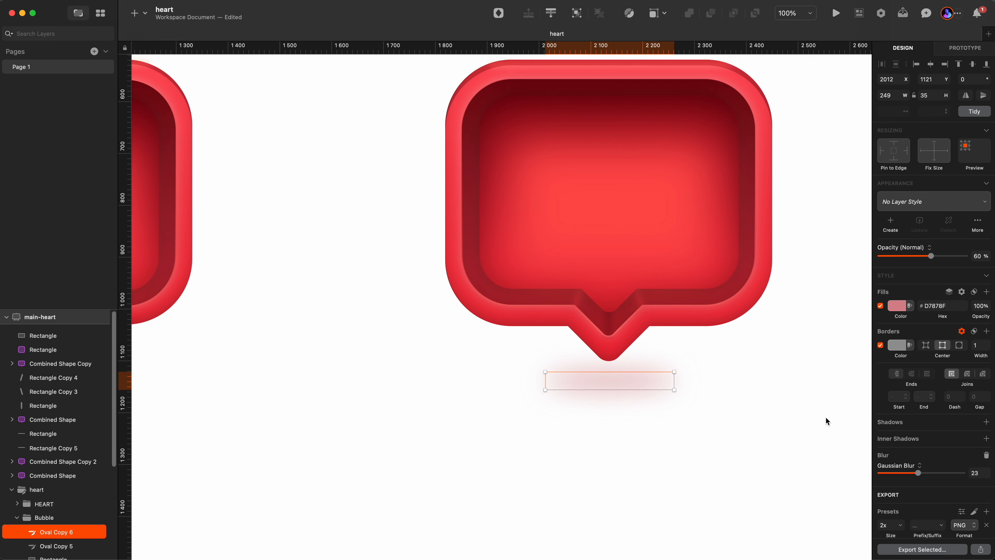
Disable the duplicated shadow oval's border and set its fill colour to #DD293B.
{"action": "left_click", "coordinate": [880, 345]}
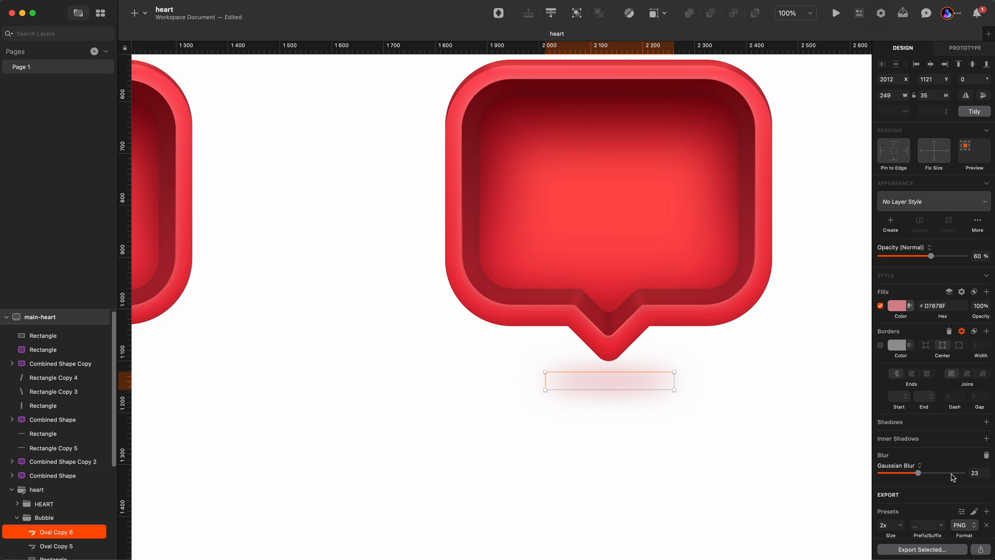
{"action": "left_click", "coordinate": [894, 309]}
{"action": "left_click", "coordinate": [884, 425]}
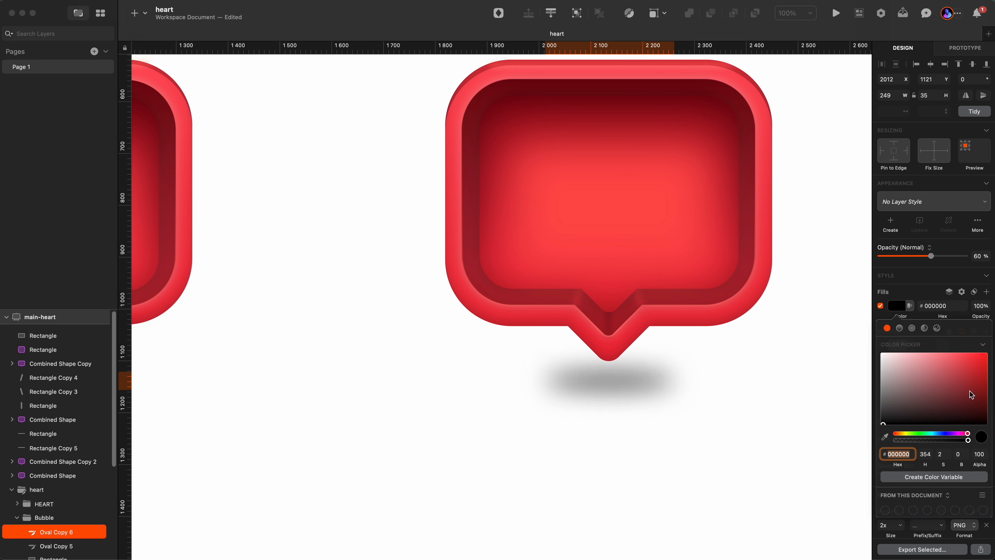
{"action": "left_click_drag", "start_coordinate": [971, 393], "coordinate": [968, 366]}
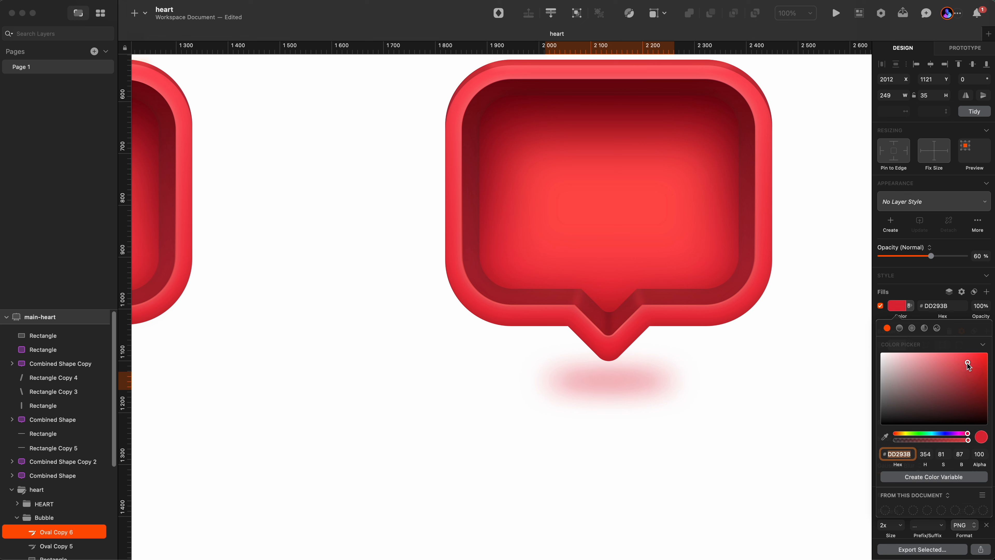
{"action": "key", "text": "Escape"}
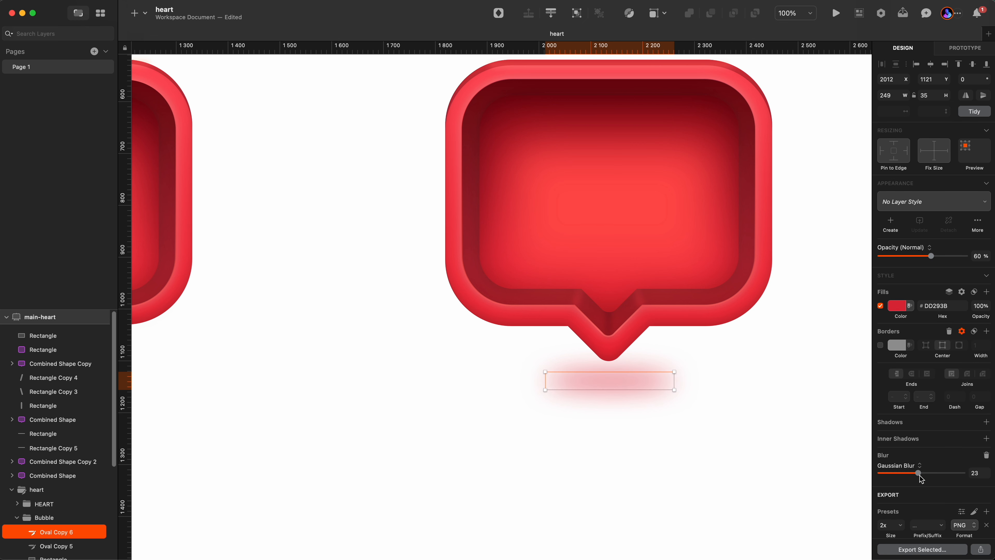
Narrow the shadow oval to about 205 px wide at X 2034, keeping its Gaussian blur at 23.
{"action": "left_click_drag", "start_coordinate": [918, 472], "coordinate": [827, 478]}
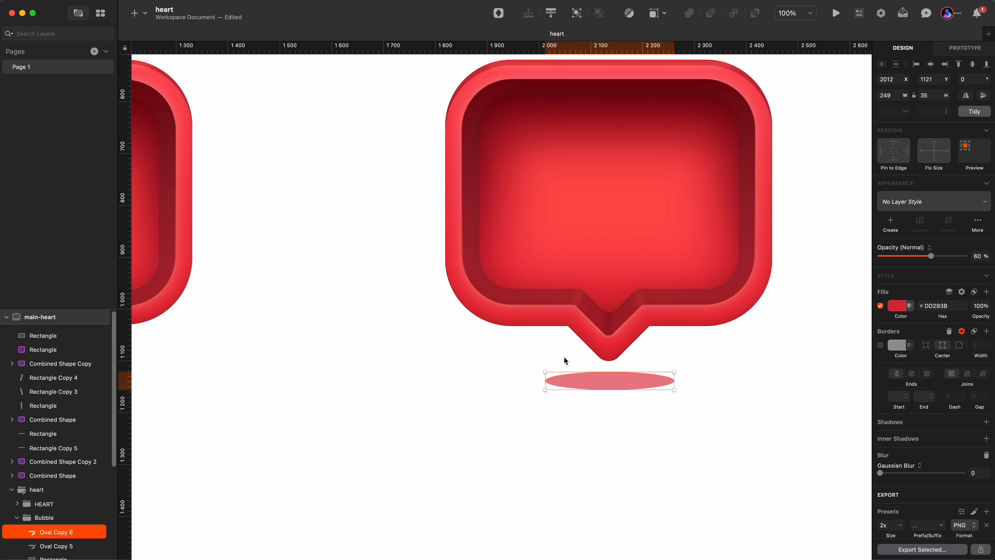
{"action": "mouse_move", "coordinate": [674, 381]}
{"action": "left_mouse_down"}
{"action": "mouse_move", "coordinate": [696, 381]}
{"action": "mouse_move", "coordinate": [653, 380]}
{"action": "mouse_move", "coordinate": [665, 381]}
{"action": "left_mouse_up"}
{"action": "left_click_drag", "start_coordinate": [714, 386], "coordinate": [662, 386]}
{"action": "left_click", "coordinate": [976, 472]}
{"action": "type", "text": "23"}
{"action": "key", "text": "Return"}
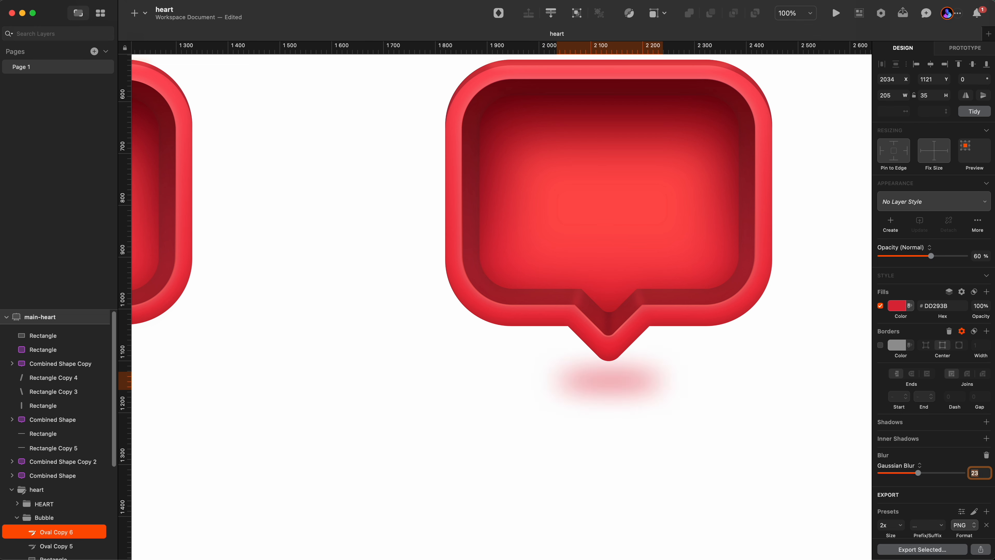
Set the right shadow oval's opacity to 30%.
{"action": "left_click", "coordinate": [690, 439]}
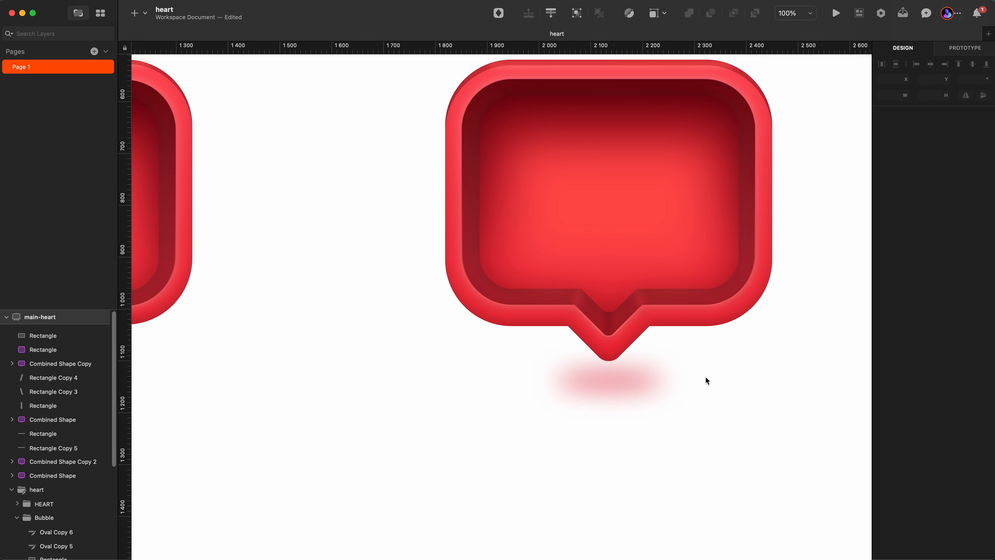
{"action": "left_click", "coordinate": [590, 383]}
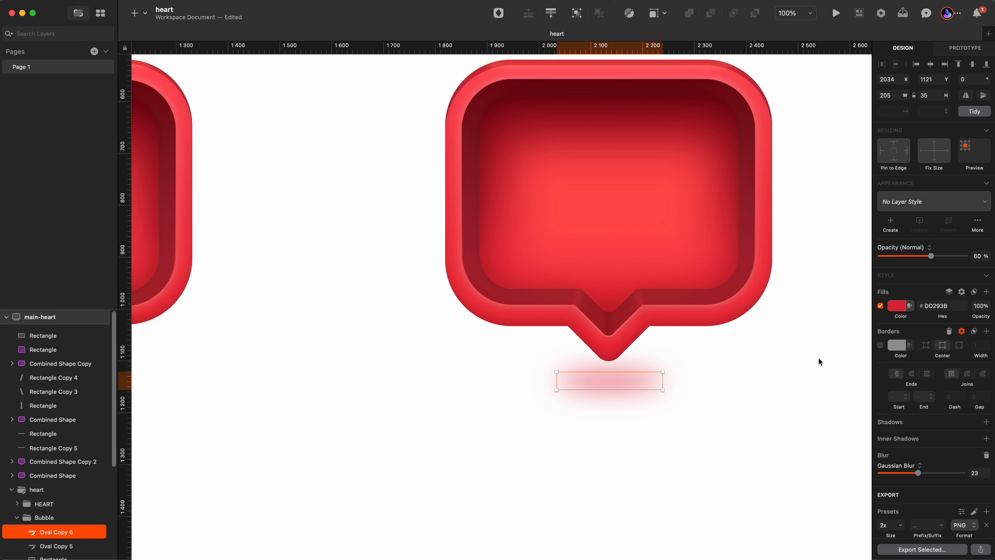
{"action": "left_click", "coordinate": [667, 366]}
{"action": "scroll", "coordinate": [666, 369], "scroll_direction": "down", "scroll_amount": 4}
{"action": "left_click", "coordinate": [664, 376]}
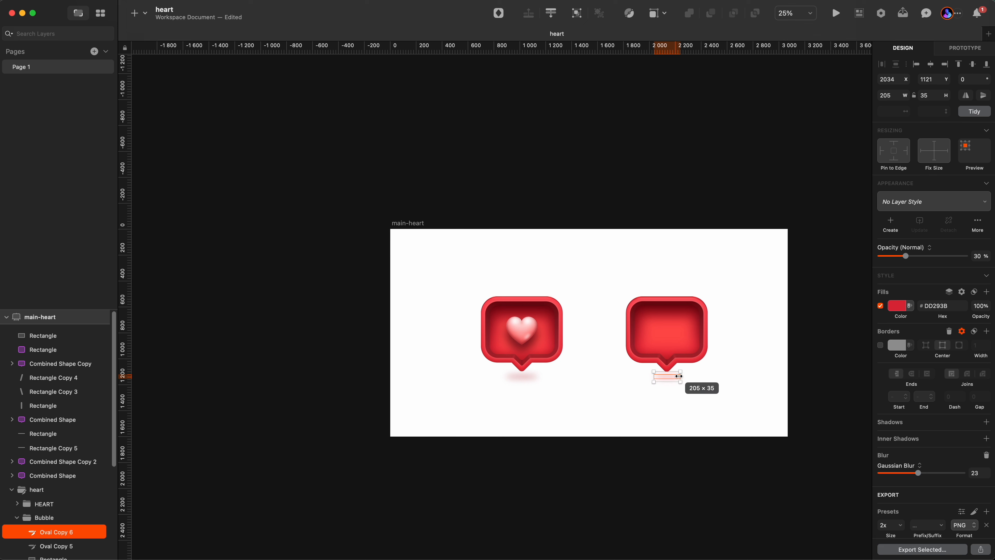
{"action": "left_click", "coordinate": [708, 405]}
Duplicate the blurred dark heart layer inside the left bubble's heart group and drag the copy aside.
{"action": "left_click", "coordinate": [526, 330]}
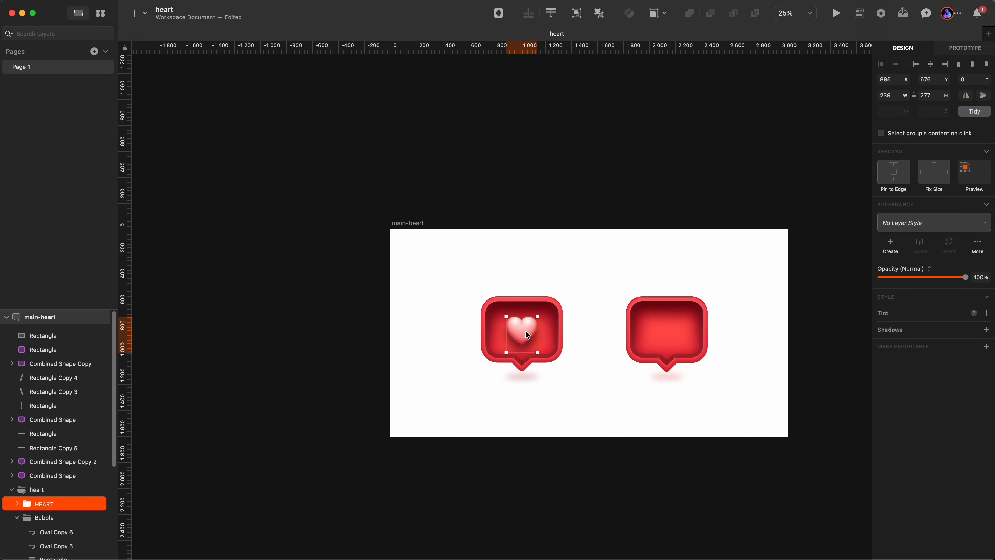
{"action": "scroll", "coordinate": [540, 378], "scroll_direction": "up", "scroll_amount": 3}
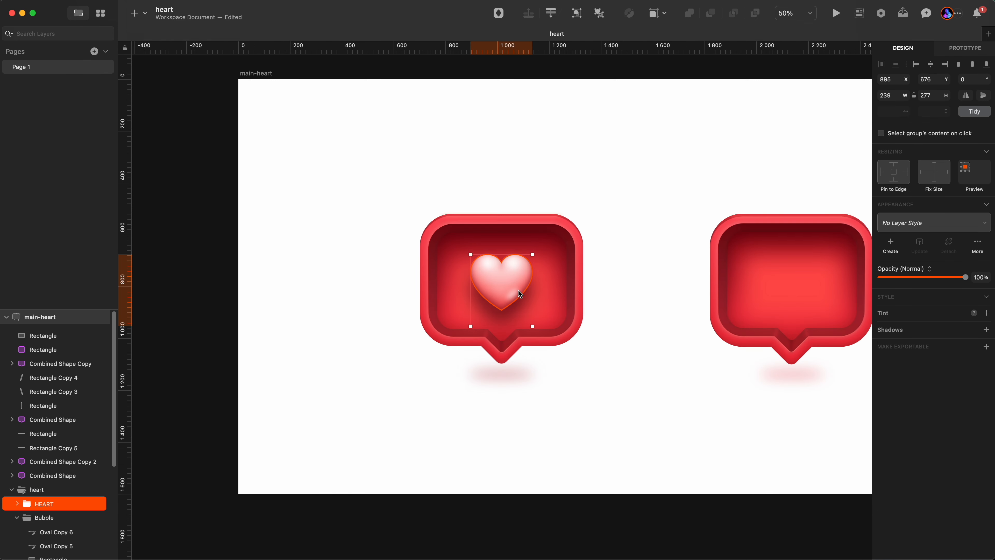
{"action": "double_click", "coordinate": [518, 290]}
{"action": "scroll", "coordinate": [98, 459], "scroll_direction": "down", "scroll_amount": 2}
{"action": "left_click", "coordinate": [59, 494]}
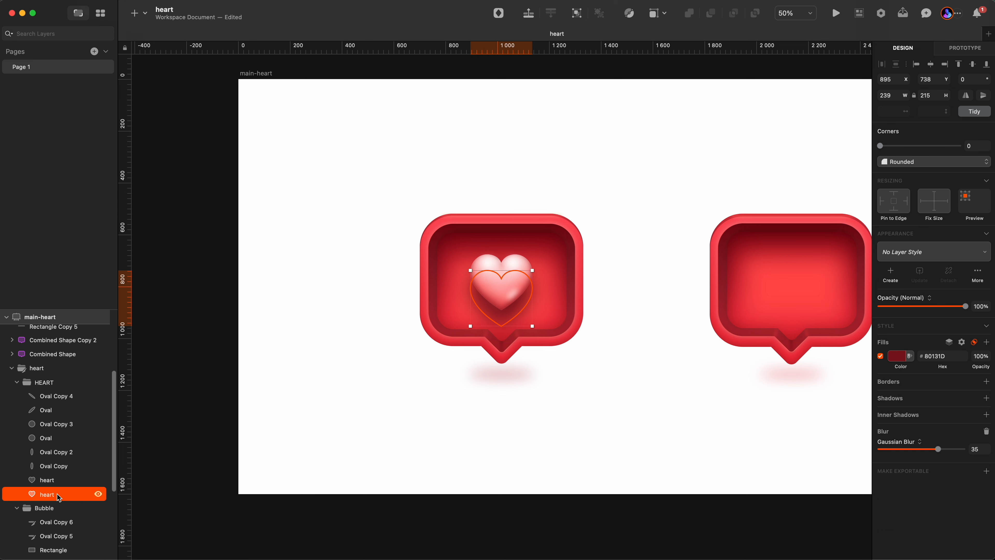
{"action": "scroll", "coordinate": [399, 421], "scroll_direction": "right", "scroll_amount": 10}
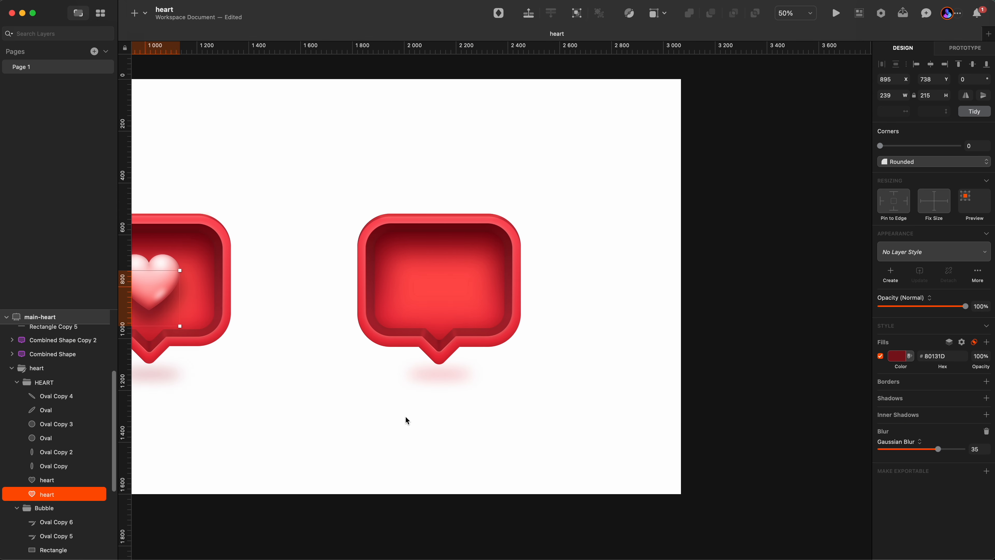
{"action": "key", "text": "super+d"}
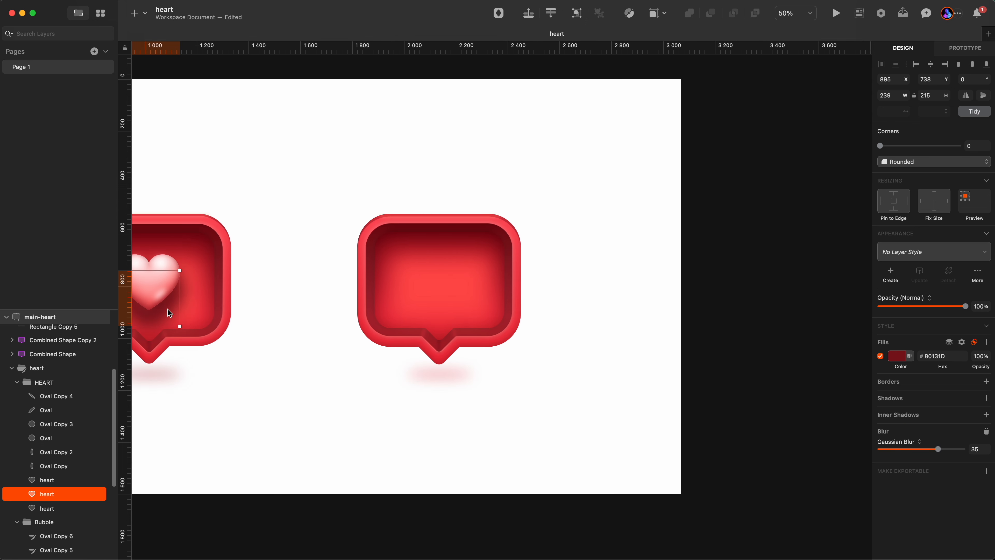
{"action": "left_click_drag", "start_coordinate": [168, 309], "coordinate": [622, 412]}
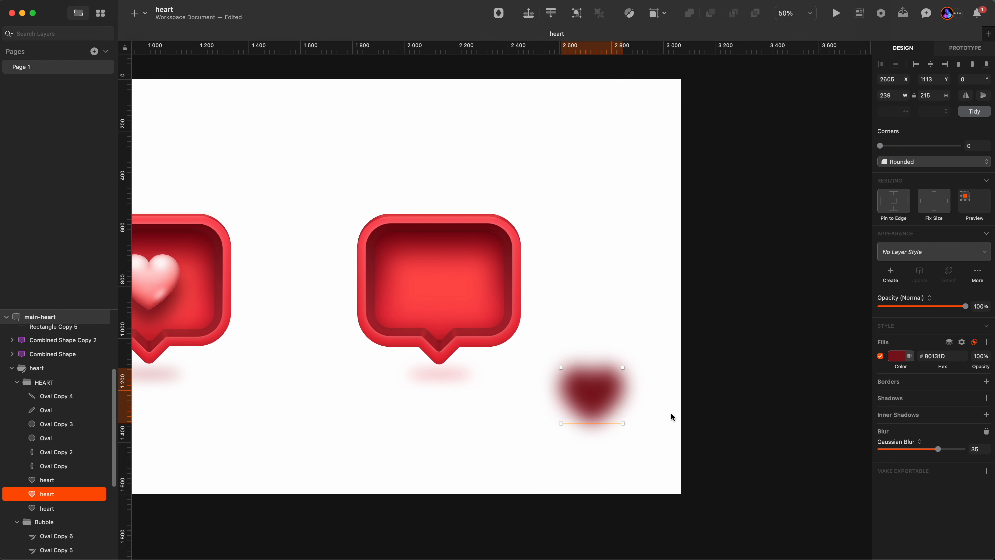
Try setting the duplicated heart's Gaussian blur to 0, then undo the blur change.
{"action": "left_click", "coordinate": [900, 355]}
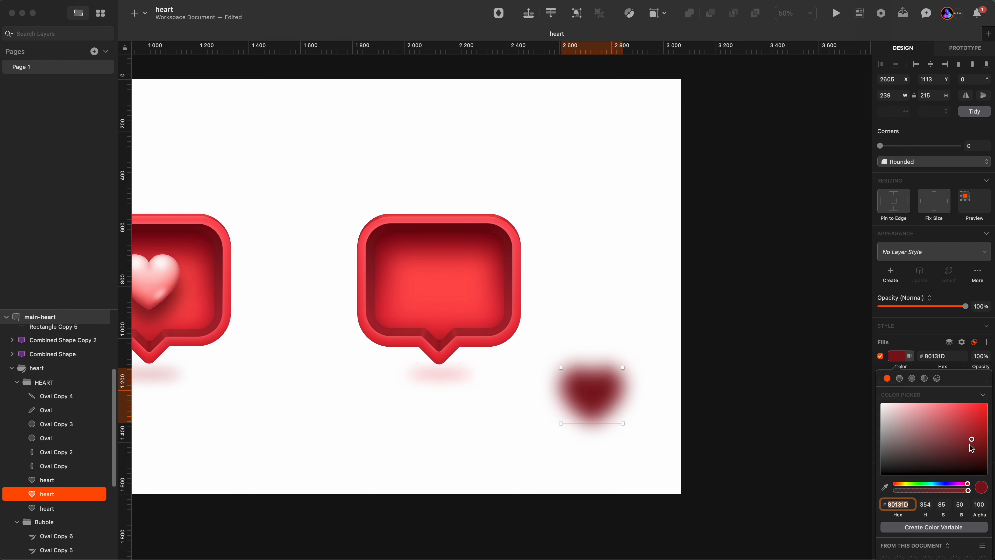
{"action": "left_click", "coordinate": [696, 436]}
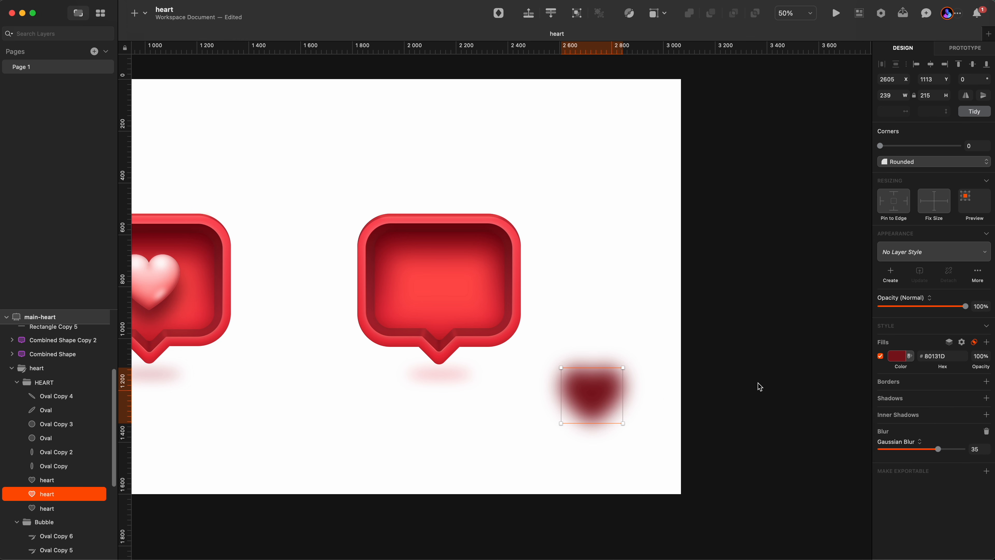
{"action": "left_click_drag", "start_coordinate": [939, 454], "coordinate": [866, 446]}
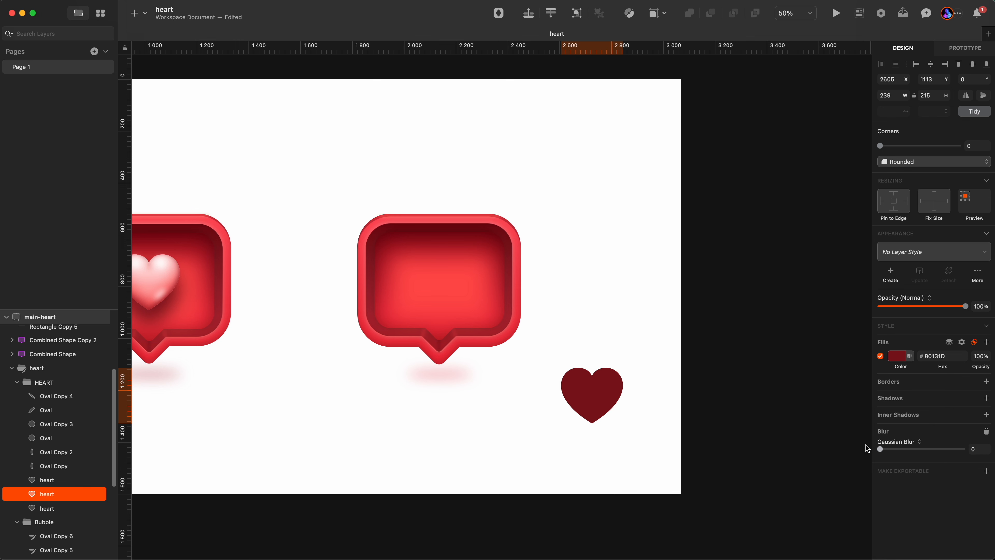
{"action": "left_click", "coordinate": [664, 410]}
{"action": "left_click", "coordinate": [609, 396]}
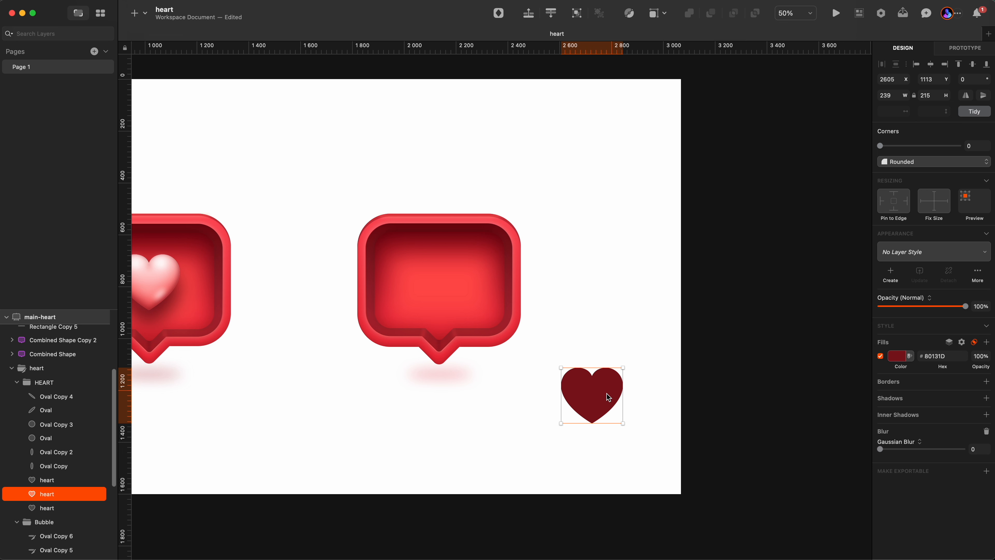
{"action": "key", "text": "super+z"}
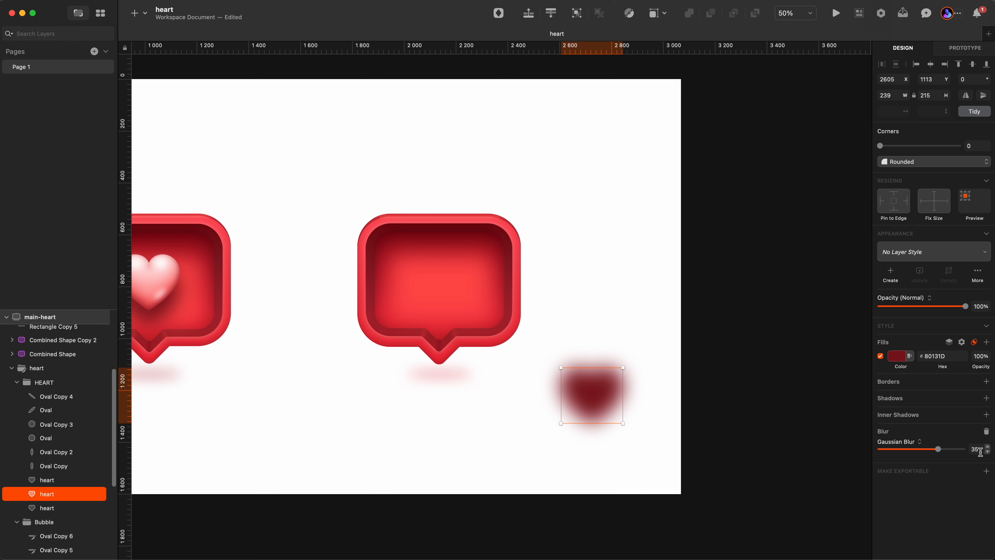
{"action": "left_click", "coordinate": [974, 342]}
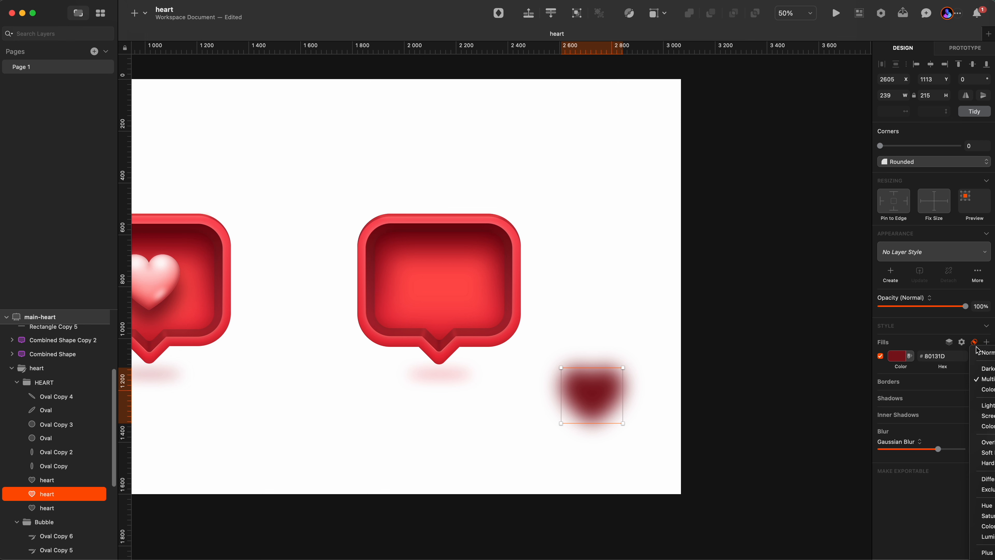
{"action": "left_click", "coordinate": [743, 400]}
Move the duplicated blurred heart into the centre of the right bubble at about X 2018, Y 719.
{"action": "left_click_drag", "start_coordinate": [583, 389], "coordinate": [436, 296]}
{"action": "key", "text": "Delete"}
{"action": "left_click", "coordinate": [449, 298]}
{"action": "key", "text": "cmd+z"}
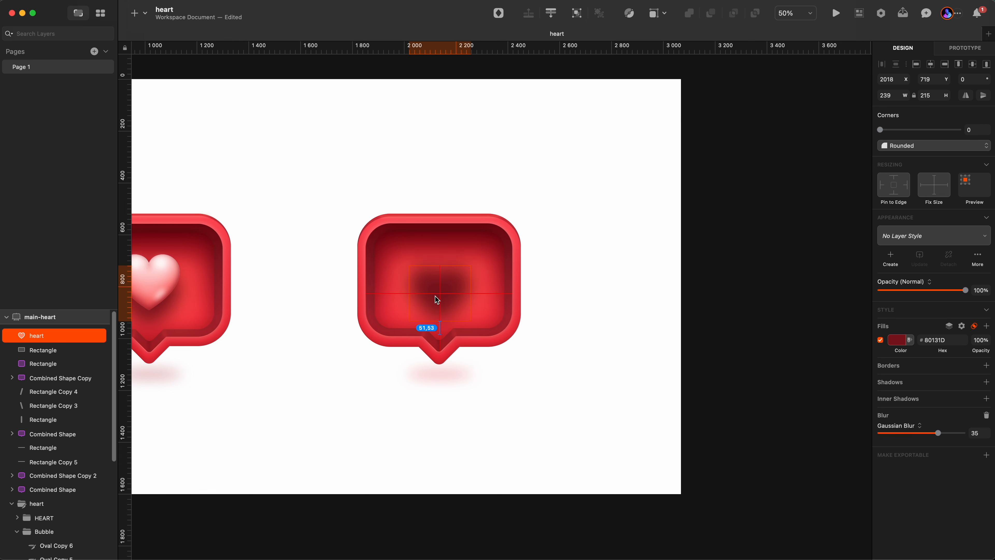
Copy the left bubble's gradient heart layer and paste it into the right bubble at about X 2010, Y 677.
{"action": "left_click", "coordinate": [640, 333]}
{"action": "key", "text": "cmd+minus"}
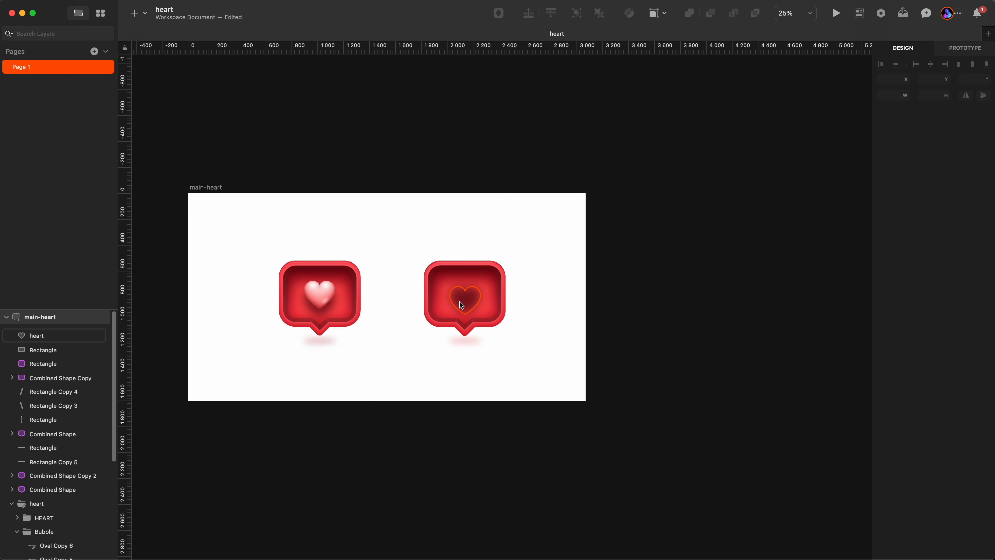
{"action": "scroll", "coordinate": [305, 290], "scroll_direction": "up", "scroll_amount": 3}
{"action": "left_click", "coordinate": [312, 286], "text": "super"}
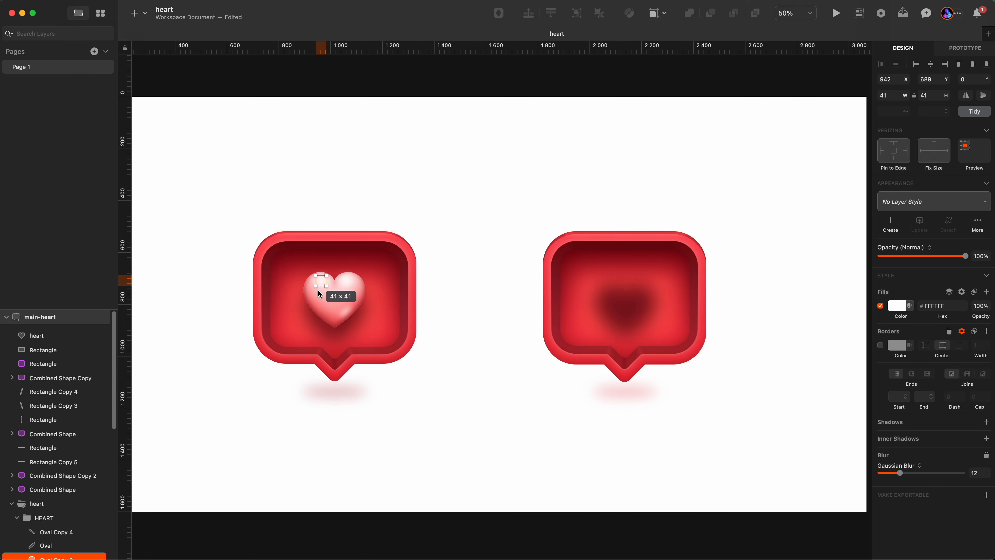
{"action": "left_click", "coordinate": [323, 306]}
{"action": "scroll", "coordinate": [58, 516], "scroll_direction": "down", "scroll_amount": 3}
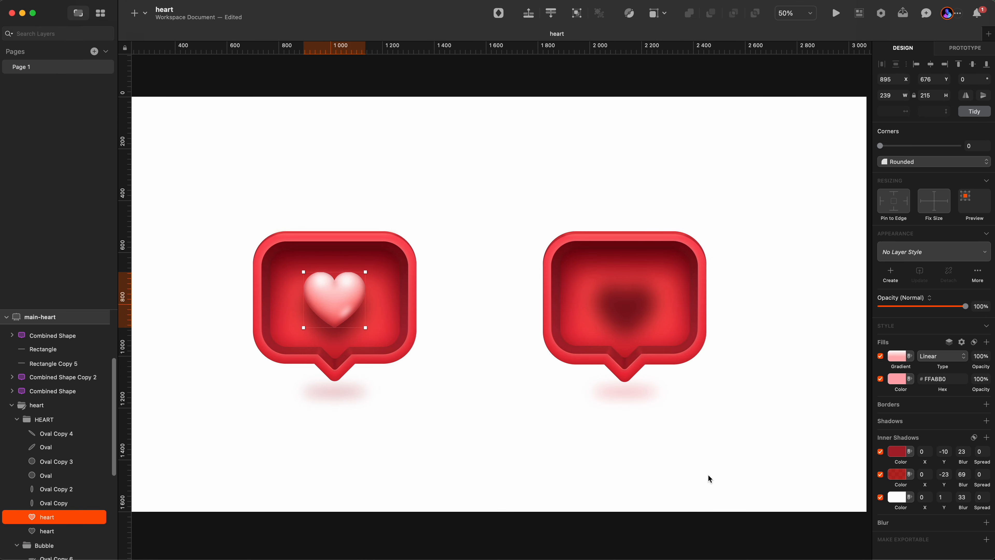
{"action": "left_click", "coordinate": [639, 453]}
{"action": "scroll", "coordinate": [697, 338], "scroll_direction": "up", "scroll_amount": 3}
{"action": "key", "text": "super+v"}
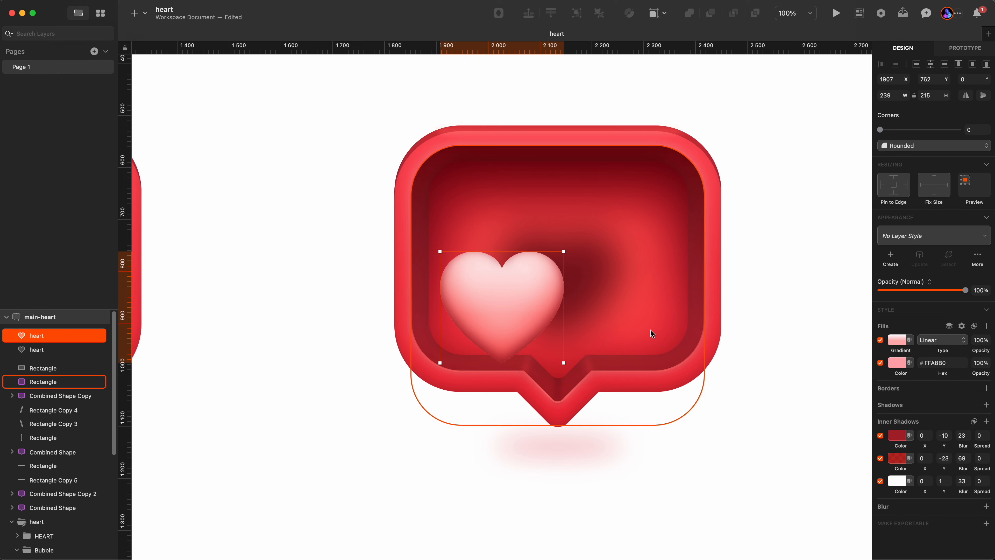
{"action": "left_click_drag", "start_coordinate": [499, 319], "coordinate": [551, 271]}
{"action": "scroll", "coordinate": [551, 270], "scroll_direction": "down", "scroll_amount": 3}
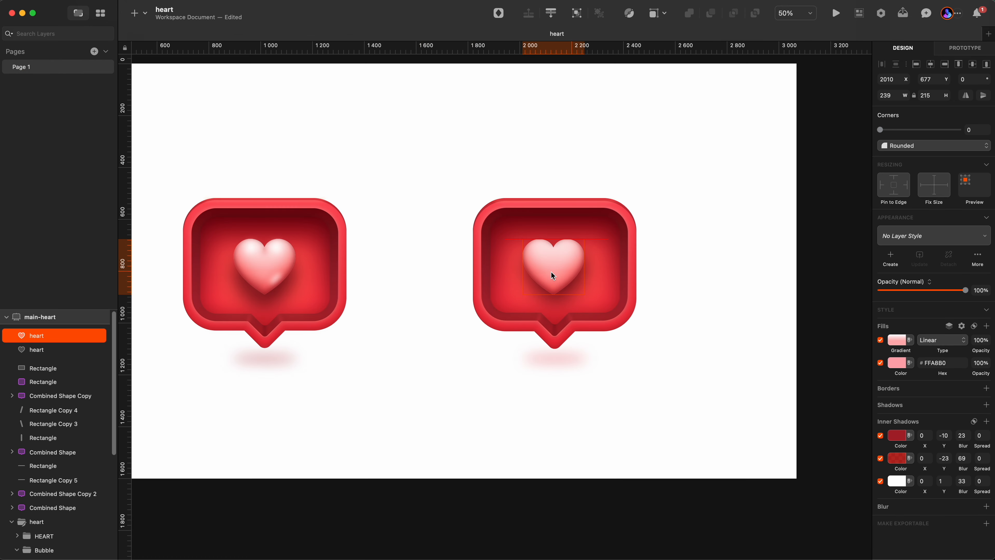
Nudge the blurred heart shadow under the pasted heart to about X 2015, Y 734.
{"action": "left_click", "coordinate": [552, 275]}
{"action": "left_click", "coordinate": [29, 349]}
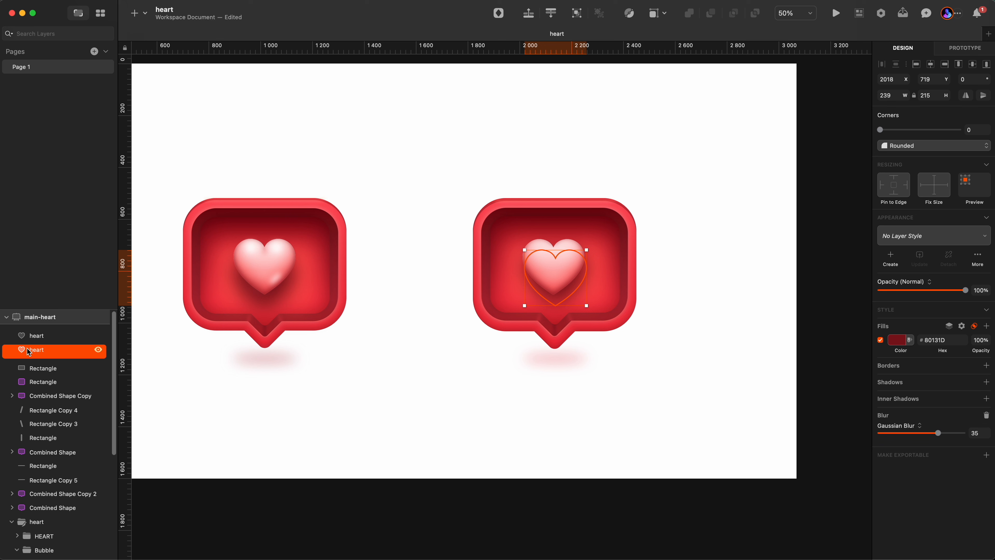
{"action": "key", "text": "shift+Down"}
{"action": "key", "text": "Left"}
{"action": "key", "text": "Left"}
{"action": "key", "text": "Left"}
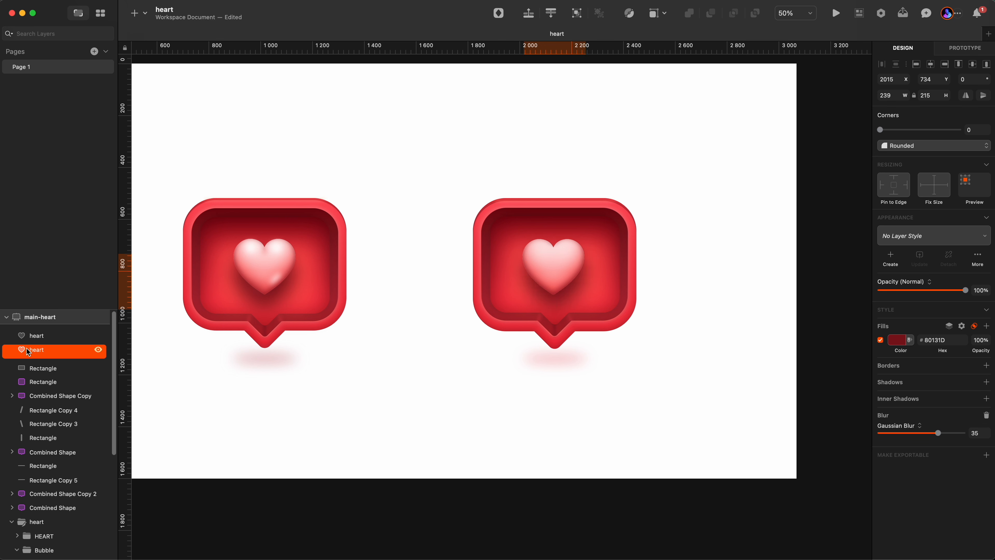
Disable all three inner shadows on the pasted heart in the right bubble.
{"action": "left_click", "coordinate": [770, 438]}
{"action": "left_click", "coordinate": [541, 249]}
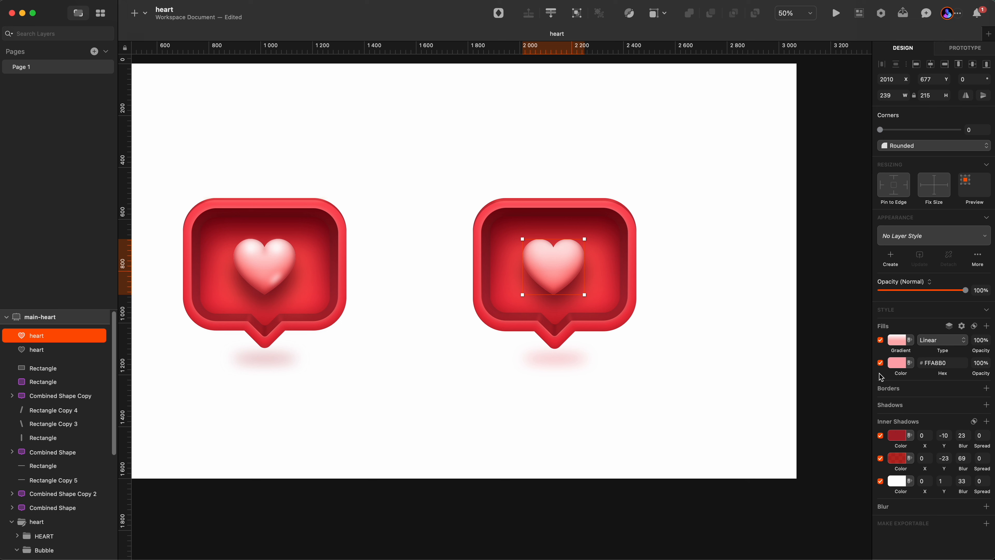
{"action": "left_click", "coordinate": [880, 481]}
{"action": "left_click", "coordinate": [880, 459]}
{"action": "left_click", "coordinate": [881, 436]}
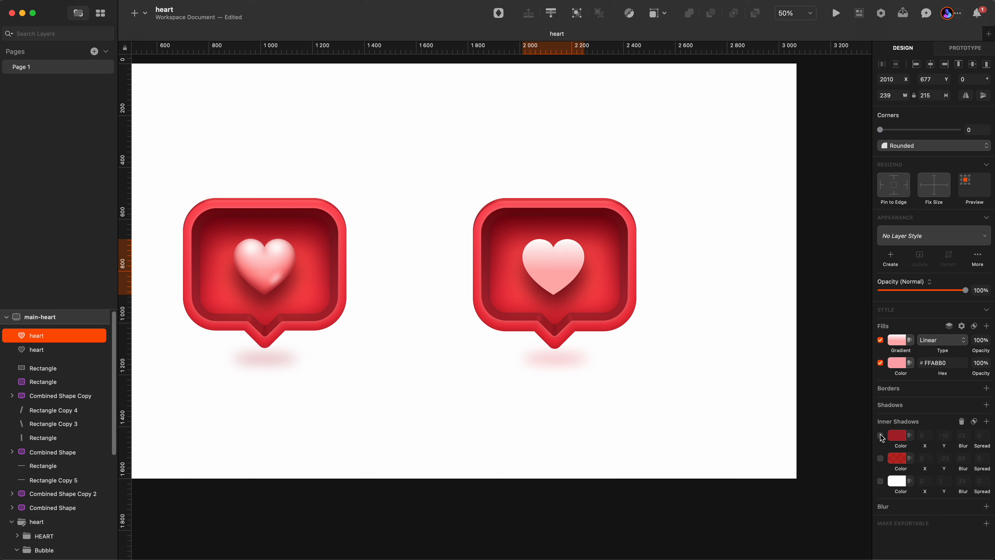
Disable the pasted heart's gradient fill and open the colour picker of its #FFA8B0 fill.
{"action": "left_click", "coordinate": [880, 340]}
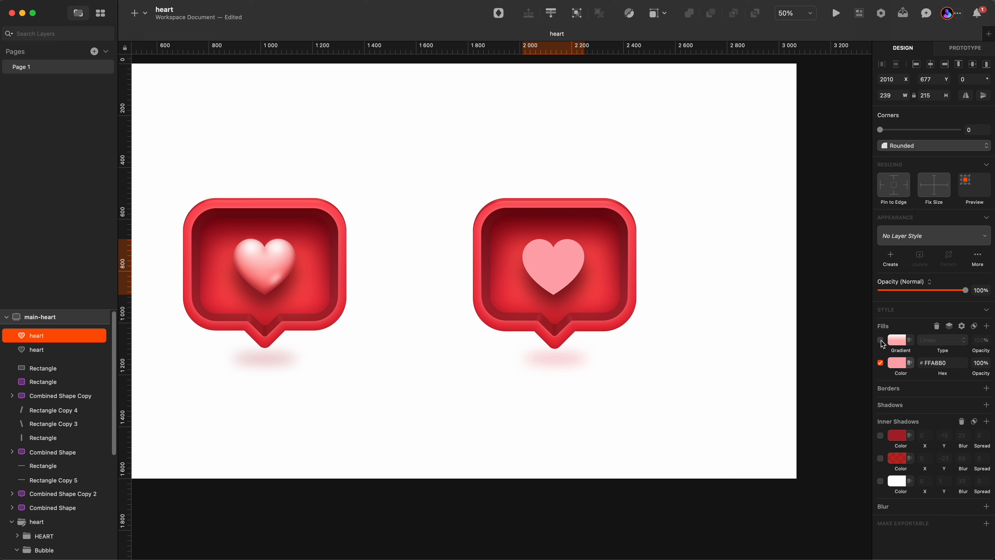
{"action": "left_click", "coordinate": [896, 364]}
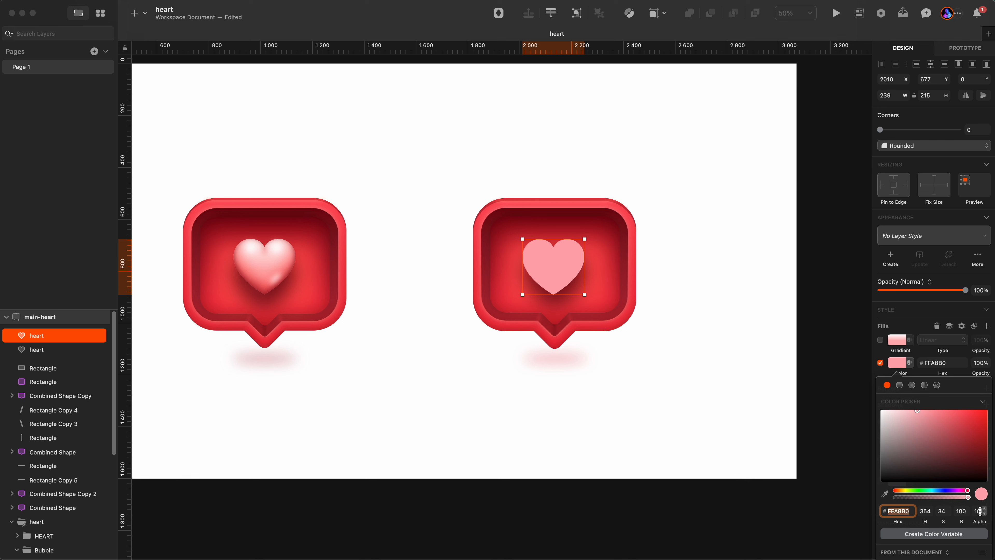
{"action": "left_click", "coordinate": [895, 511]}
{"action": "key", "text": "Escape"}
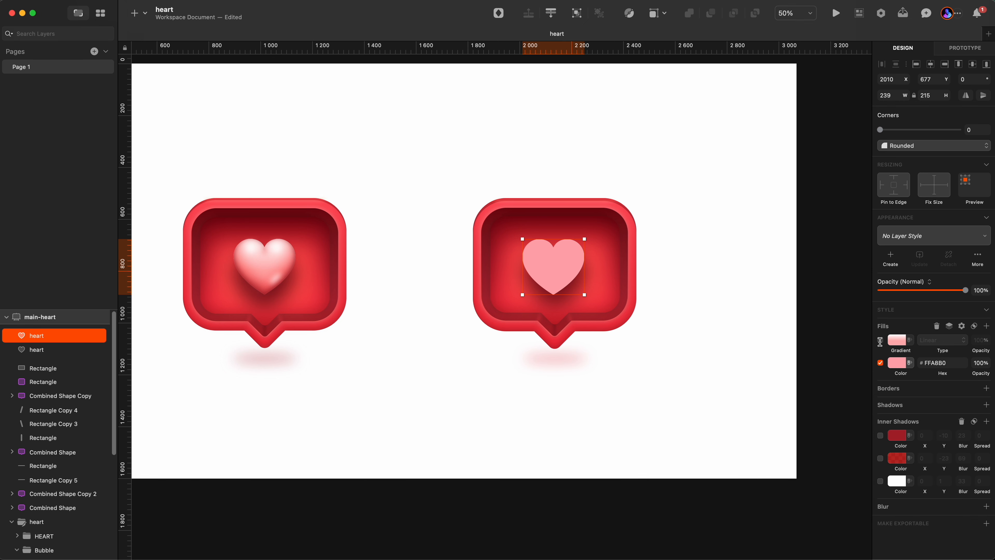
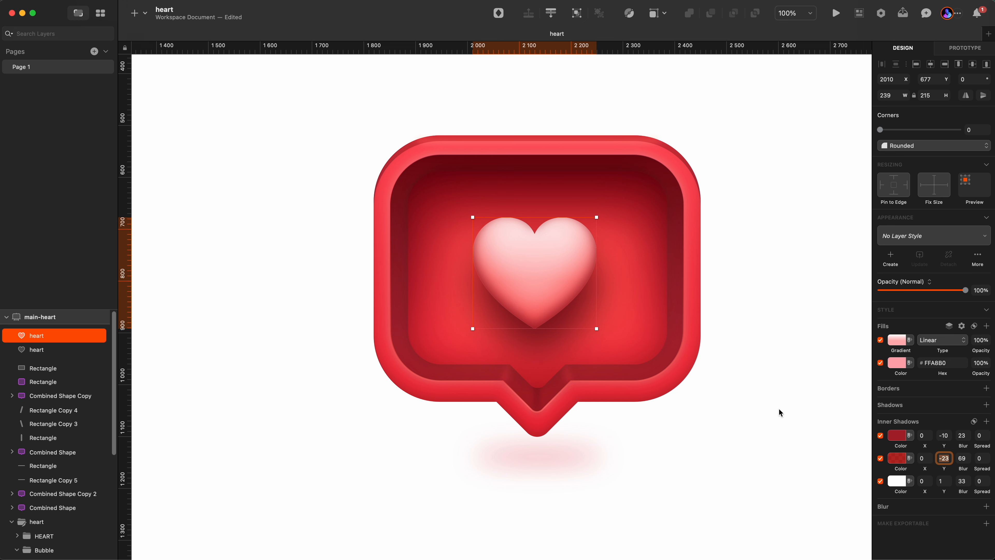
Try the first inner shadow's Y offset on the pasted heart at 0, then return it to -10.
{"action": "left_click", "coordinate": [941, 436]}
{"action": "type", "text": "0"}
{"action": "key", "text": "Return"}
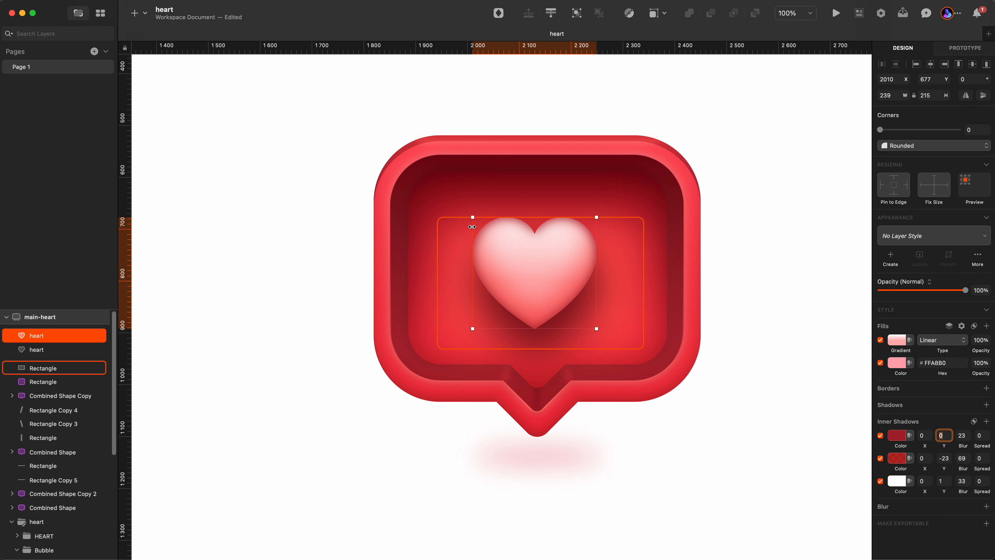
{"action": "key", "text": "shift+Down"}
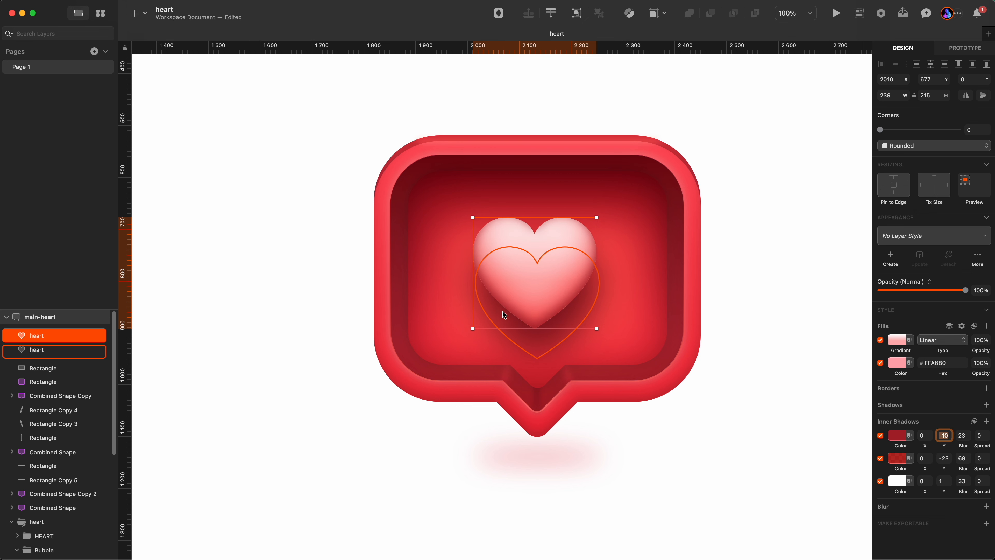
{"action": "left_click", "coordinate": [893, 438]}
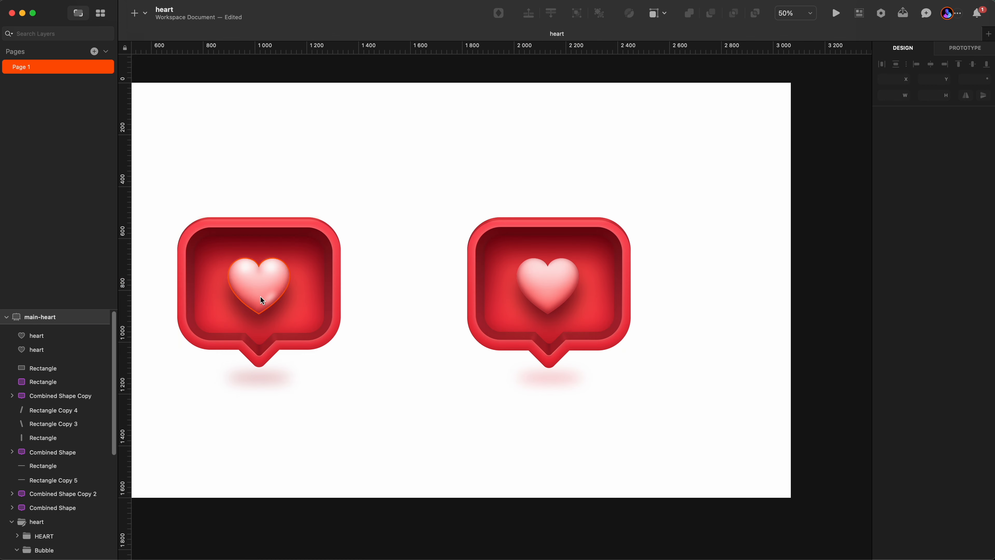
Copy the left heart's two cleft oval layers and paste them into the right heart's top cleft at about X 2126, Y 700.
{"action": "left_click", "coordinate": [259, 296], "text": "super"}
{"action": "left_click", "coordinate": [57, 543]}
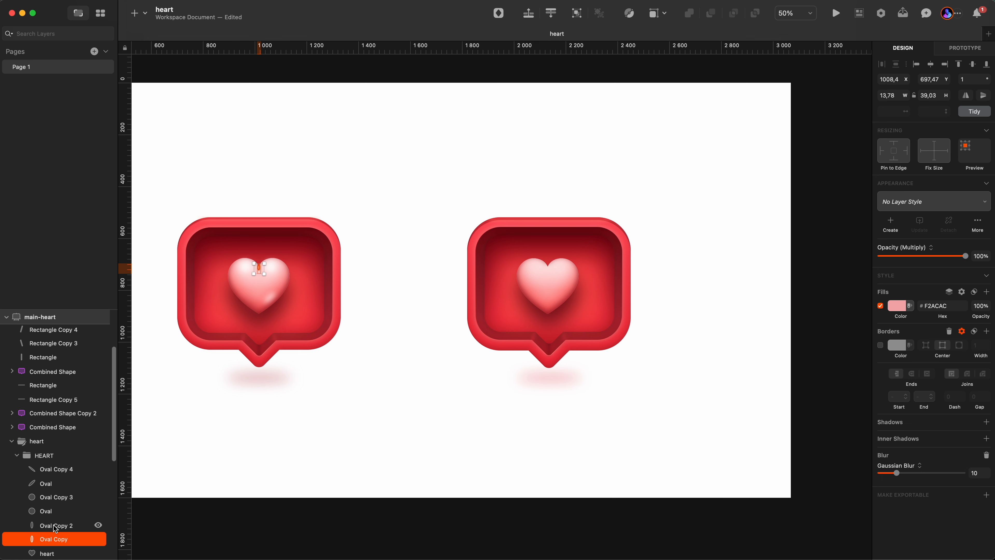
{"action": "left_click", "coordinate": [503, 435]}
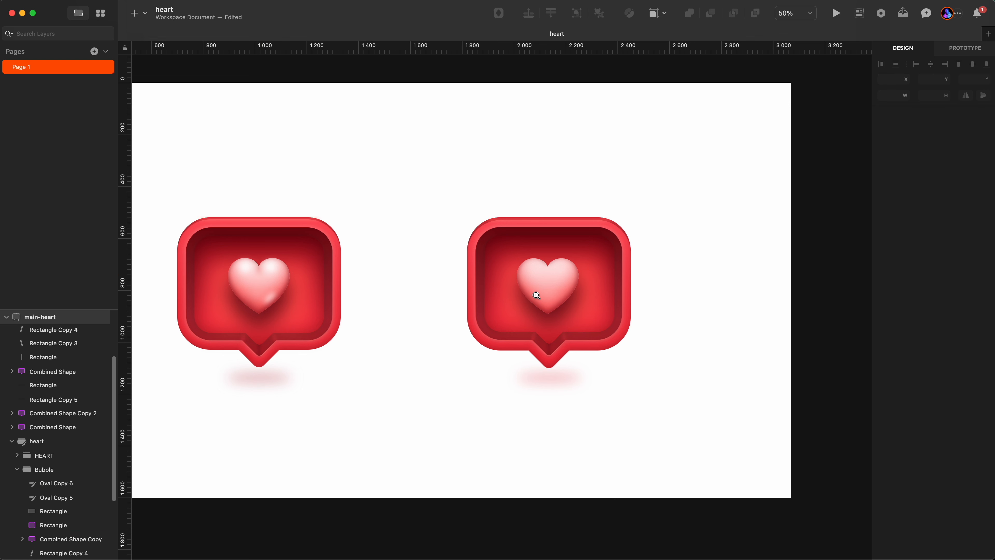
{"action": "key", "text": "z"}
{"action": "left_click", "coordinate": [560, 282]}
{"action": "left_click", "coordinate": [547, 267]}
{"action": "left_click", "coordinate": [522, 243]}
{"action": "left_click", "coordinate": [522, 242]}
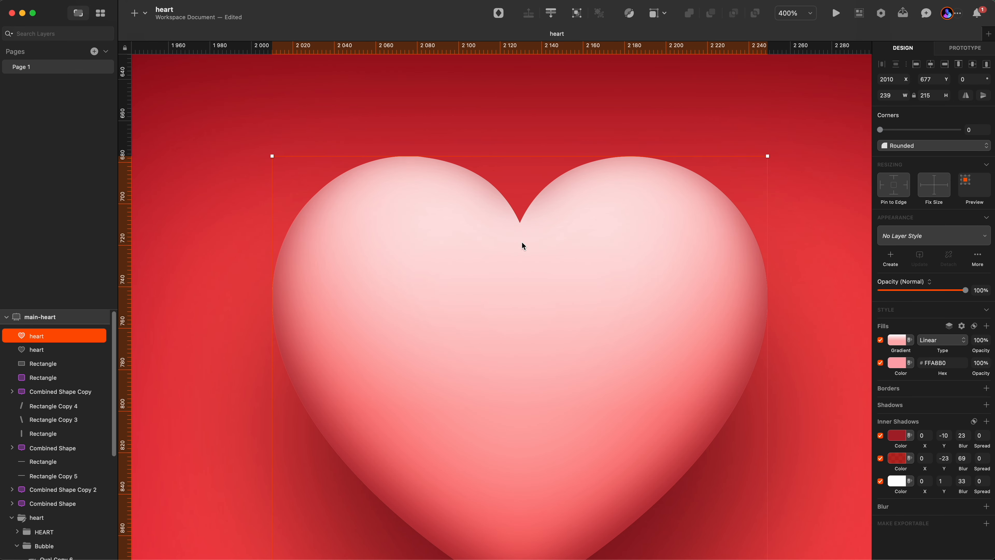
{"action": "key", "text": "super+v"}
{"action": "left_click_drag", "start_coordinate": [499, 314], "coordinate": [521, 237]}
{"action": "left_click", "coordinate": [537, 260]}
{"action": "left_click", "coordinate": [513, 224]}
{"action": "key", "text": "Right"}
{"action": "key", "text": "z"}
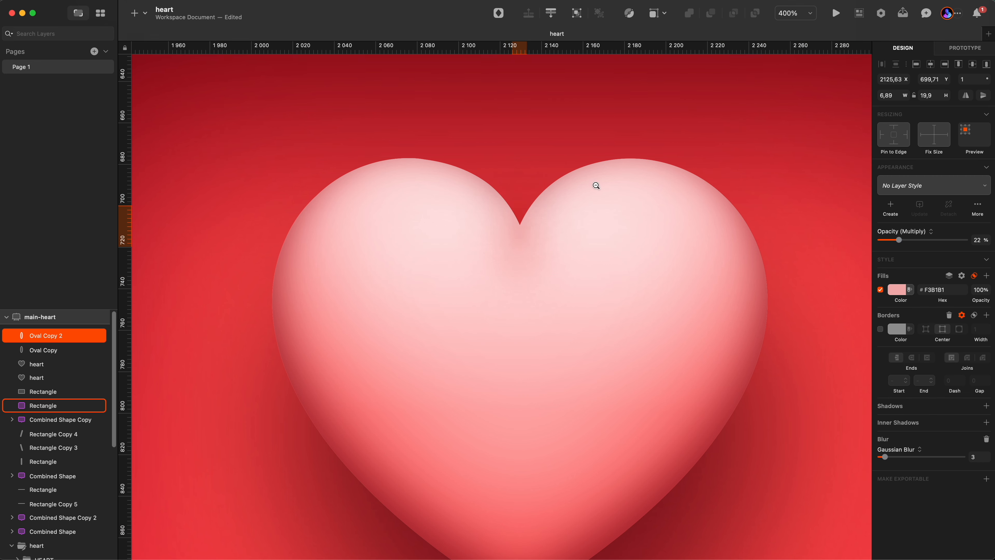
Try the larger cleft oval alone with its blur at 0 and Normal blend, then restore Multiply and blur 10.
{"action": "left_click", "coordinate": [528, 262], "text": "alt"}
{"action": "left_click", "coordinate": [528, 262], "text": "alt"}
{"action": "left_click", "coordinate": [766, 287]}
{"action": "key", "text": "z"}
{"action": "left_click", "coordinate": [543, 258]}
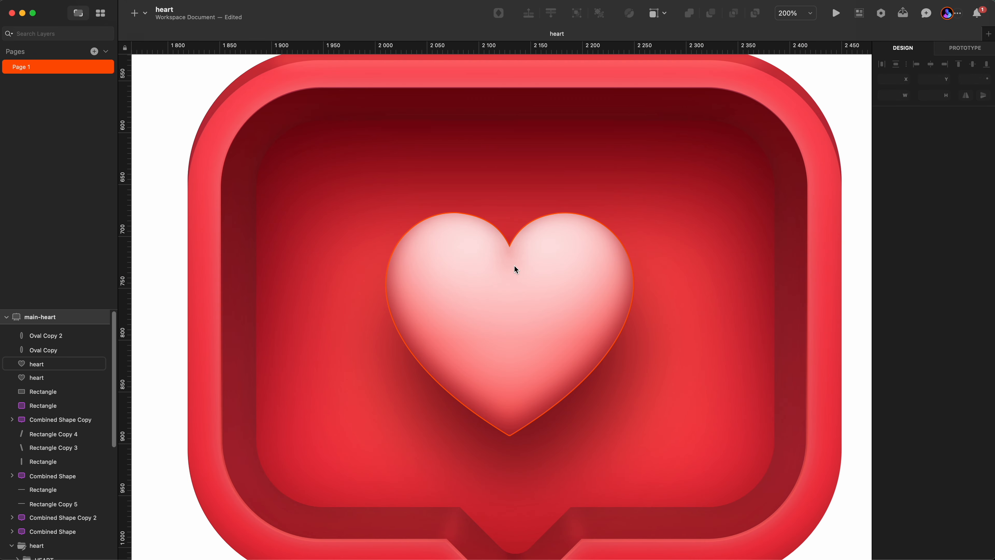
{"action": "left_click", "coordinate": [511, 268]}
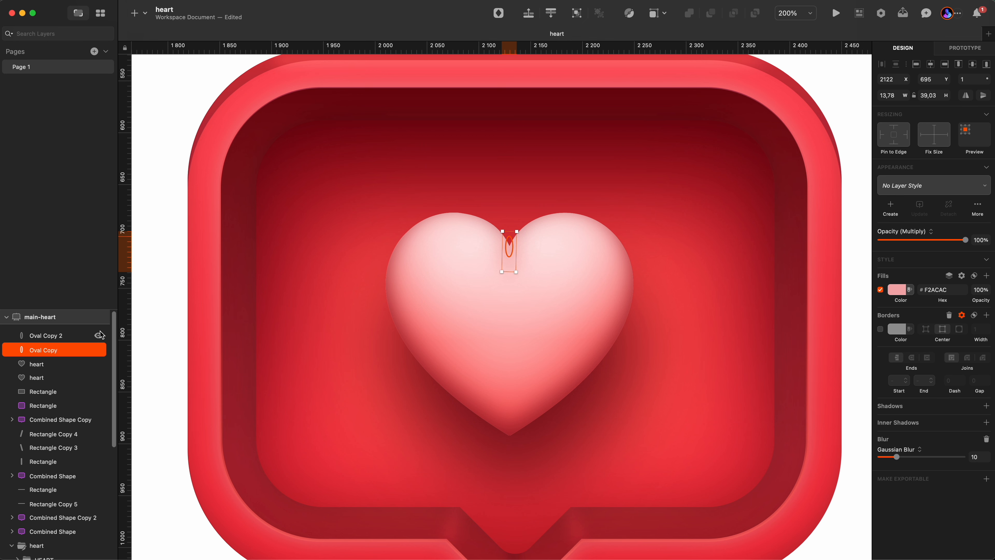
{"action": "left_click", "coordinate": [98, 336]}
{"action": "left_click", "coordinate": [898, 291]}
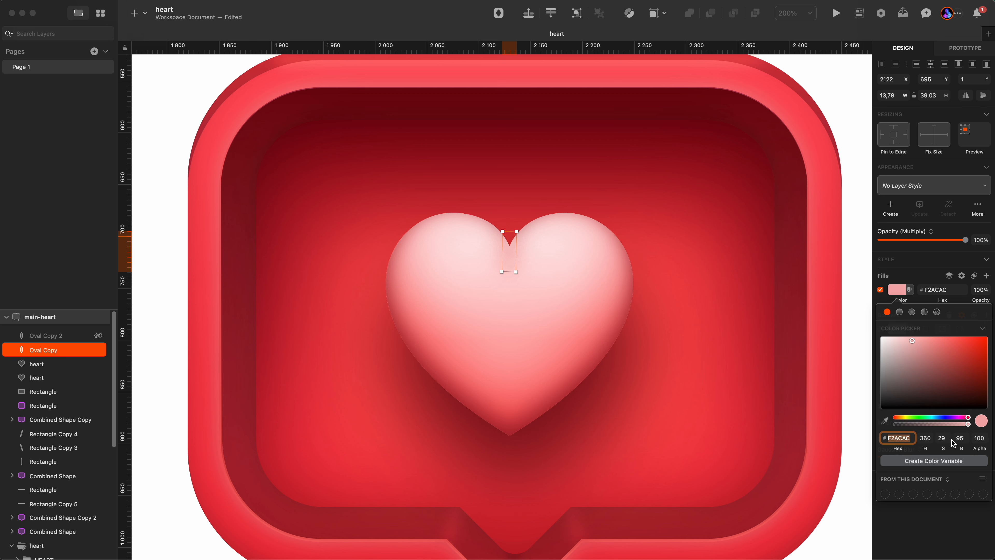
{"action": "key", "text": "Escape"}
{"action": "left_click", "coordinate": [979, 457]}
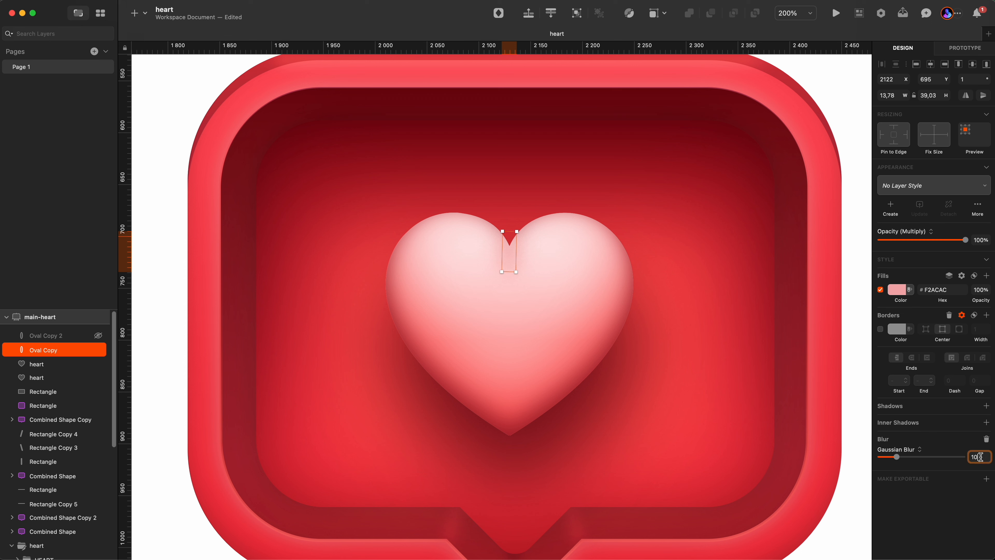
{"action": "type", "text": "0"}
{"action": "key", "text": "Return"}
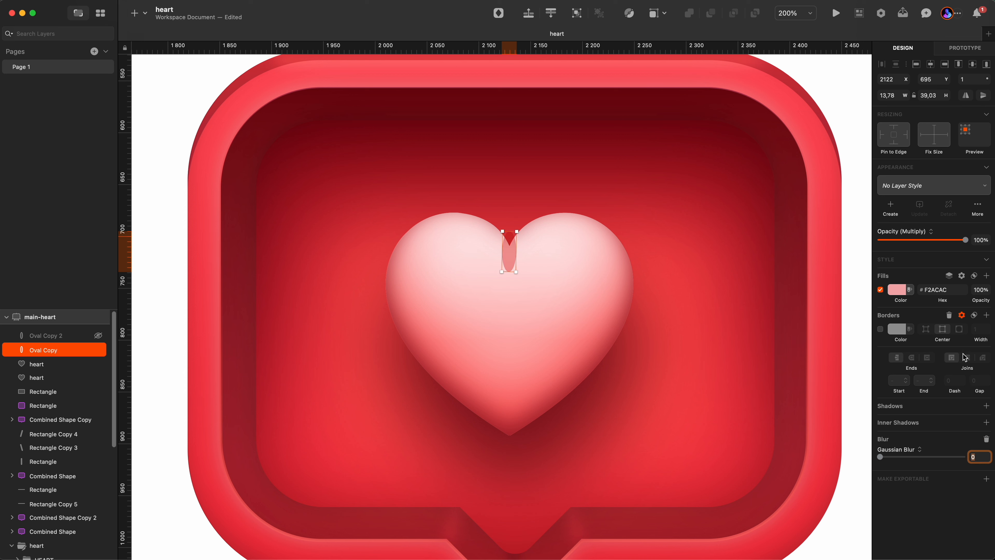
{"action": "left_click", "coordinate": [917, 232]}
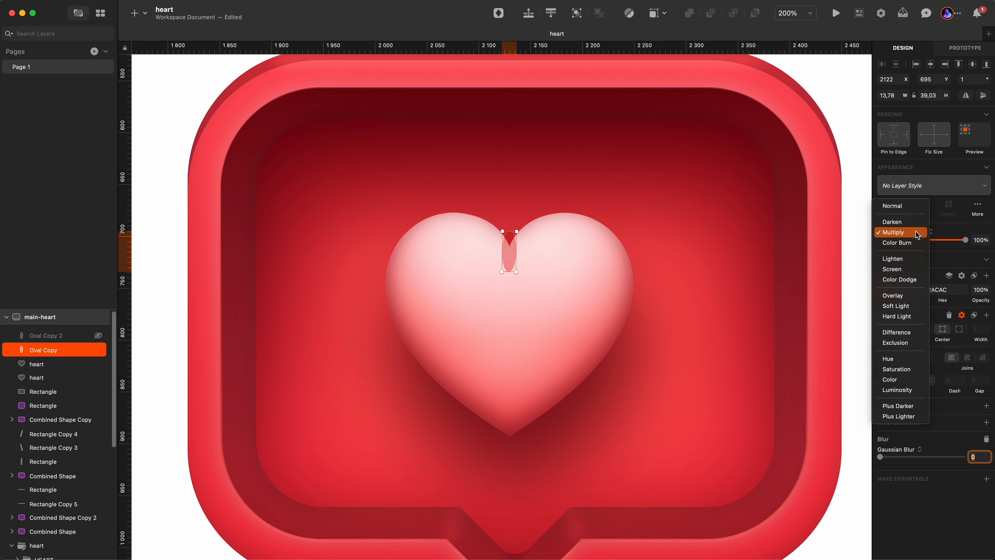
{"action": "left_click", "coordinate": [917, 235]}
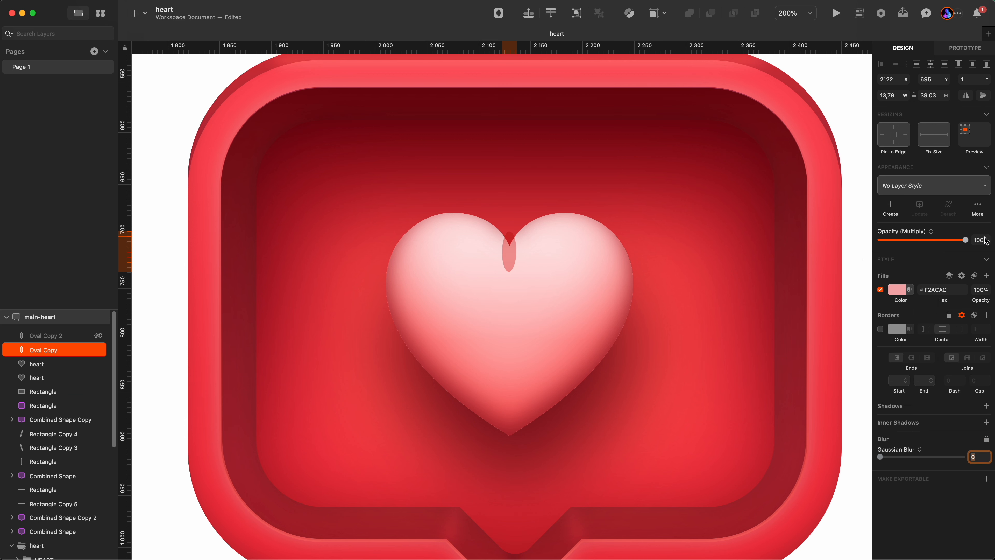
{"action": "left_click", "coordinate": [909, 234]}
{"action": "left_click", "coordinate": [901, 206]}
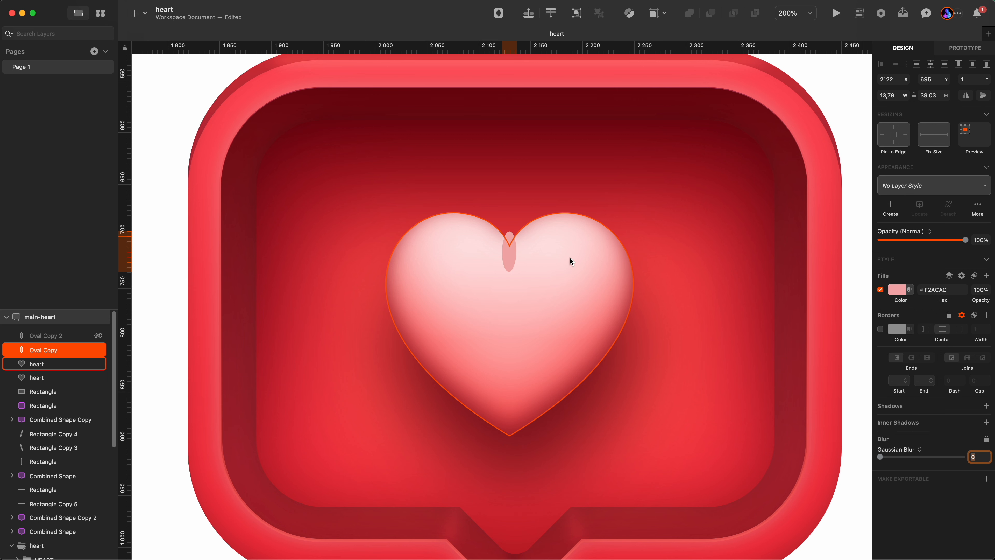
{"action": "left_click", "coordinate": [887, 235]}
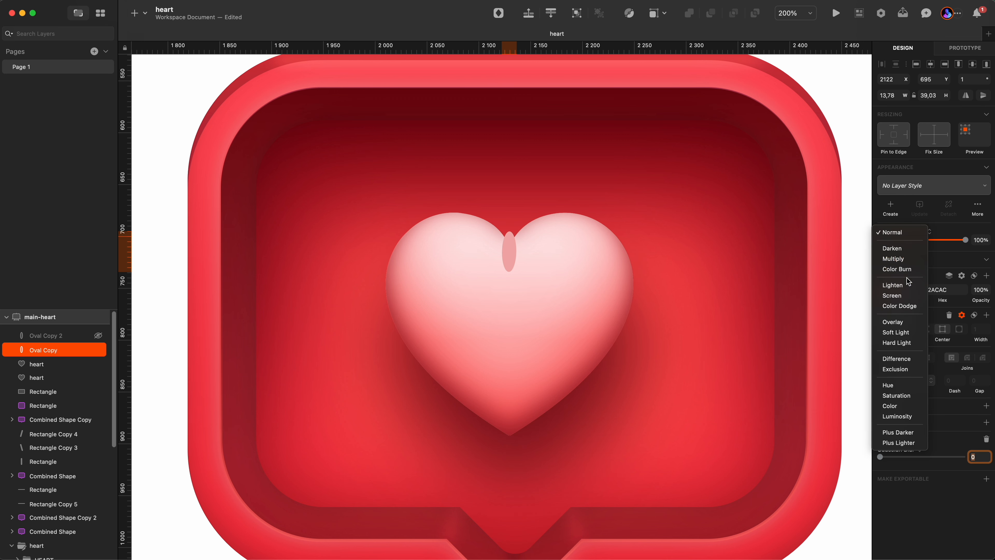
{"action": "left_click", "coordinate": [903, 259]}
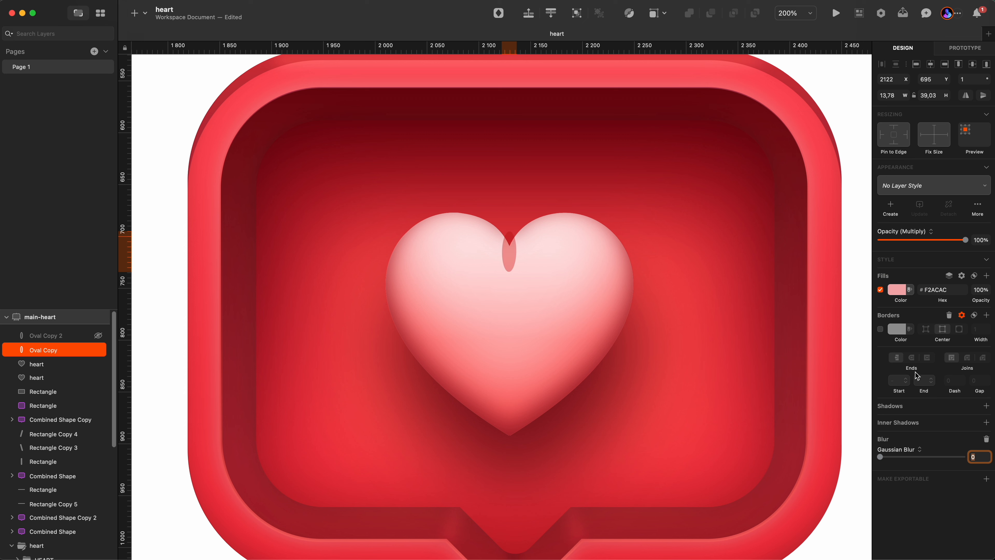
{"action": "left_click", "coordinate": [974, 458]}
{"action": "key", "text": "Return"}
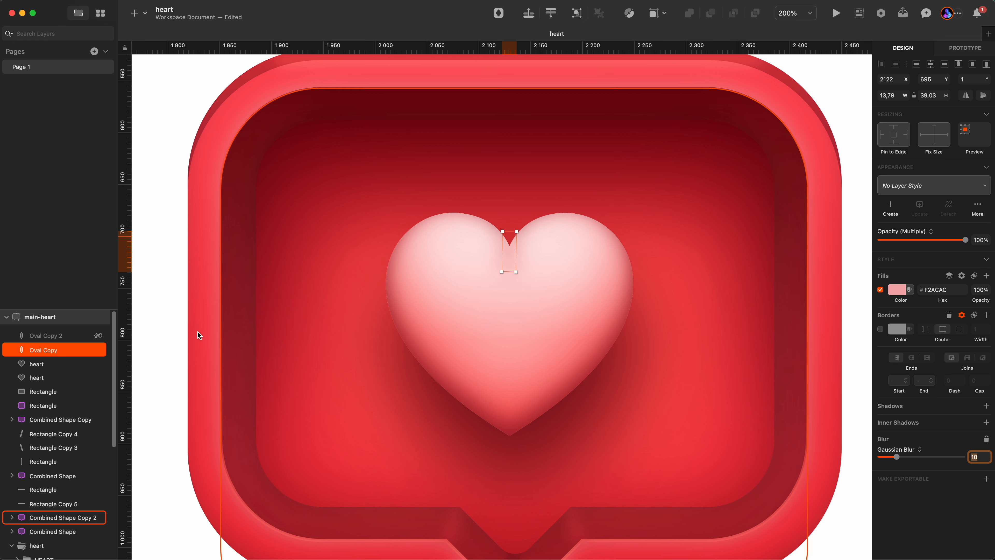
Try the smaller cleft oval at 100% opacity and no blur, then undo and set its opacity back to 22%.
{"action": "left_click", "coordinate": [38, 337]}
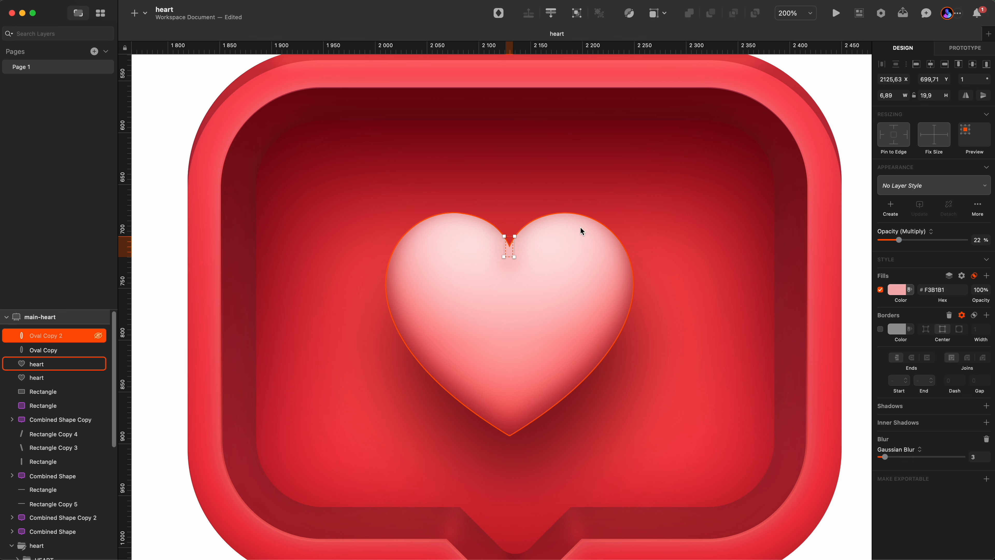
{"action": "key", "text": "Escape"}
{"action": "left_click", "coordinate": [510, 255]}
{"action": "key", "text": "super+plus"}
{"action": "key", "text": "super+plus"}
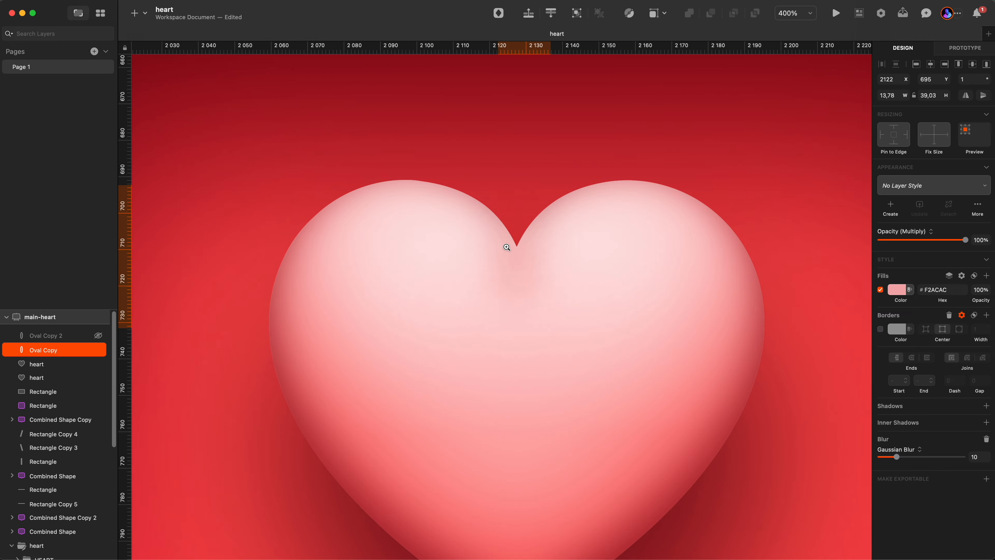
{"action": "left_click", "coordinate": [76, 336]}
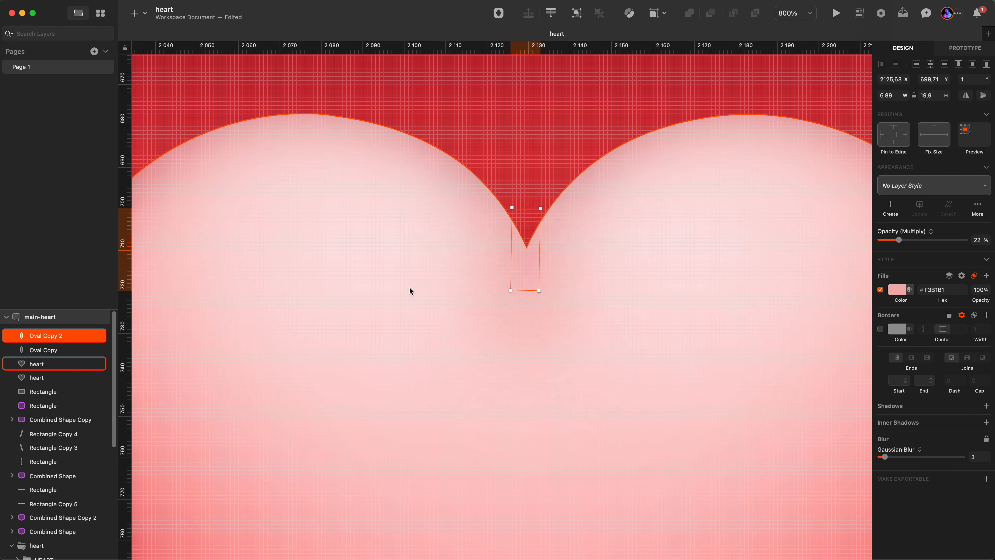
{"action": "left_click_drag", "start_coordinate": [899, 240], "coordinate": [964, 240]}
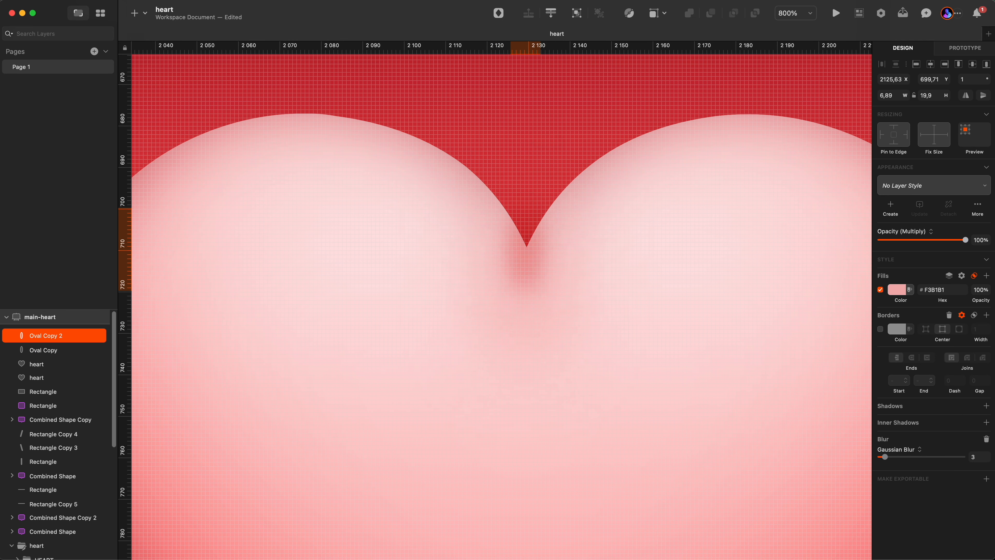
{"action": "left_click_drag", "start_coordinate": [885, 457], "coordinate": [874, 460]}
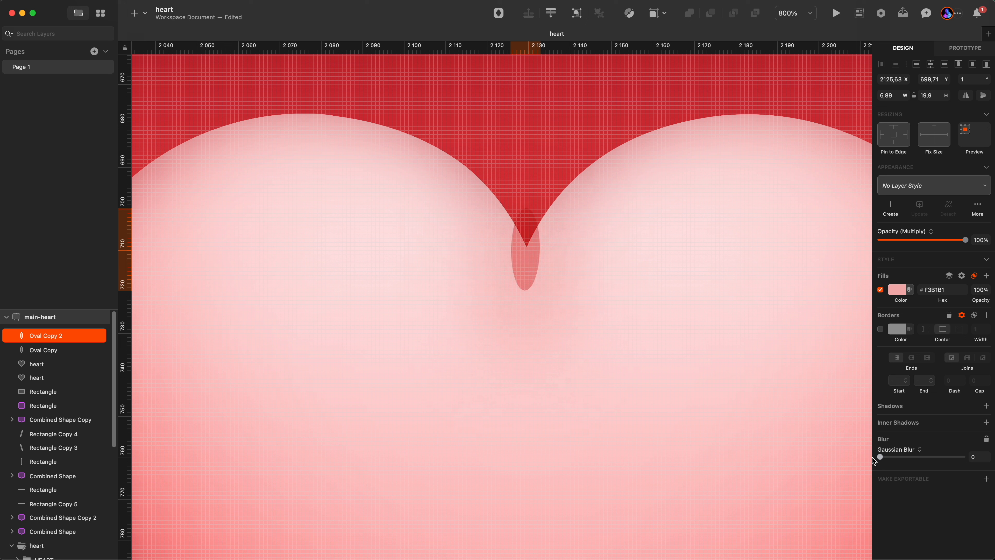
{"action": "key", "text": "super+z"}
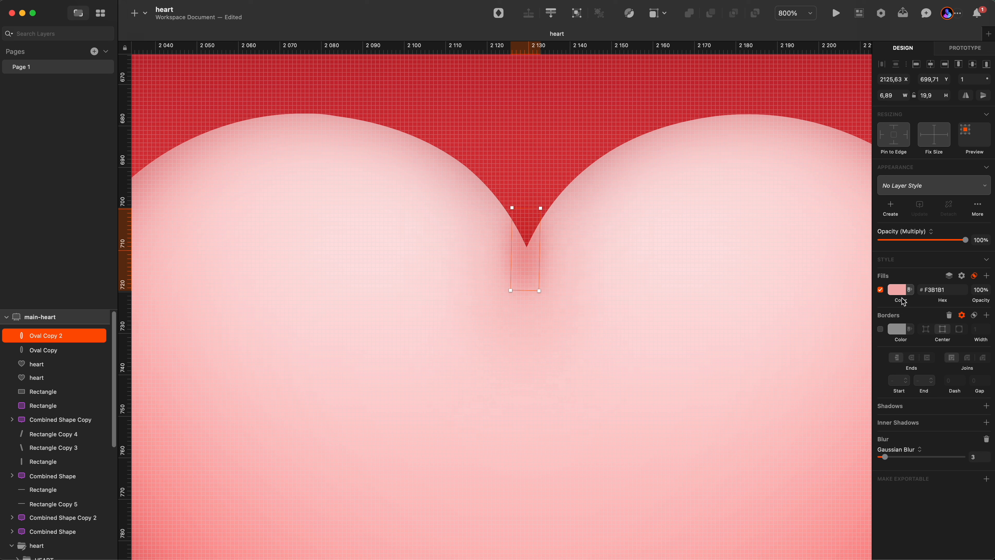
{"action": "key", "text": "2"}
{"action": "key", "text": "2"}
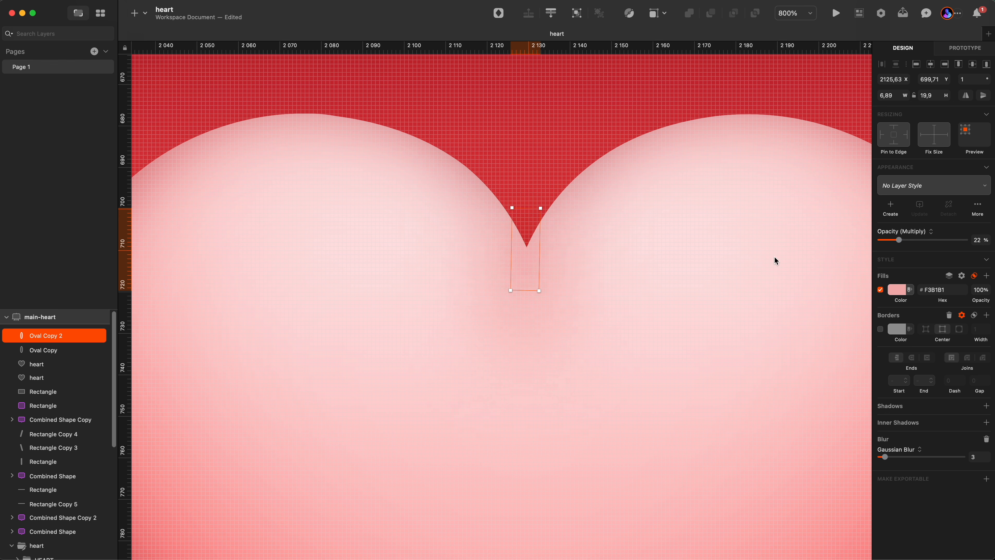
{"action": "left_click", "coordinate": [573, 302]}
{"action": "key", "text": "super+0"}
{"action": "key", "text": "Escape"}
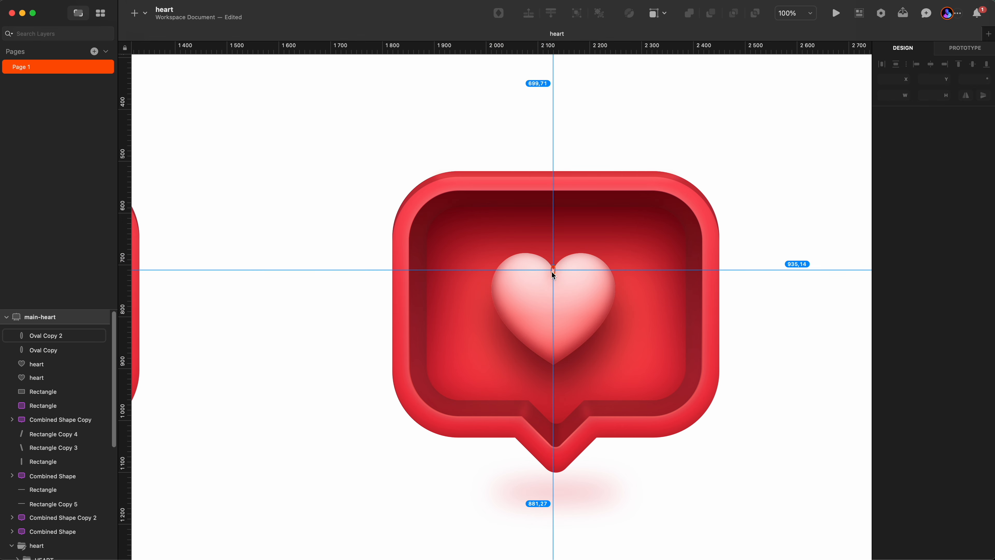
Examine the right heart's ovals, the gradient rectangle and the left bubble's heart at different zoom levels.
{"action": "left_click", "coordinate": [552, 273]}
{"action": "left_click", "coordinate": [553, 269], "text": "shift"}
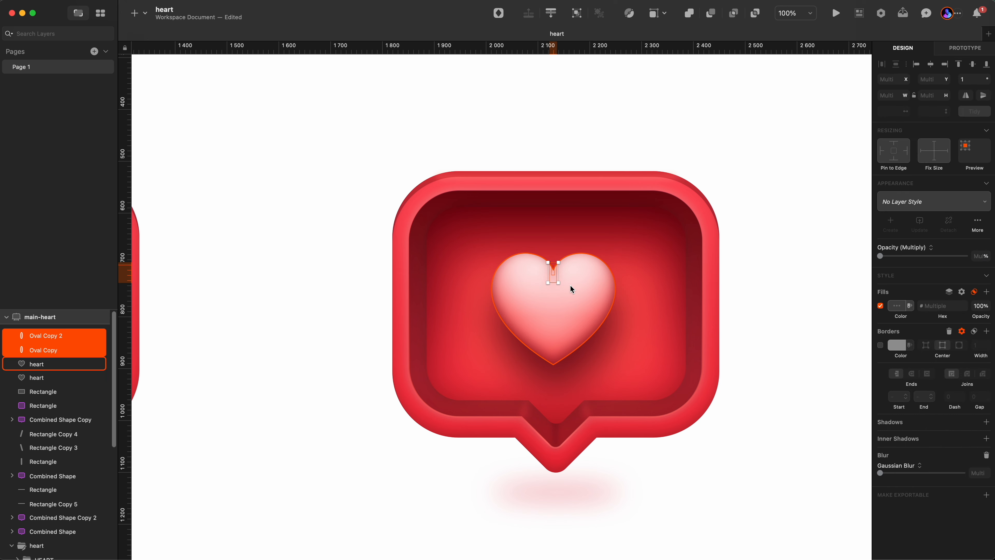
{"action": "key", "text": "super+plus"}
{"action": "left_click", "coordinate": [643, 208]}
{"action": "key", "text": "z"}
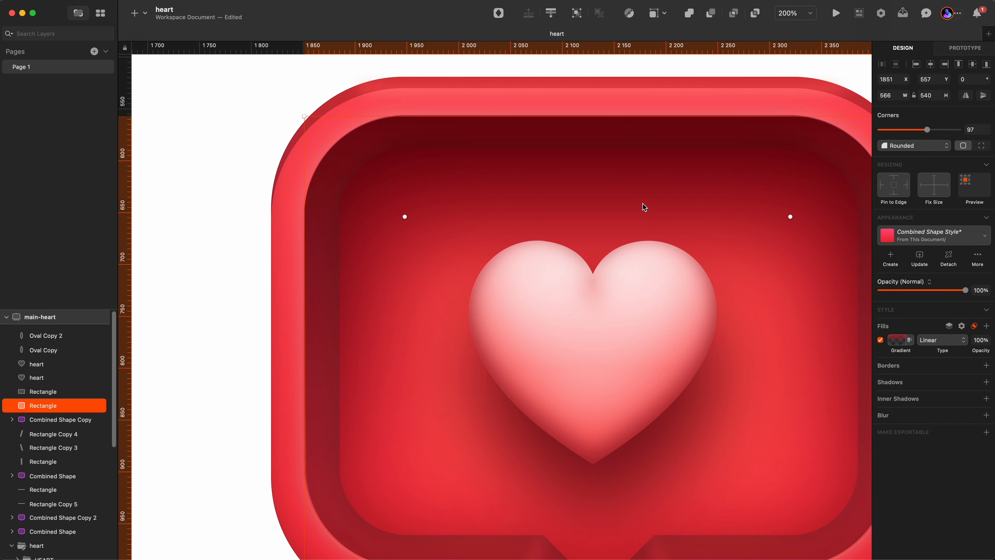
{"action": "left_click", "coordinate": [611, 190], "text": "alt"}
{"action": "left_click", "coordinate": [612, 189], "text": "alt"}
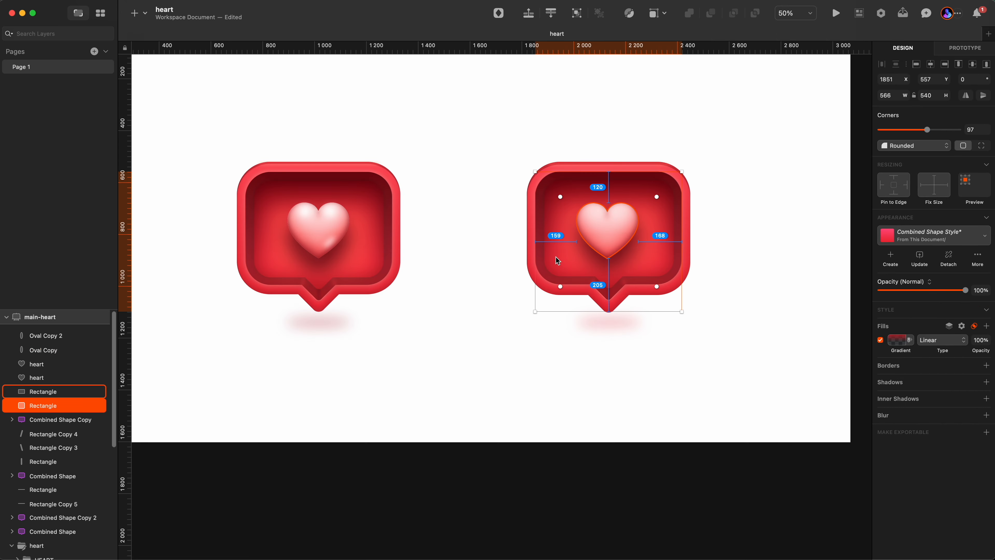
{"action": "key", "text": "z"}
{"action": "left_click", "coordinate": [321, 251]}
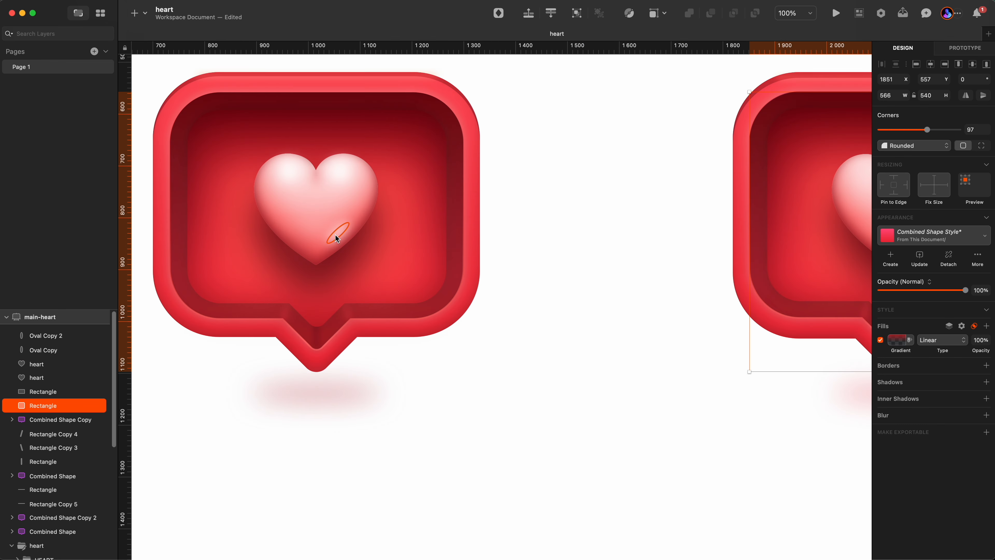
Copy the left heart's white highlight oval, paste it onto the right heart's upper-right lobe at about X 2154, Y 694, and set its blur to 0.
{"action": "left_click", "coordinate": [57, 351]}
{"action": "left_click", "coordinate": [316, 175], "text": "super"}
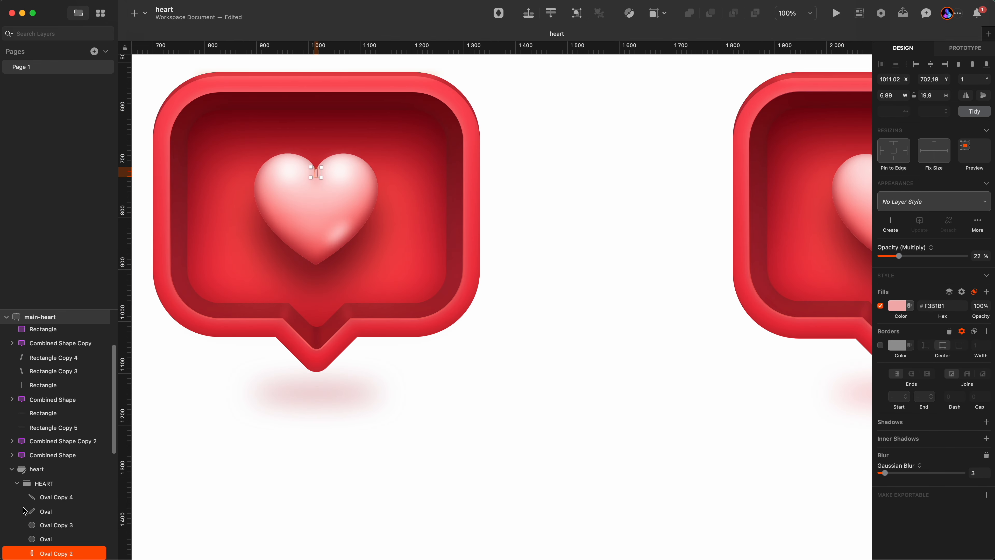
{"action": "left_click", "coordinate": [49, 540]}
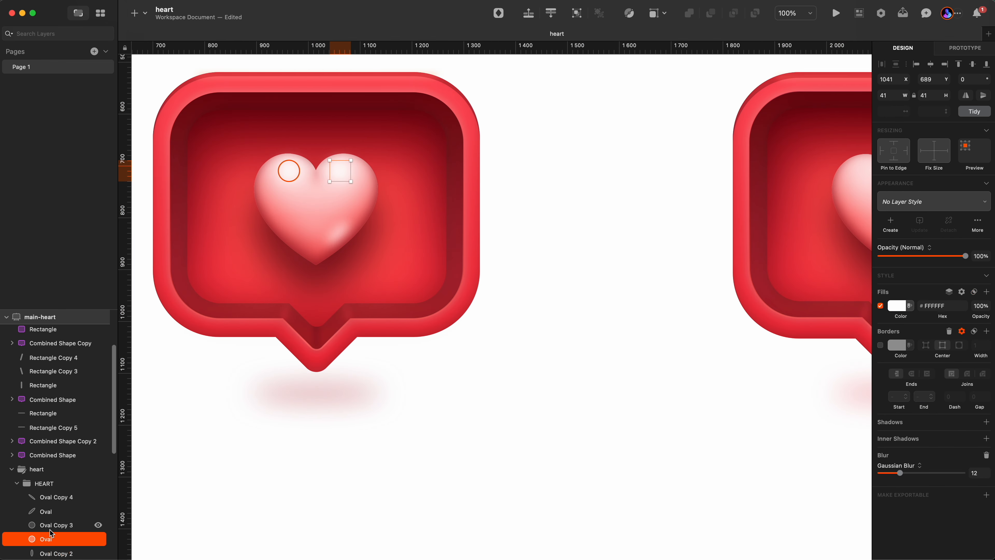
{"action": "key", "text": "z"}
{"action": "left_click", "coordinate": [364, 190], "text": "alt"}
{"action": "scroll", "coordinate": [568, 202], "scroll_direction": "right", "scroll_amount": 3}
{"action": "key", "text": "z"}
{"action": "left_click", "coordinate": [562, 184]}
{"action": "left_click", "coordinate": [564, 184]}
{"action": "left_click", "coordinate": [566, 184]}
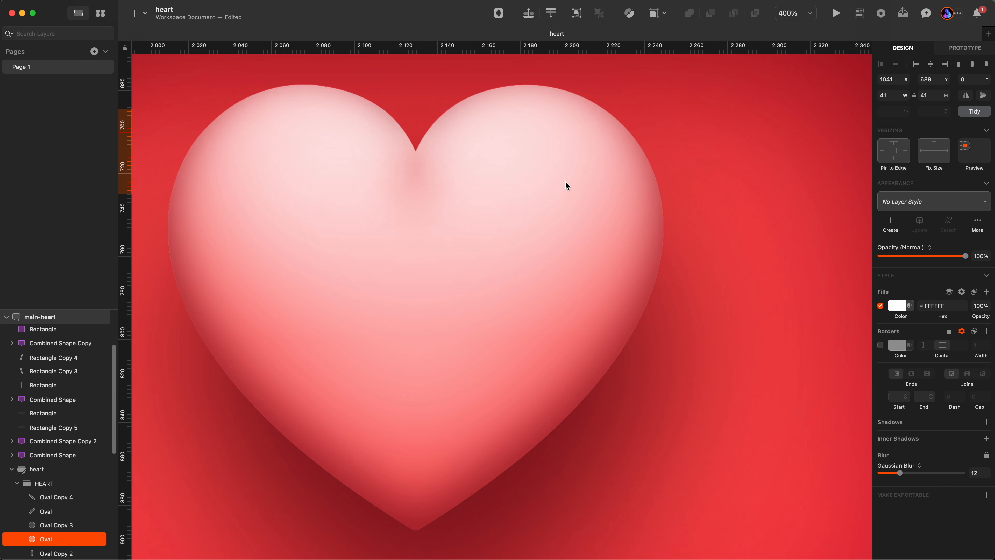
{"action": "left_click", "coordinate": [518, 176]}
{"action": "key", "text": "super+v"}
{"action": "left_click_drag", "start_coordinate": [507, 308], "coordinate": [516, 168]}
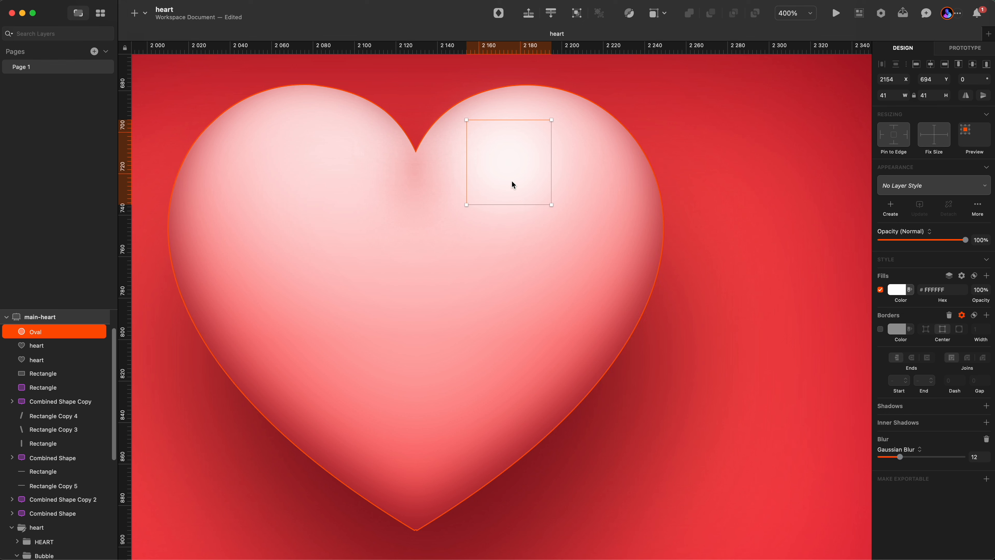
{"action": "left_click_drag", "start_coordinate": [900, 457], "coordinate": [858, 459]}
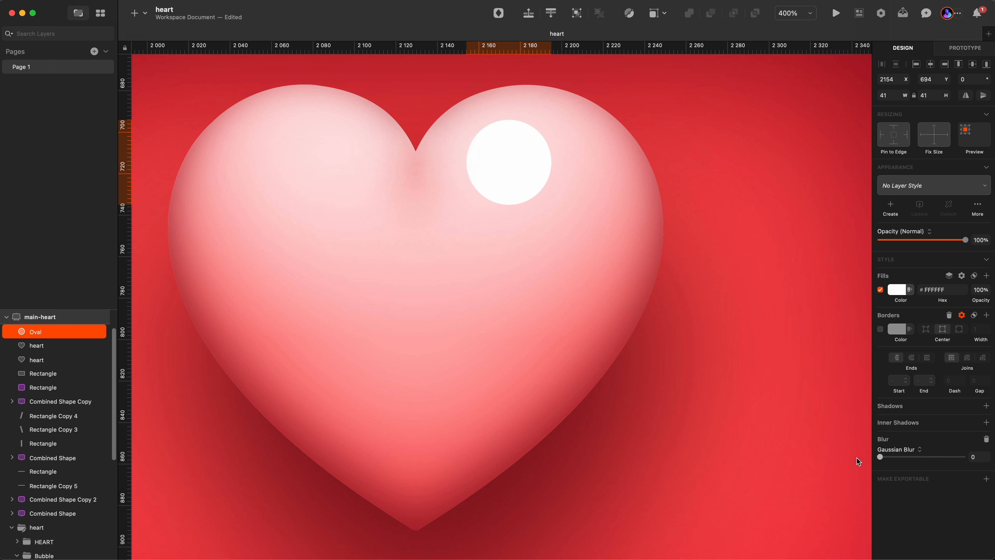
Set the pasted upper-right highlight oval's Gaussian blur to 12.
{"action": "left_click", "coordinate": [979, 456]}
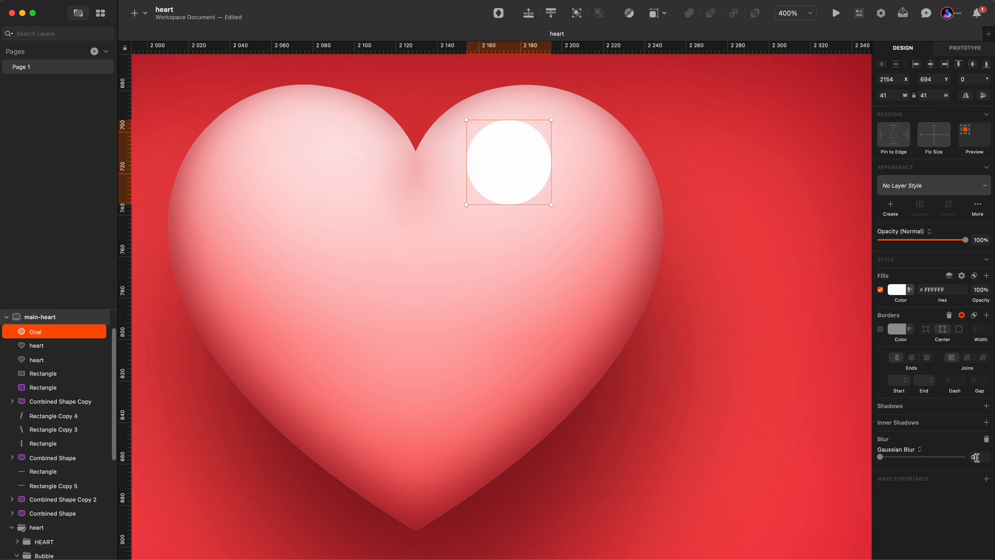
{"action": "type", "text": "12"}
{"action": "key", "text": "Return"}
Duplicate the highlight oval onto the right heart's upper-left lobe at about X 2060, Y 694.
{"action": "left_click", "coordinate": [721, 202]}
{"action": "key", "text": "z"}
{"action": "left_click", "coordinate": [593, 178], "text": "alt"}
{"action": "left_click", "coordinate": [547, 175]}
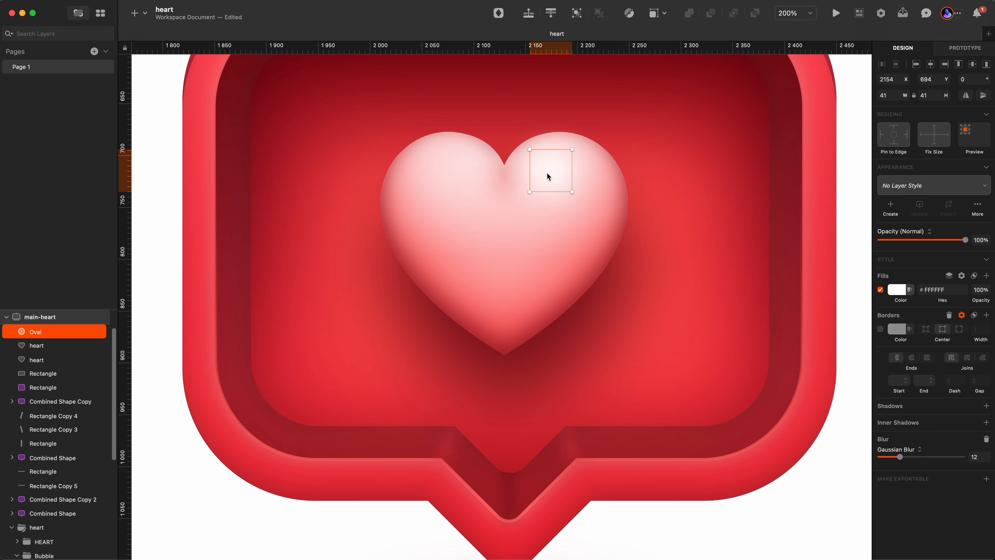
{"action": "left_click_drag", "start_coordinate": [550, 170], "coordinate": [457, 172]}
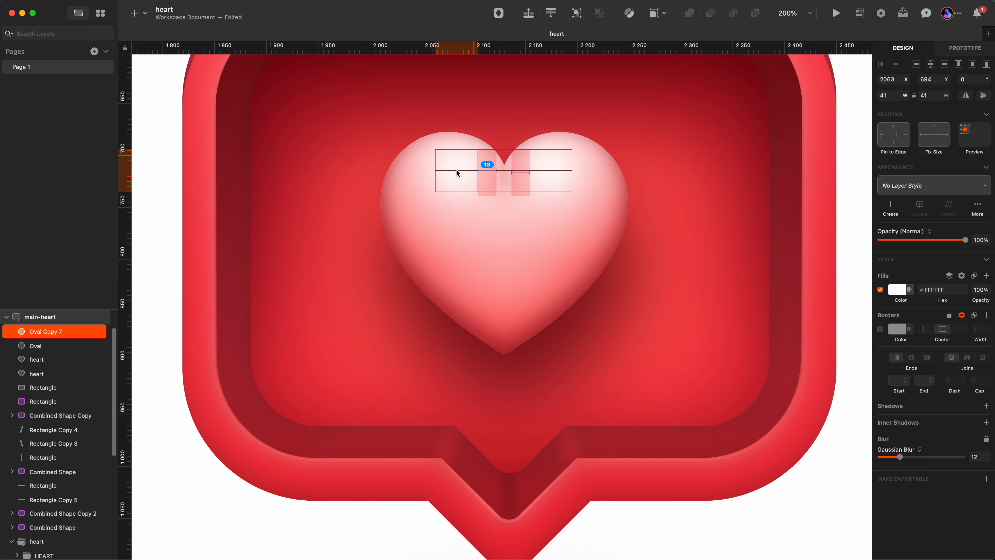
{"action": "key", "text": "z"}
{"action": "left_click", "coordinate": [537, 173], "text": "alt"}
{"action": "left_click", "coordinate": [703, 216]}
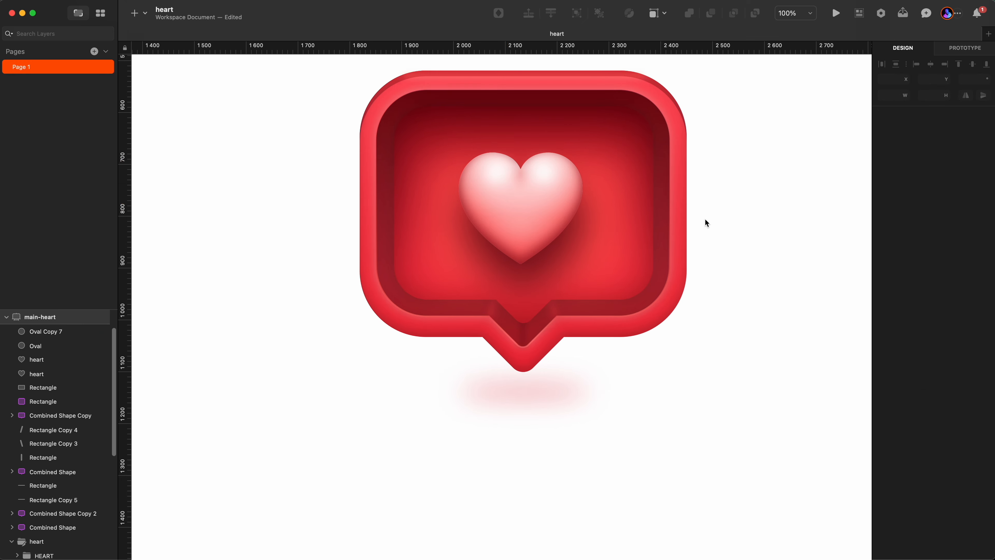
{"action": "key", "text": "z"}
{"action": "left_click", "coordinate": [627, 190], "text": "alt"}
{"action": "key", "text": "z"}
{"action": "left_click", "coordinate": [550, 194]}
{"action": "left_click", "coordinate": [572, 174]}
{"action": "key", "text": "Left"}
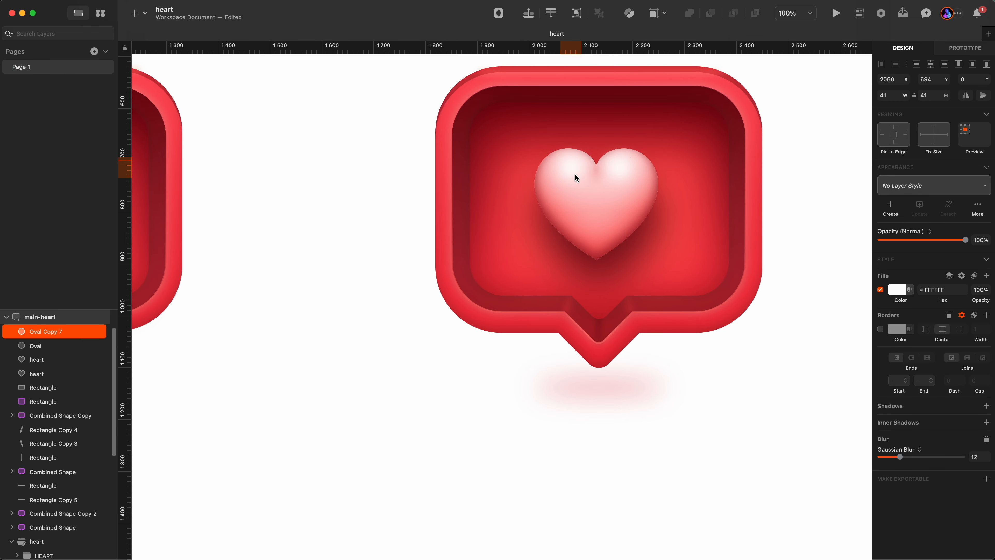
{"action": "mouse_move", "coordinate": [618, 168]}
{"action": "left_mouse_down"}
{"action": "mouse_move", "coordinate": [647, 174]}
{"action": "mouse_move", "coordinate": [624, 168]}
{"action": "left_mouse_up"}
Nudge the upper-right highlight oval left to about X 2162.
{"action": "left_click", "coordinate": [572, 166]}
{"action": "left_click", "coordinate": [635, 171]}
{"action": "left_click", "coordinate": [665, 191]}
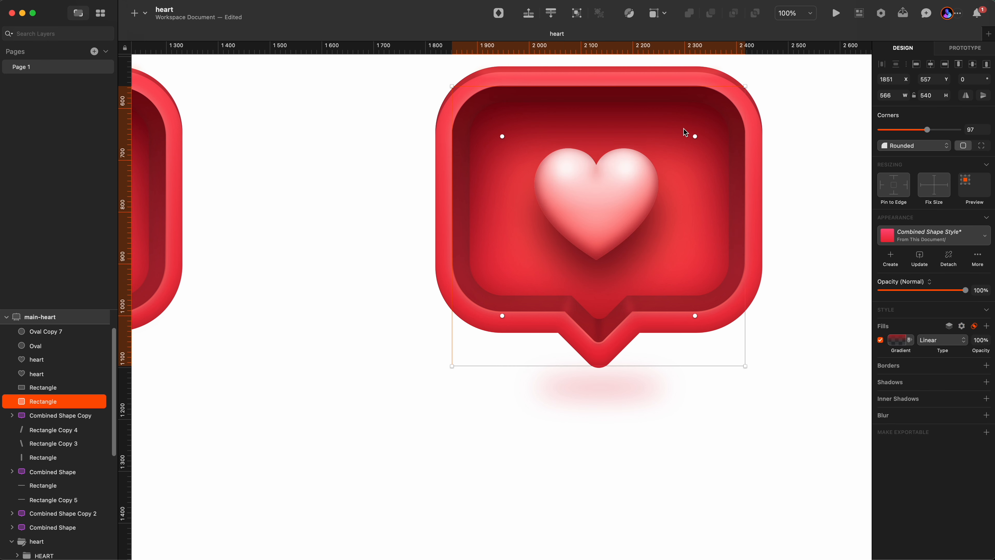
{"action": "left_click", "coordinate": [628, 171]}
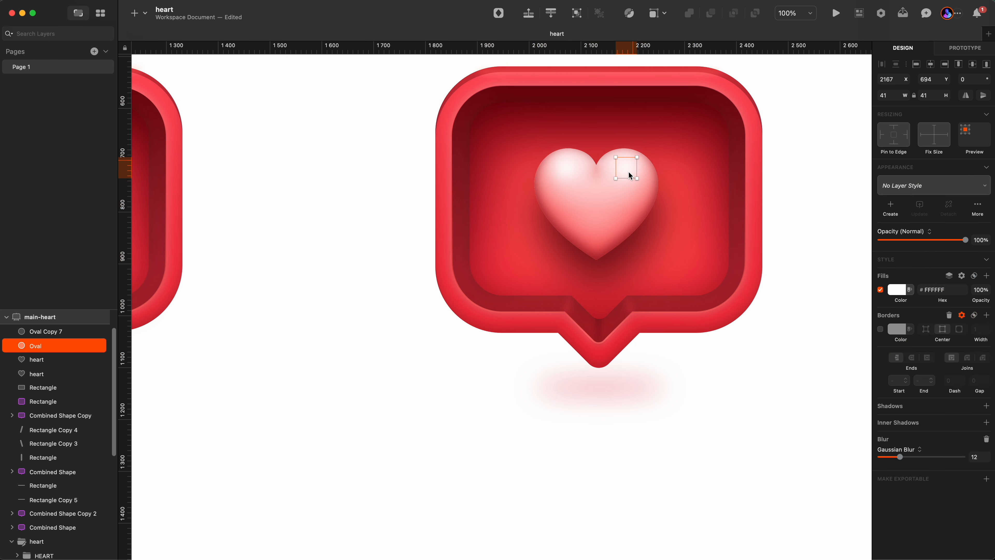
{"action": "key", "text": "Left"}
{"action": "key", "text": "Left"}
{"action": "key", "text": "Left"}
{"action": "key", "text": "Left"}
{"action": "key", "text": "Left"}
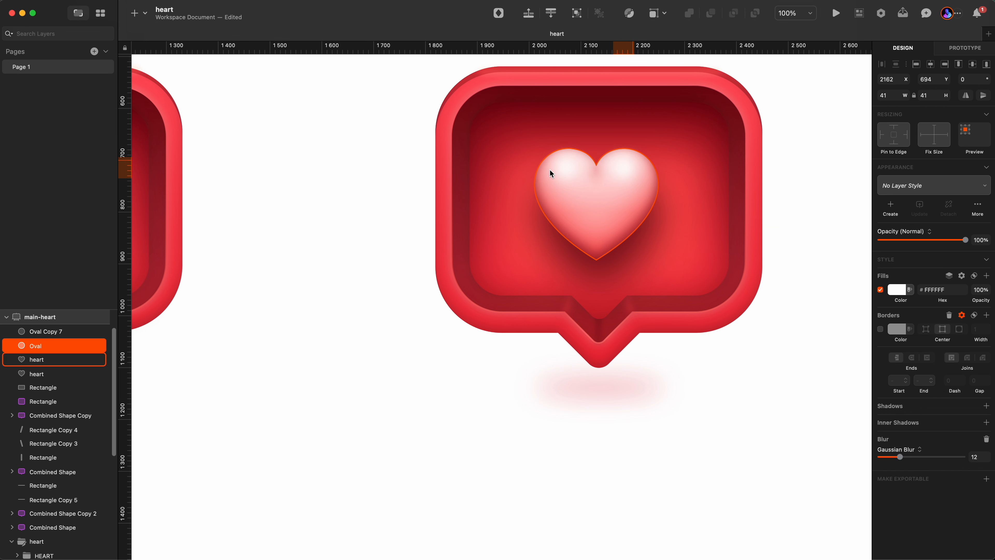
Compare the two hearts and select the left heart's white diagonal highlight stripe.
{"action": "left_click", "coordinate": [561, 170]}
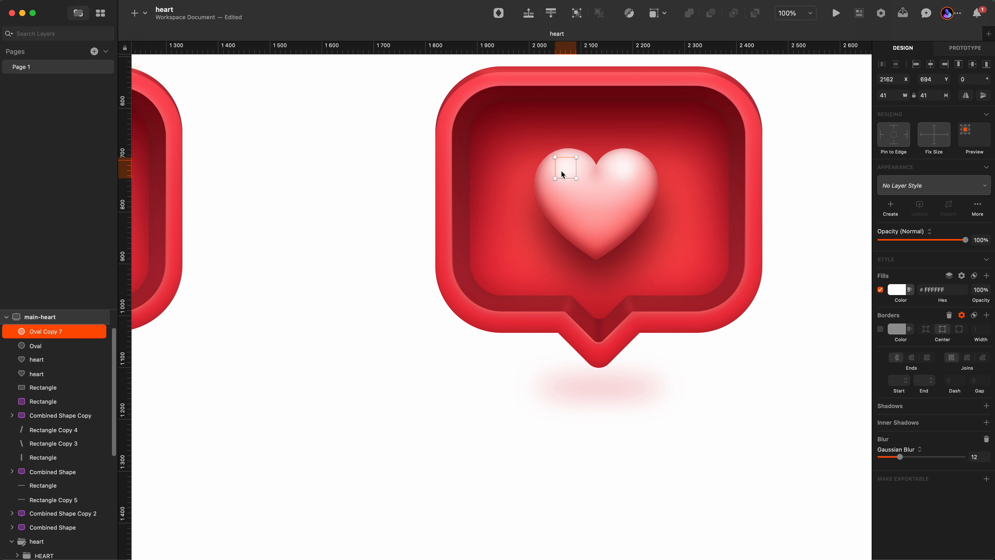
{"action": "left_click", "coordinate": [791, 169]}
{"action": "key", "text": "z"}
{"action": "left_click", "coordinate": [626, 202], "text": "alt"}
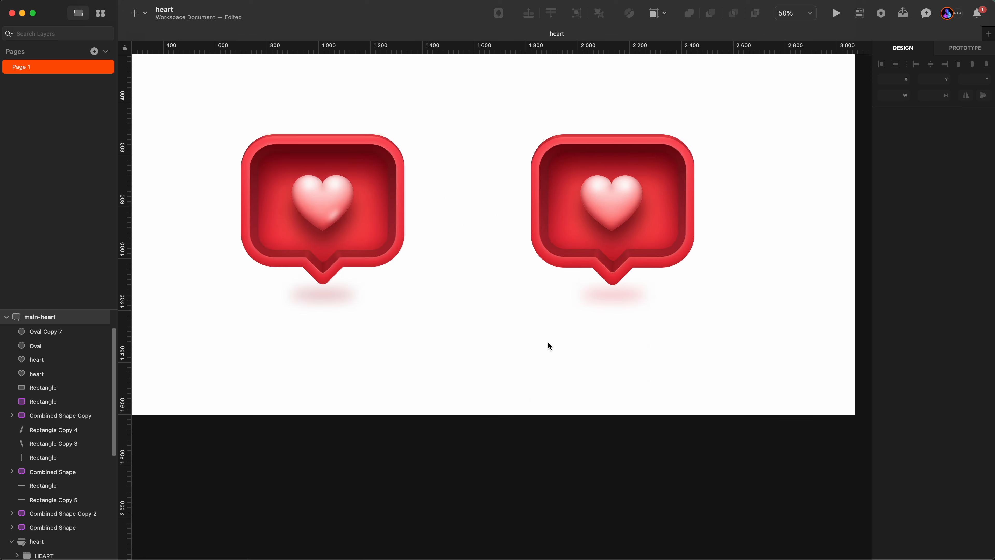
{"action": "key", "text": "z"}
{"action": "left_click", "coordinate": [351, 238]}
{"action": "left_click", "coordinate": [314, 207]}
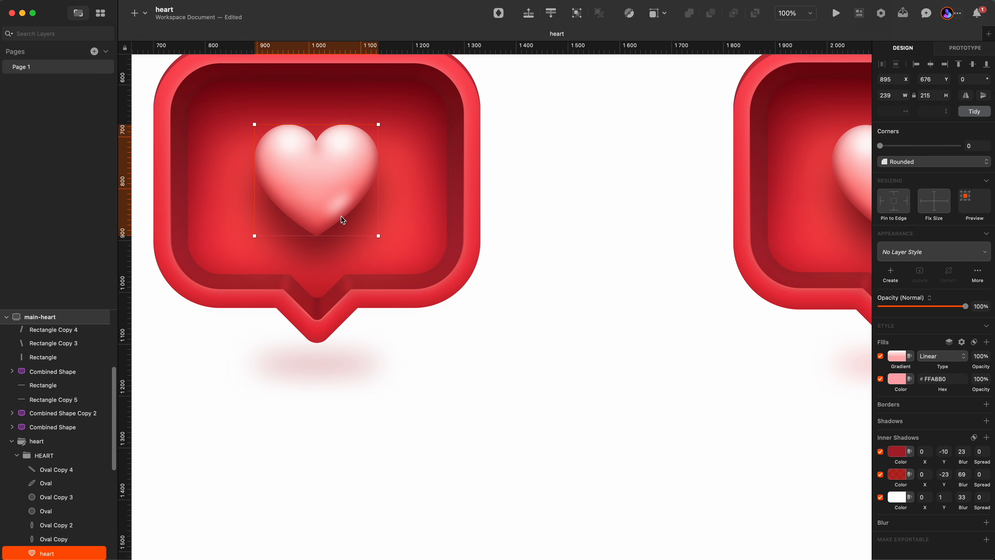
{"action": "left_click", "coordinate": [337, 206]}
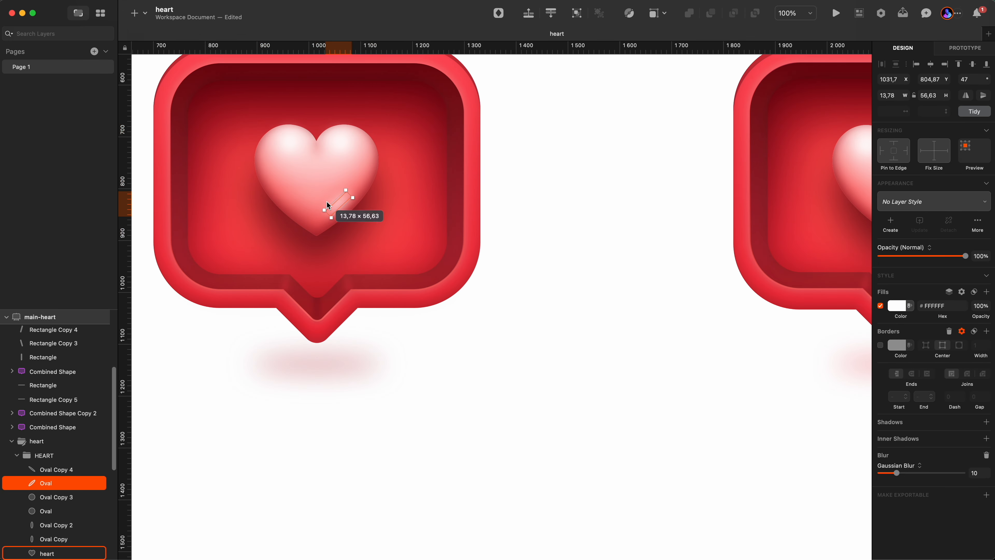
{"action": "left_click", "coordinate": [60, 469]}
{"action": "left_click", "coordinate": [64, 482]}
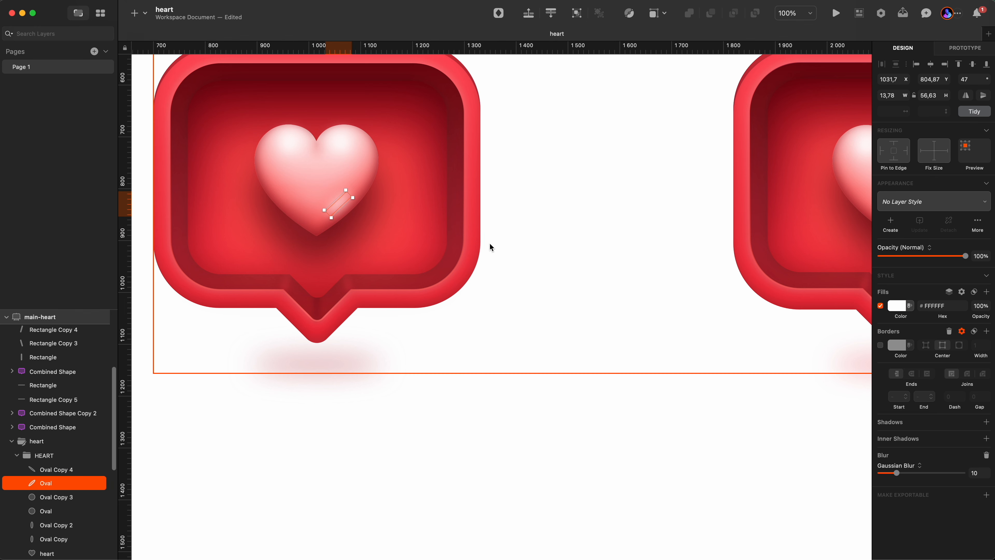
{"action": "scroll", "coordinate": [490, 243], "scroll_direction": "right", "scroll_amount": 10}
Paste the white diagonal stripe onto the right heart's lower-right edge at about X 2153, Y 805 with blur 10.
{"action": "key", "text": "z"}
{"action": "left_click", "coordinate": [523, 206]}
{"action": "left_click", "coordinate": [524, 205]}
{"action": "key", "text": "super+v"}
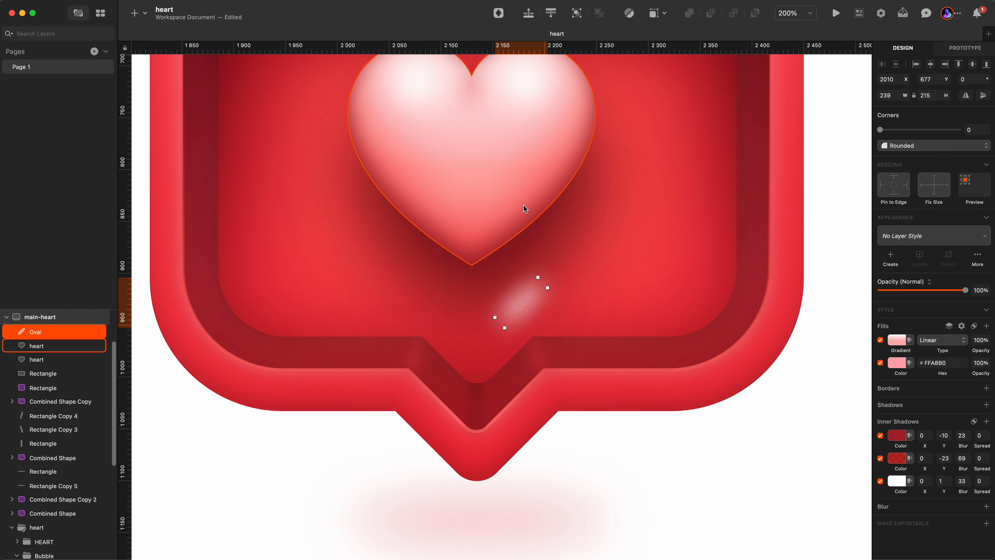
{"action": "left_click_drag", "start_coordinate": [522, 304], "coordinate": [521, 200]}
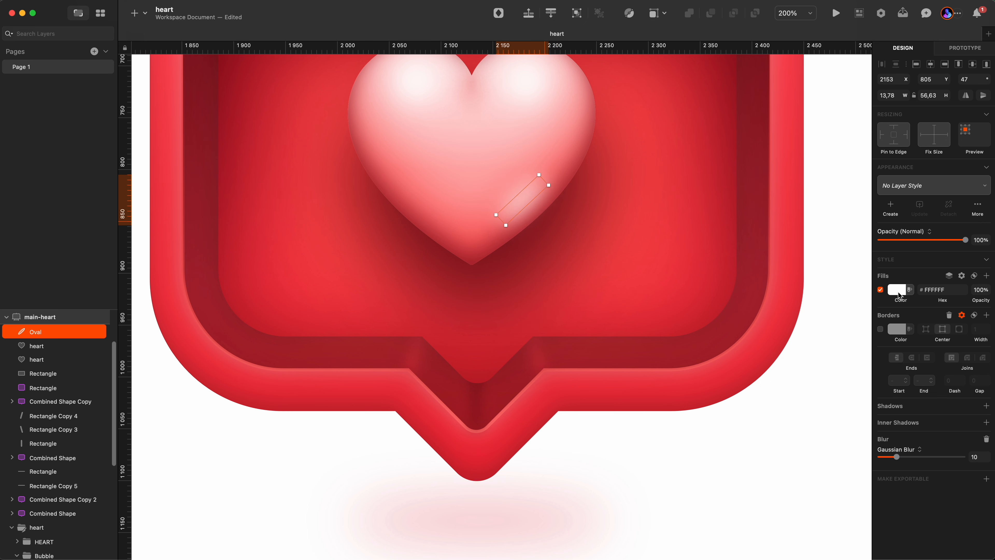
{"action": "left_click_drag", "start_coordinate": [899, 456], "coordinate": [852, 463]}
{"action": "left_click", "coordinate": [971, 457]}
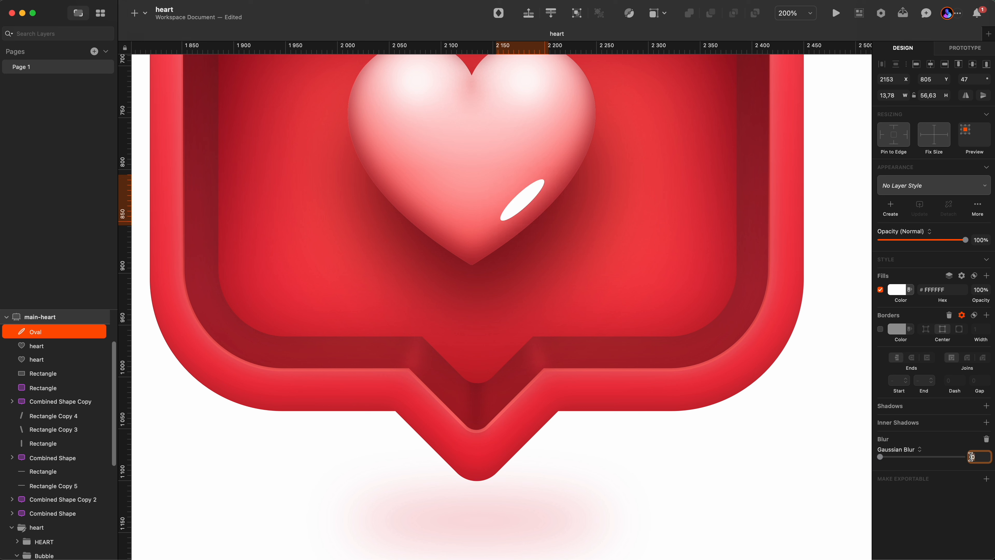
{"action": "type", "text": "10"}
{"action": "key", "text": "Return"}
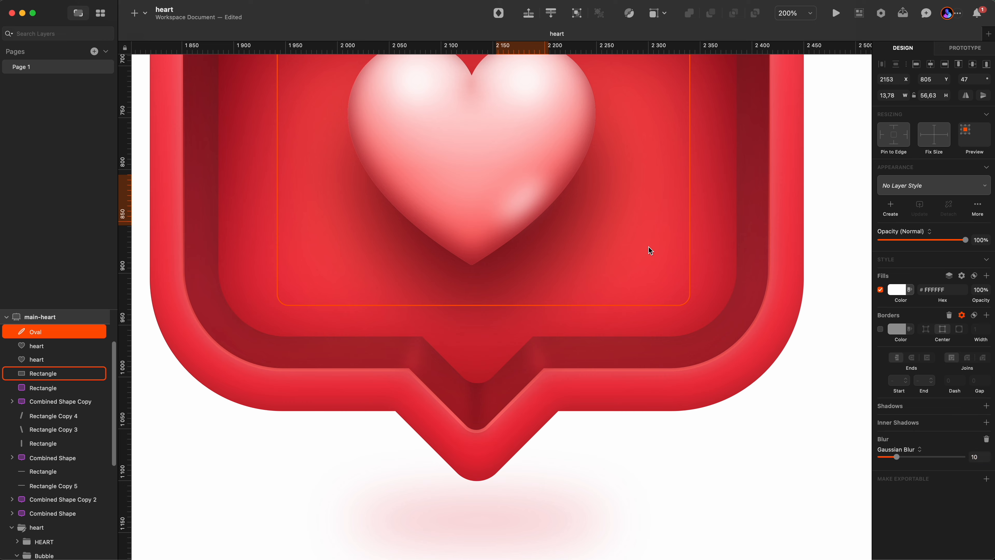
Position the dark red diagonal stripe along the right heart's lower-left edge at about X 2055, Y 829.
{"action": "left_click", "coordinate": [647, 245]}
{"action": "key", "text": "z"}
{"action": "double_click", "coordinate": [624, 219], "text": "alt"}
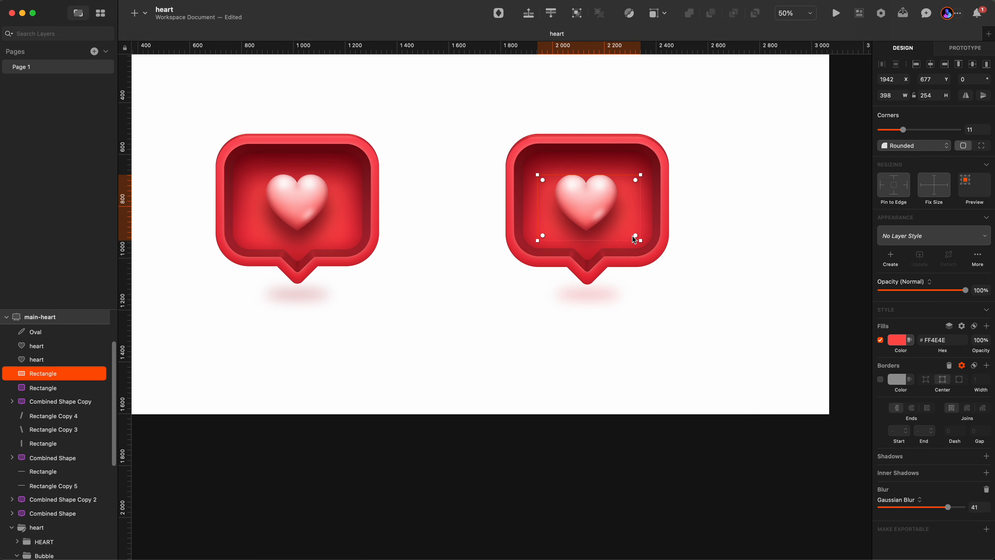
{"action": "left_click", "coordinate": [289, 222], "text": "super"}
{"action": "key", "text": "z"}
{"action": "left_click", "coordinate": [576, 224]}
{"action": "left_click", "coordinate": [616, 198]}
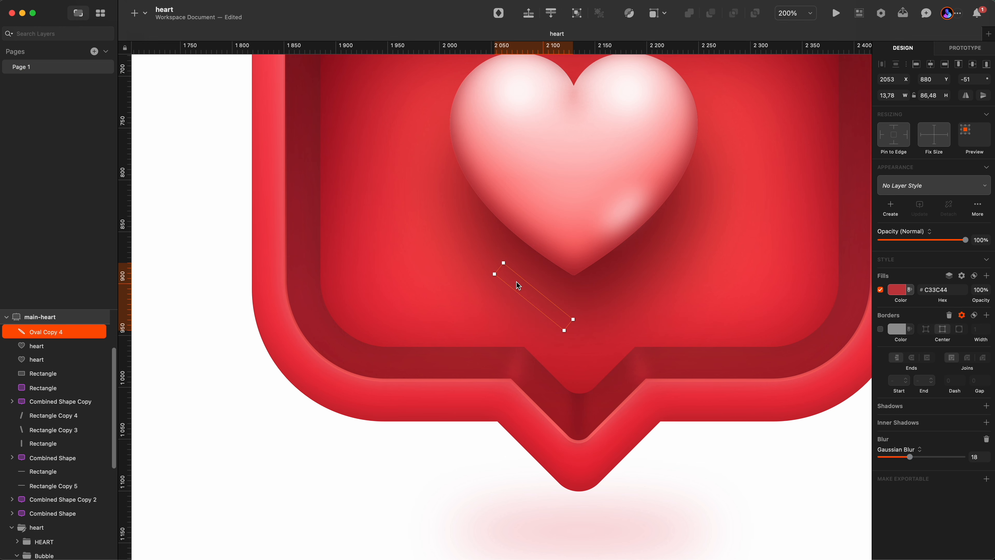
{"action": "left_click_drag", "start_coordinate": [517, 284], "coordinate": [532, 168]}
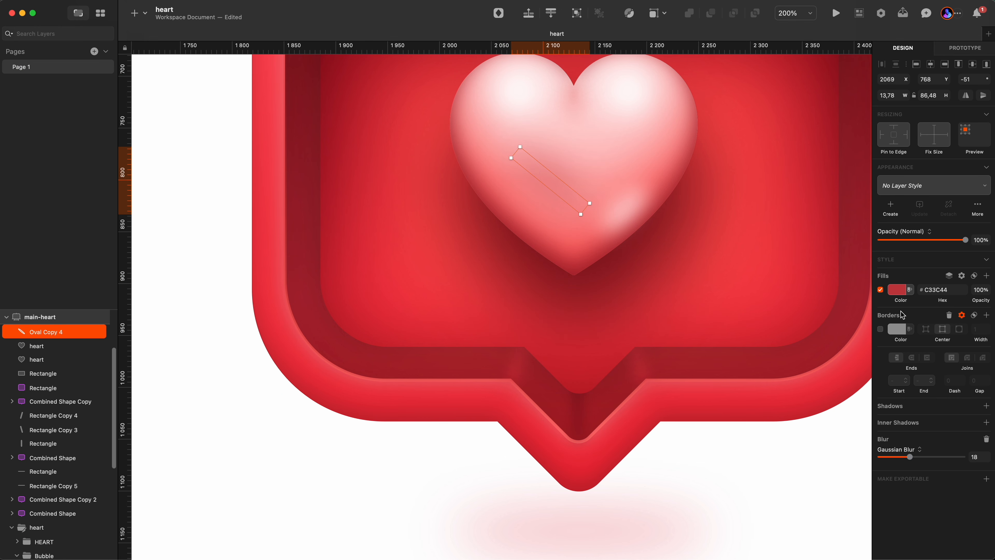
{"action": "left_click", "coordinate": [898, 290]}
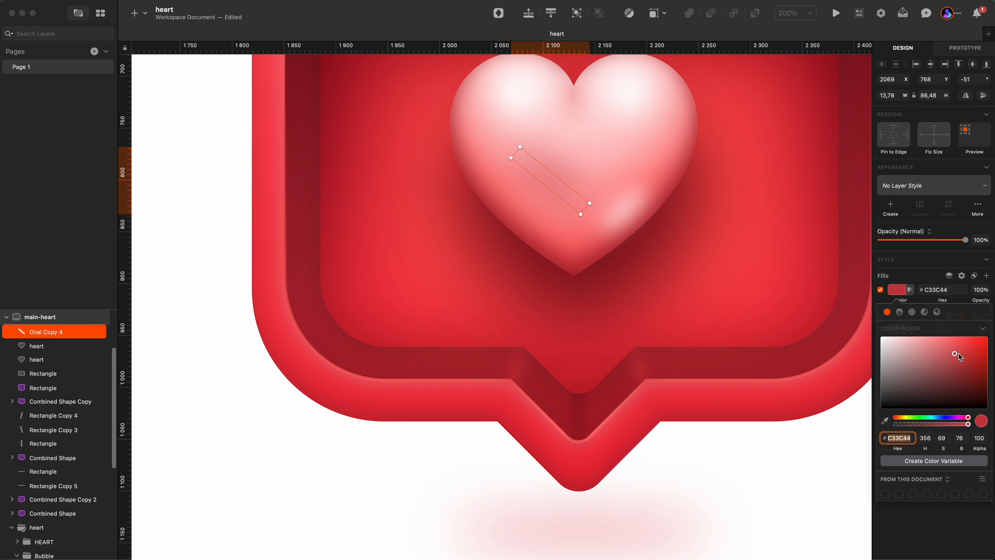
{"action": "key", "text": "Escape"}
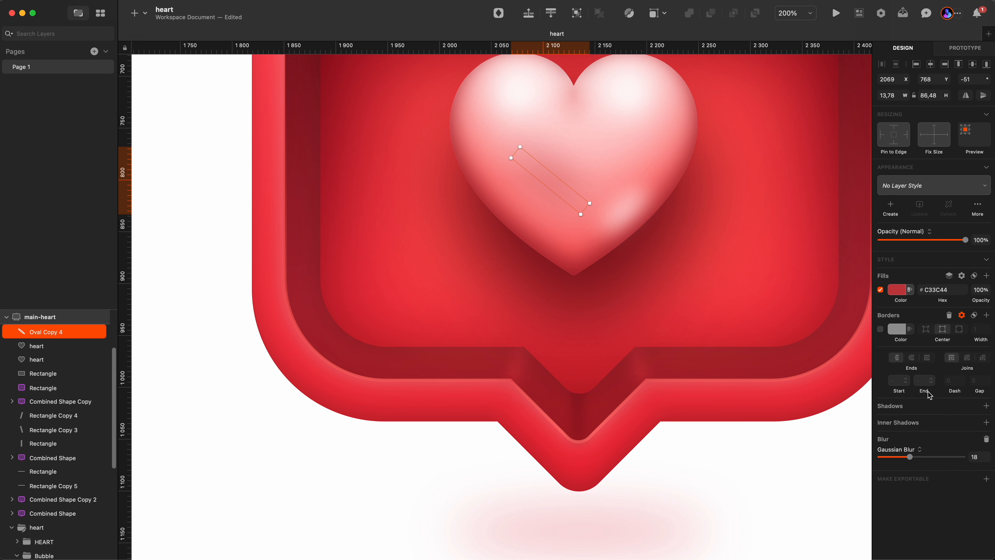
{"action": "left_click_drag", "start_coordinate": [910, 456], "coordinate": [860, 459]}
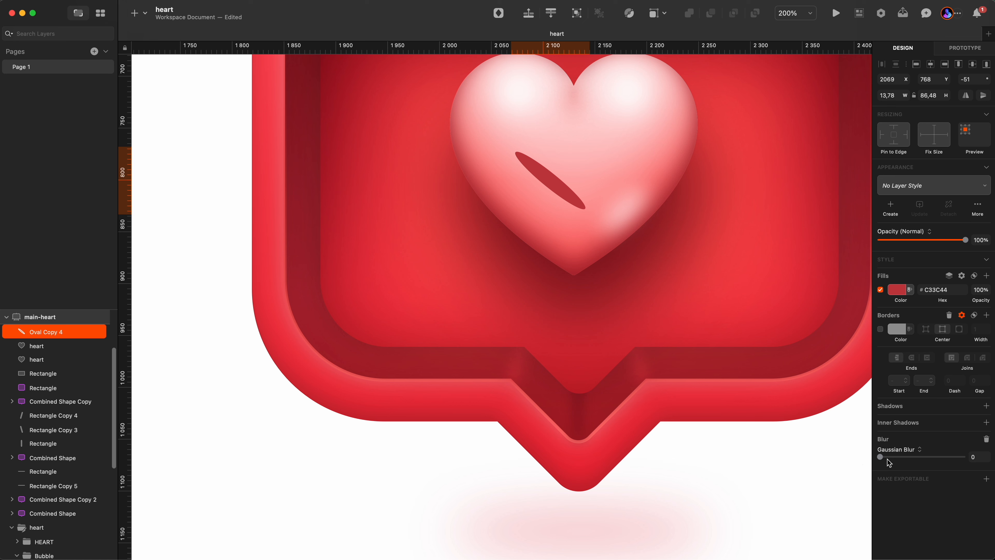
{"action": "key", "text": "super+z"}
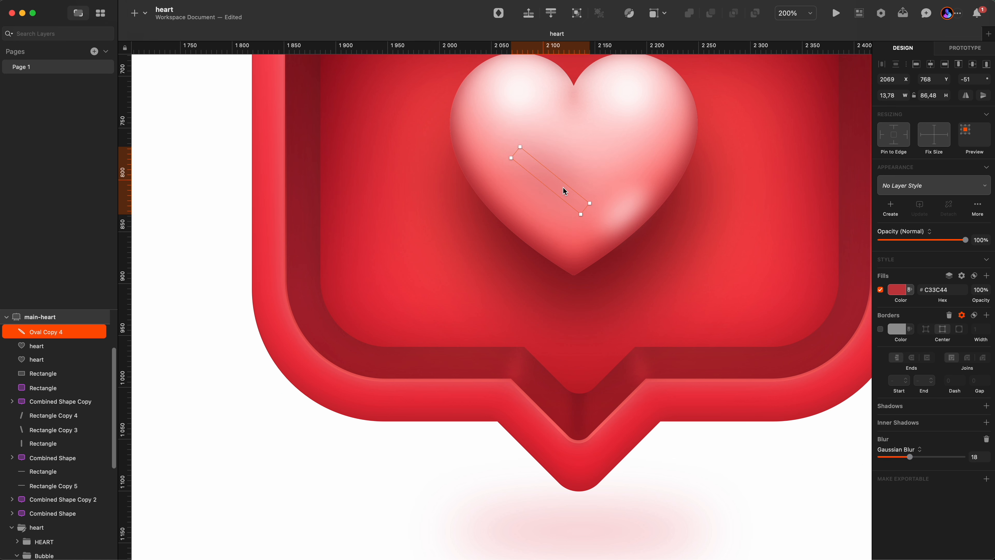
{"action": "left_click_drag", "start_coordinate": [559, 185], "coordinate": [547, 255]}
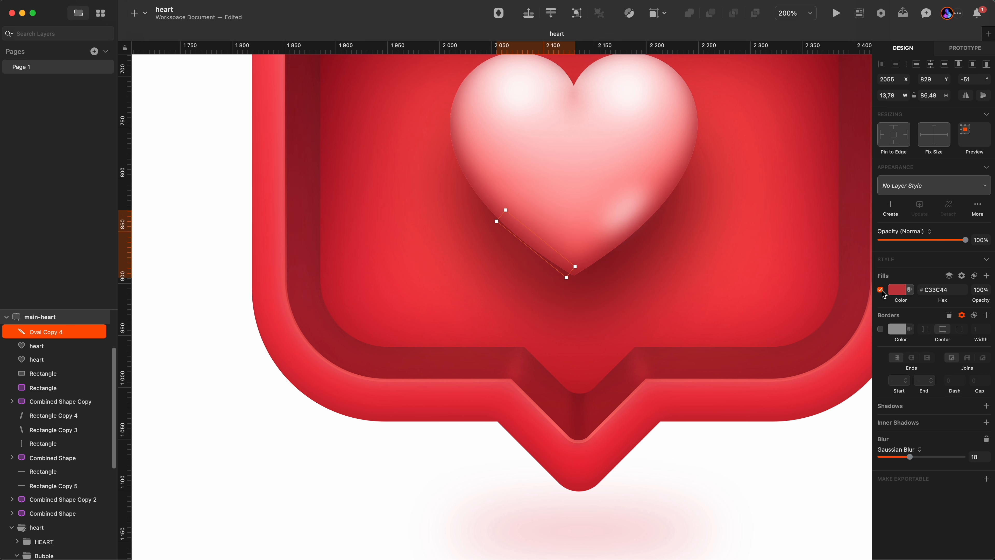
Paste the white diagonal stripe again, set its opacity to 70%, then delete it.
{"action": "left_click", "coordinate": [882, 290]}
{"action": "left_click", "coordinate": [881, 290]}
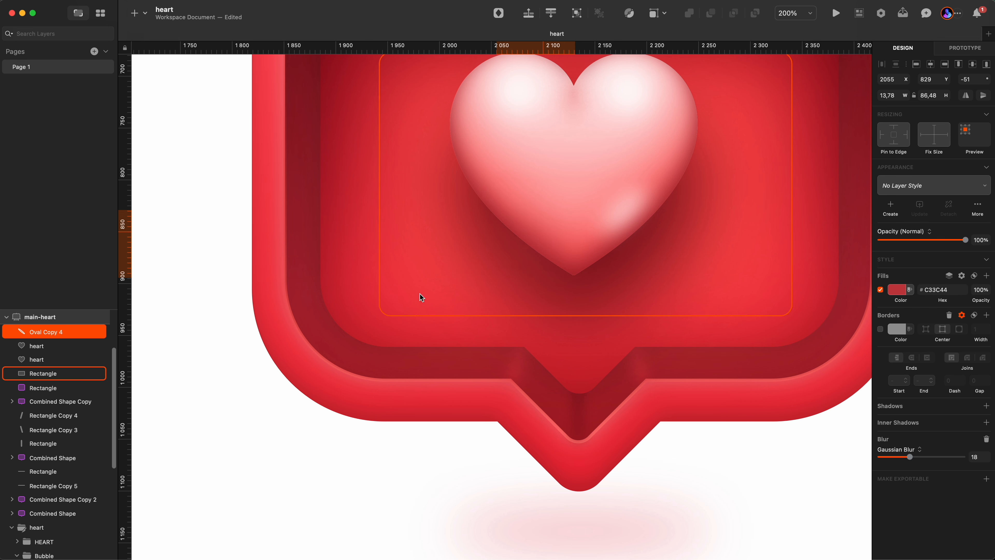
{"action": "key", "text": "super+v"}
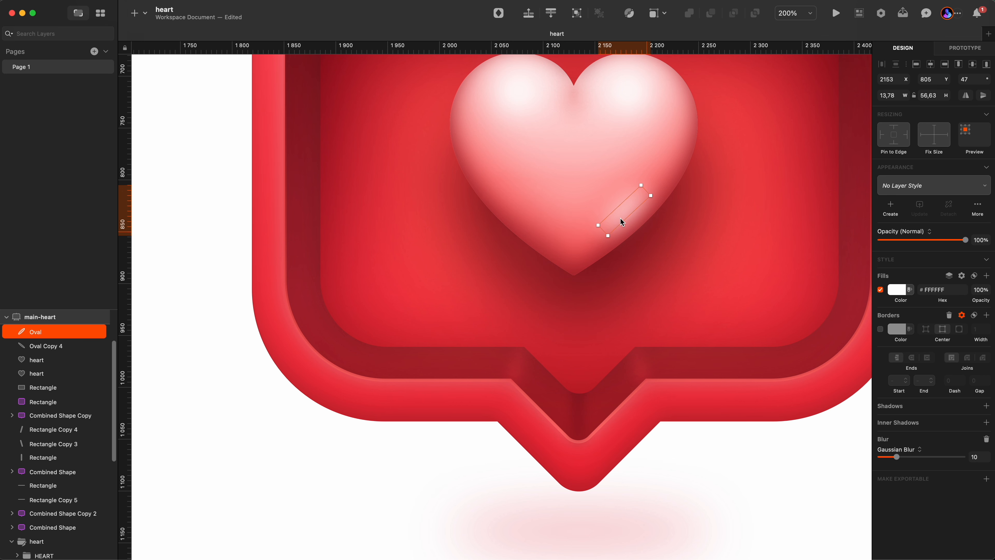
{"action": "key", "text": "6"}
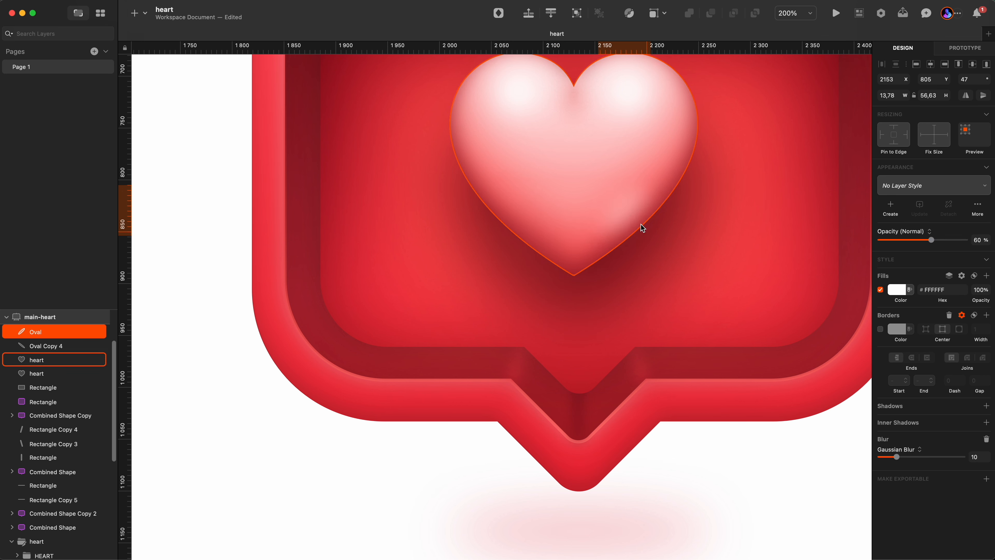
{"action": "key", "text": "7"}
{"action": "scroll", "coordinate": [644, 215], "scroll_direction": "down", "scroll_amount": 3}
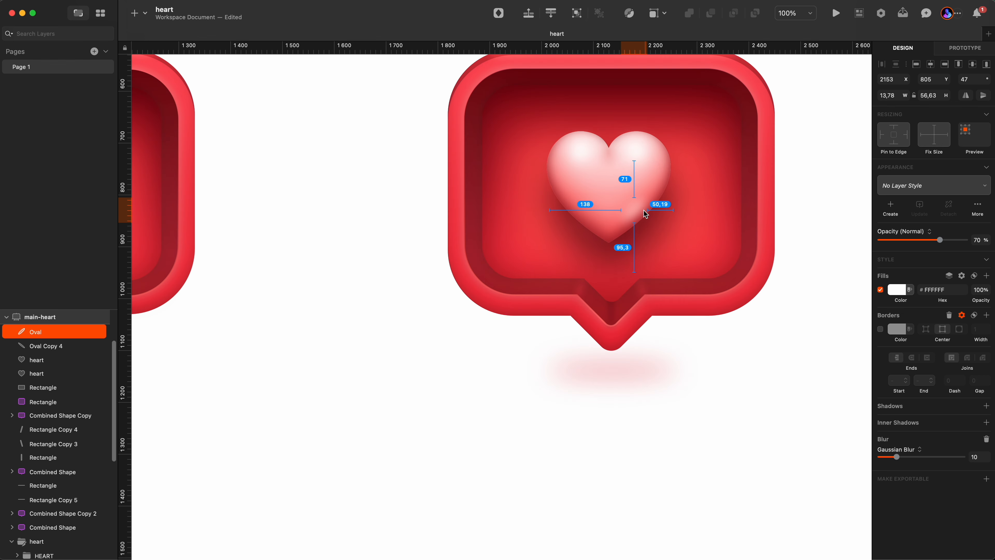
{"action": "scroll", "coordinate": [727, 231], "scroll_direction": "down", "scroll_amount": 3}
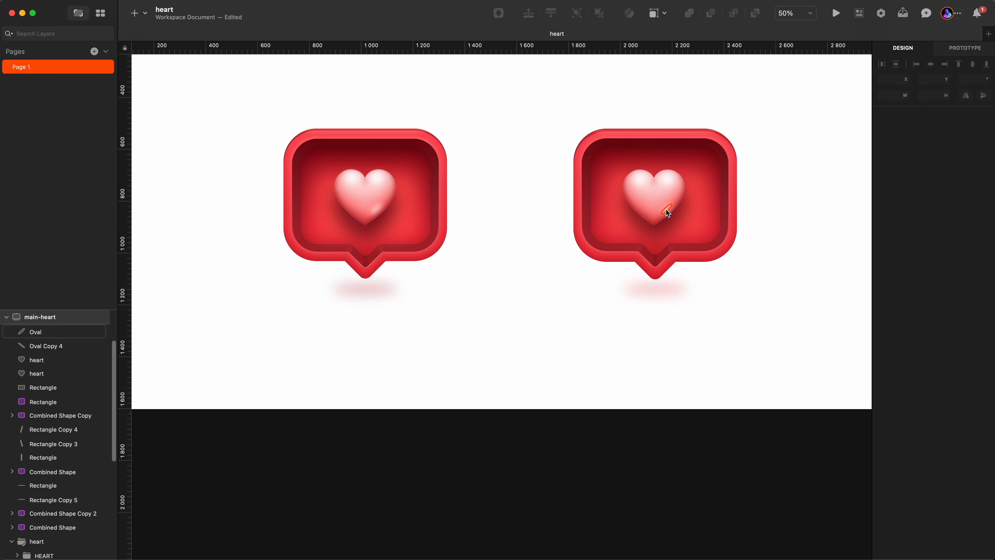
{"action": "key", "text": "Delete"}
{"action": "left_click", "coordinate": [733, 373]}
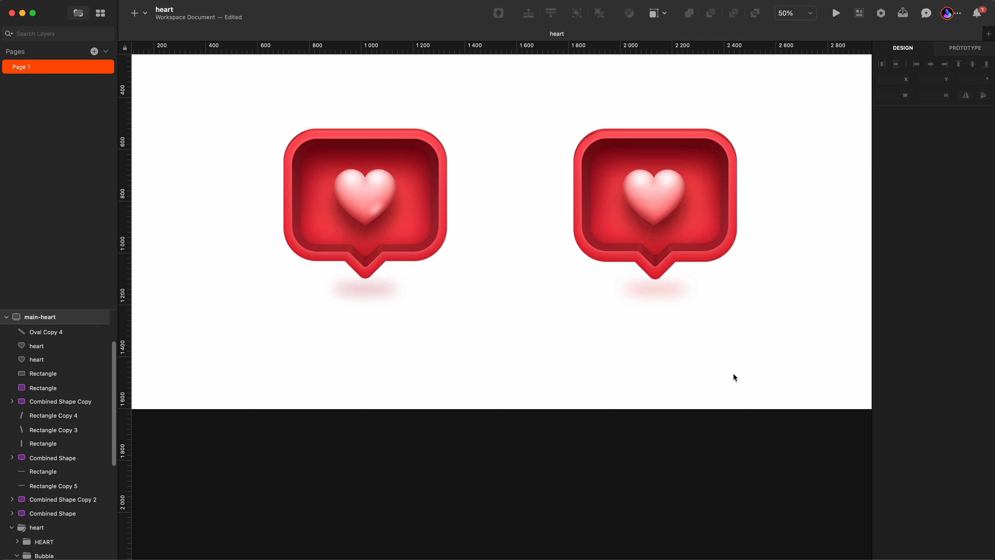
Compare the two finished speech-bubble icons side by side.
{"action": "left_click", "coordinate": [646, 220]}
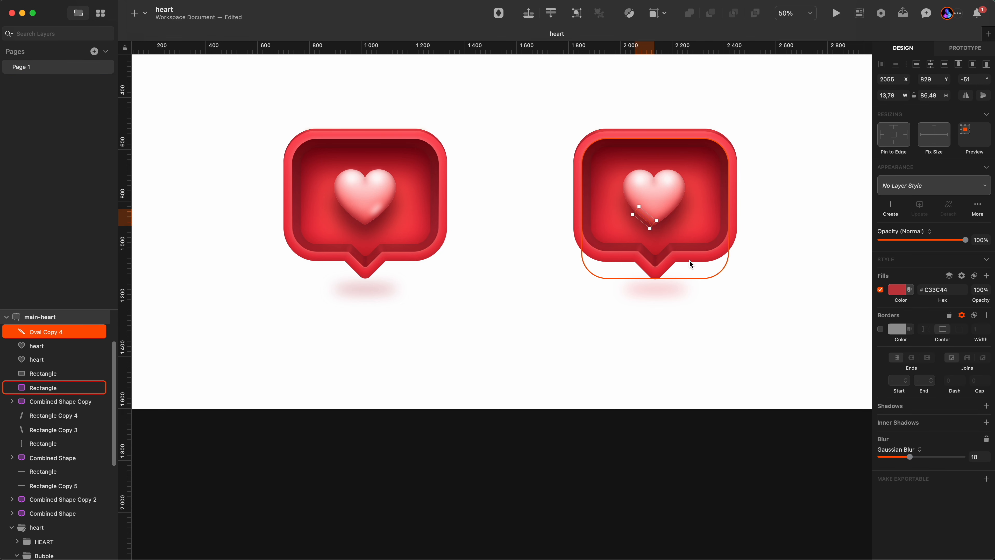
{"action": "left_click", "coordinate": [724, 339]}
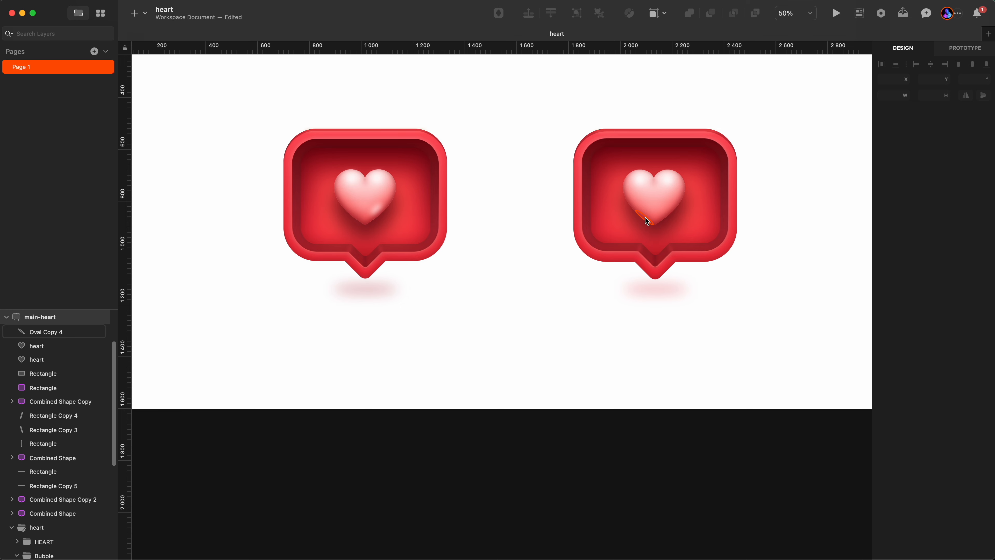
{"action": "scroll", "coordinate": [572, 329], "scroll_direction": "down", "scroll_amount": 1}
{"action": "scroll", "coordinate": [622, 303], "scroll_direction": "up", "scroll_amount": 1}
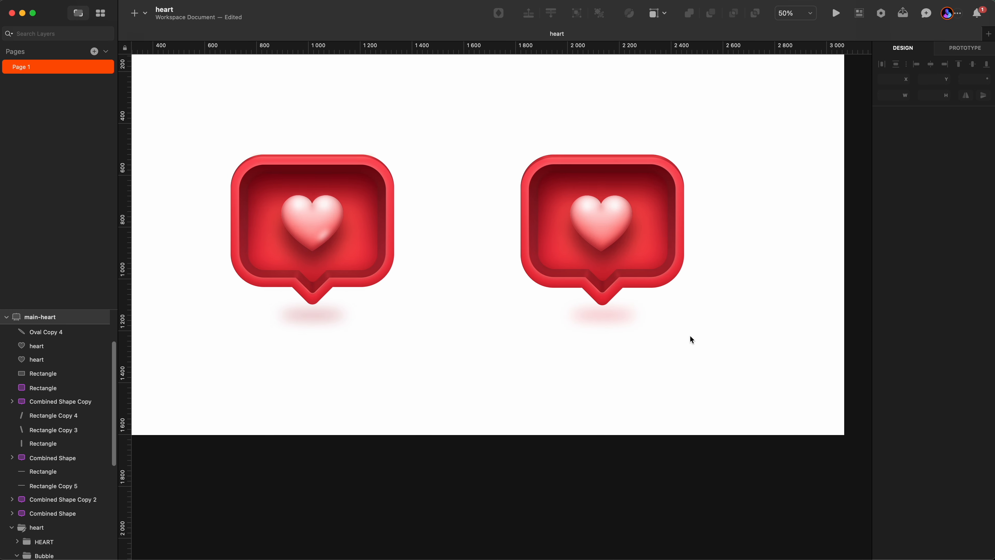
{"action": "left_click_drag", "start_coordinate": [692, 340], "coordinate": [515, 234]}
{"action": "left_click", "coordinate": [512, 347]}
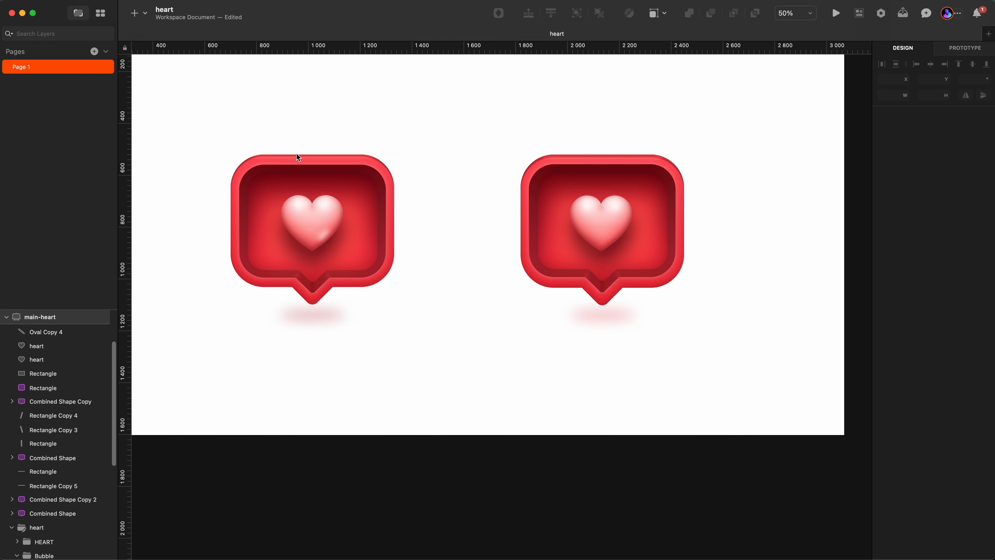